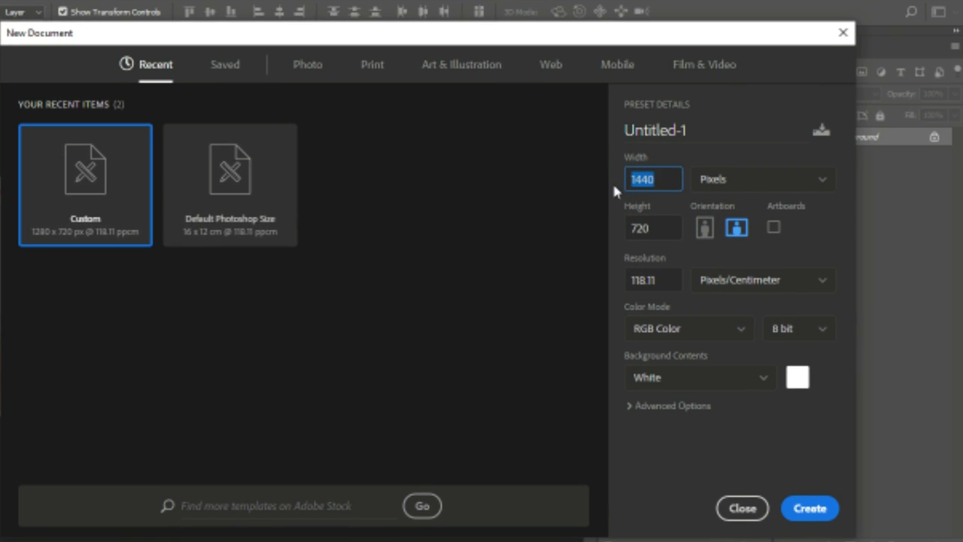
Enter a 600 px height and create the blank white 1440 × 600 px document
double_click(629, 226)
text(600)
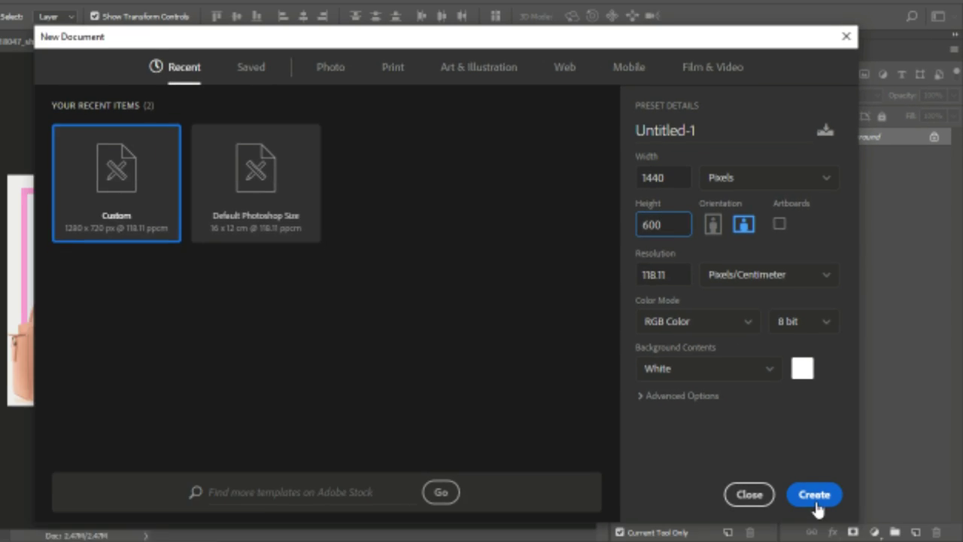
click(825, 470)
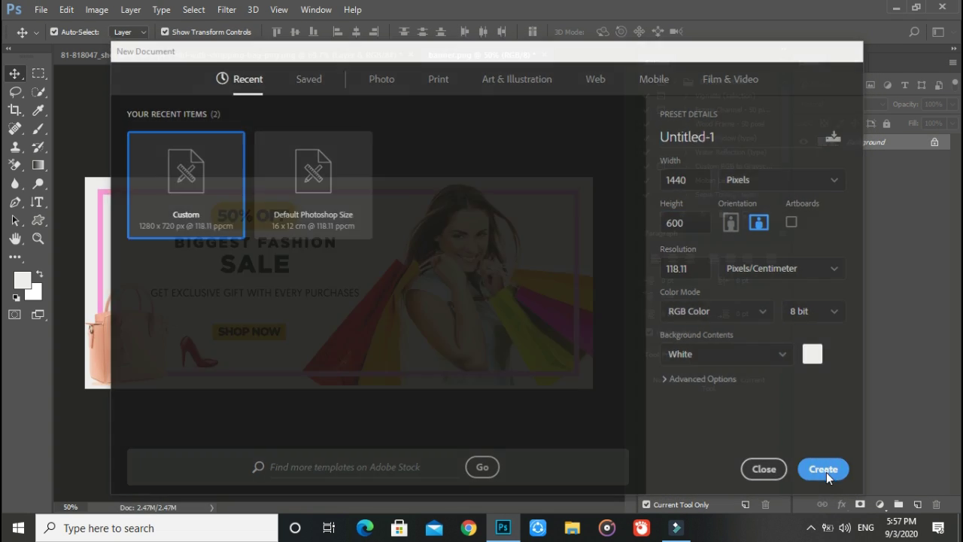
scroll(224, 324, down, 2)
scroll(224, 325, up, 1)
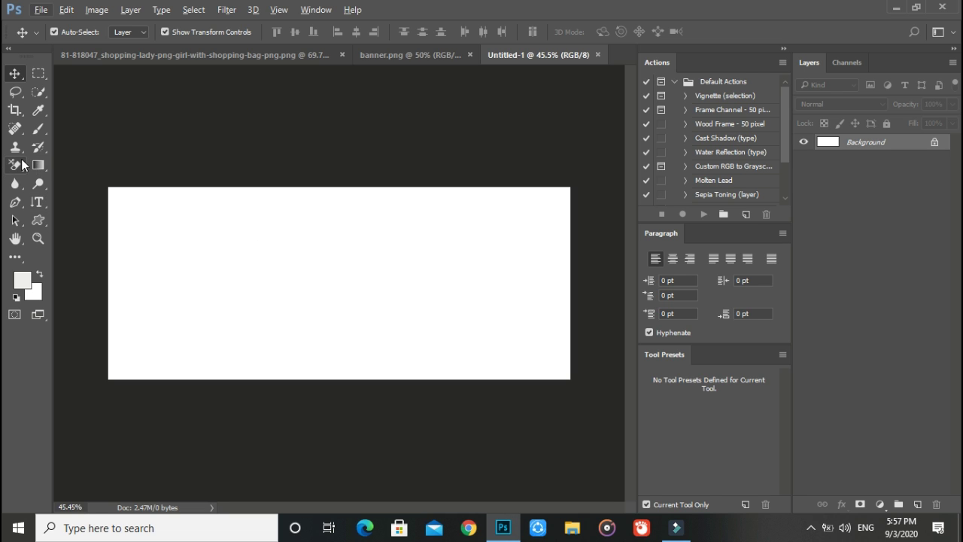
Draw a rectangle covering the whole canvas with a light grey #eeeeee fill
click(8, 48)
click(16, 384)
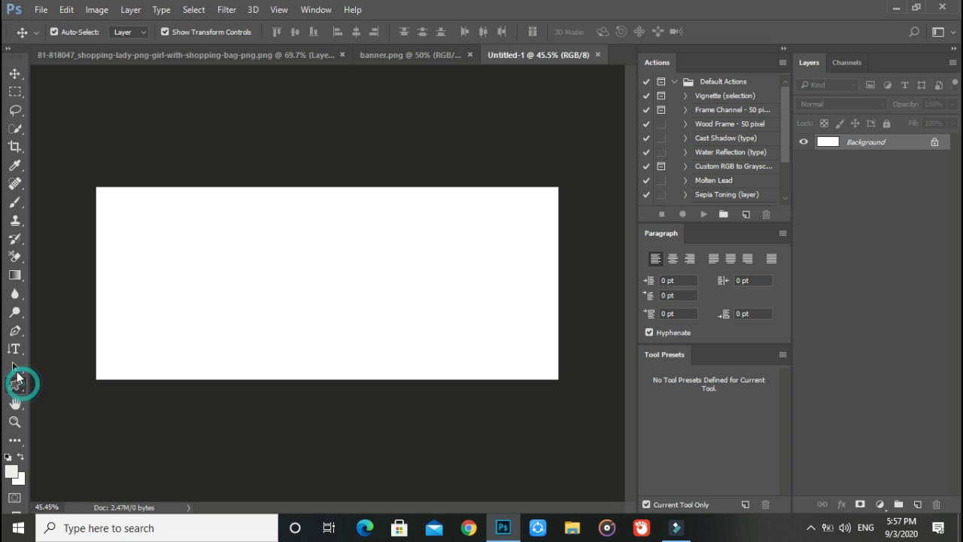
right_click(17, 386)
click(58, 379)
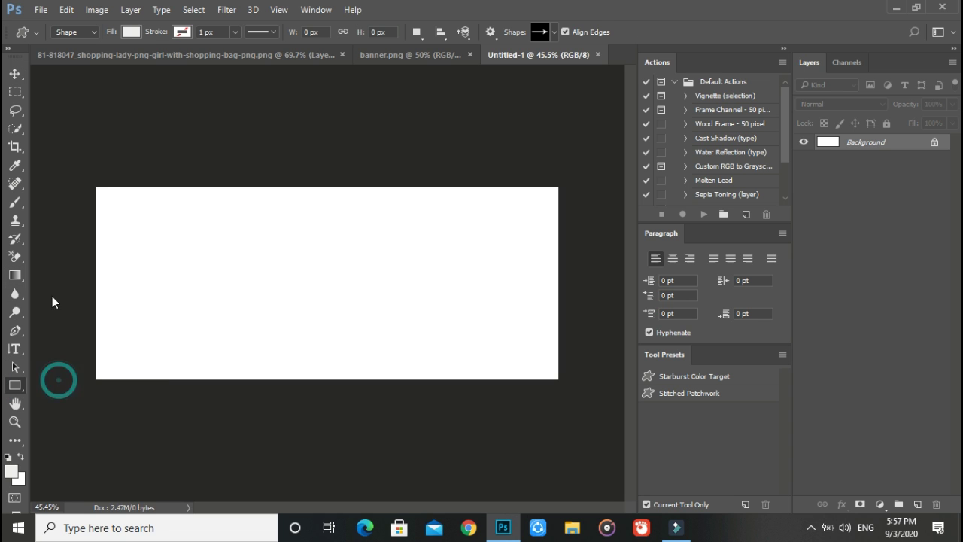
mouse_move(91, 159)
mouse_down()
mouse_move(110, 237)
mouse_move(577, 391)
mouse_move(577, 382)
mouse_up()
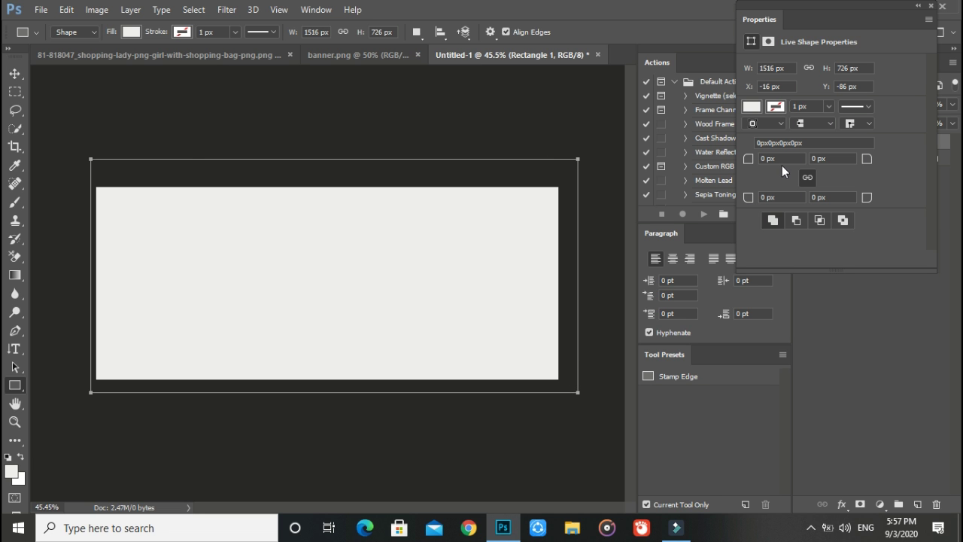
click(125, 34)
click(200, 59)
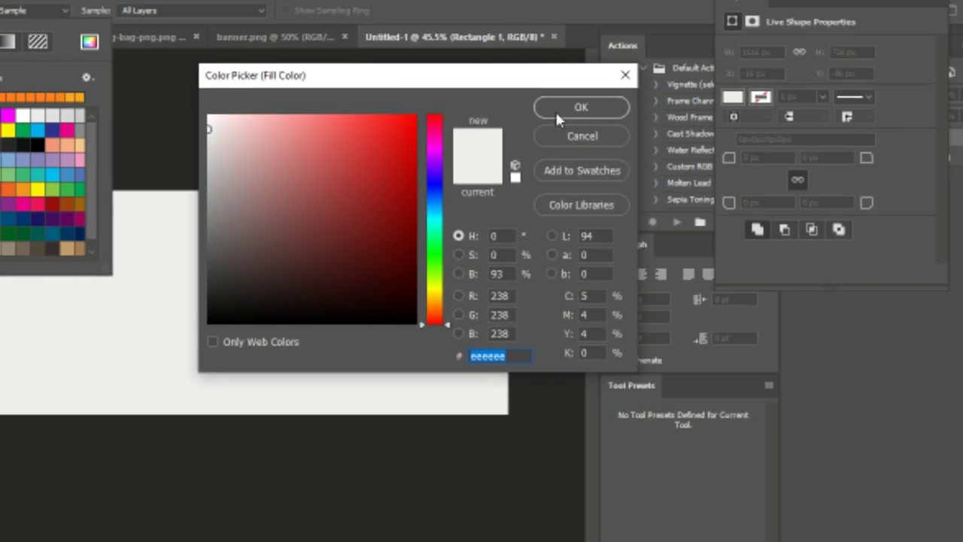
click(557, 113)
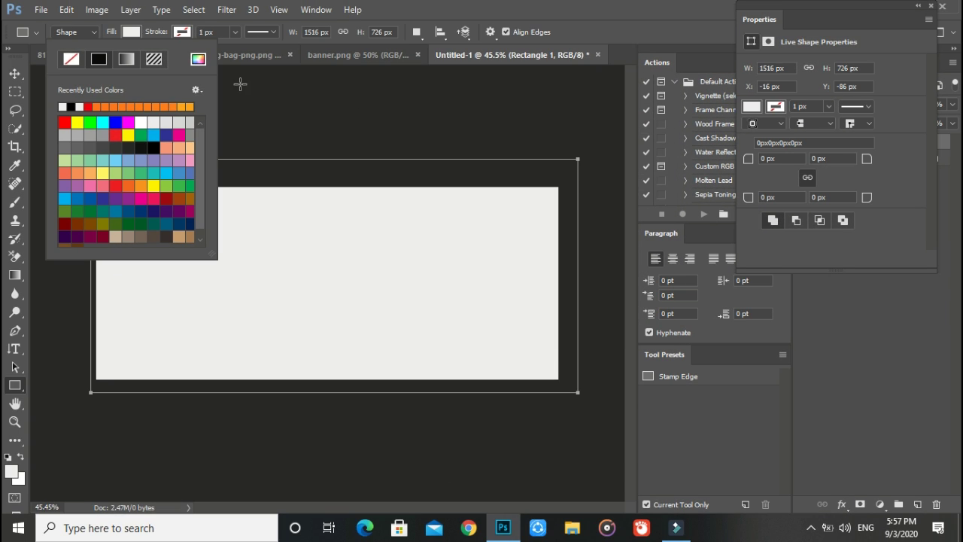
click(266, 93)
Merge the grey rectangle down into the background layer
click(14, 72)
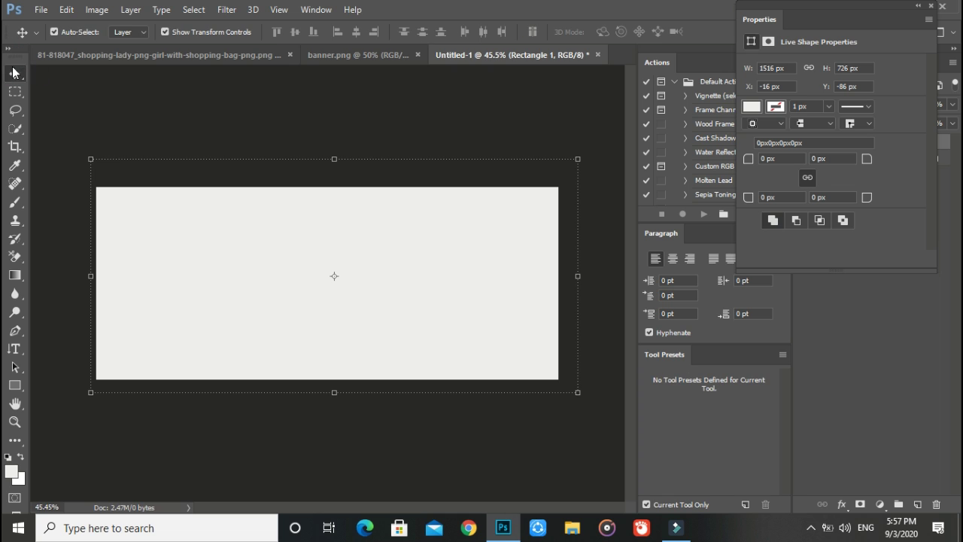
click(920, 7)
click(758, 6)
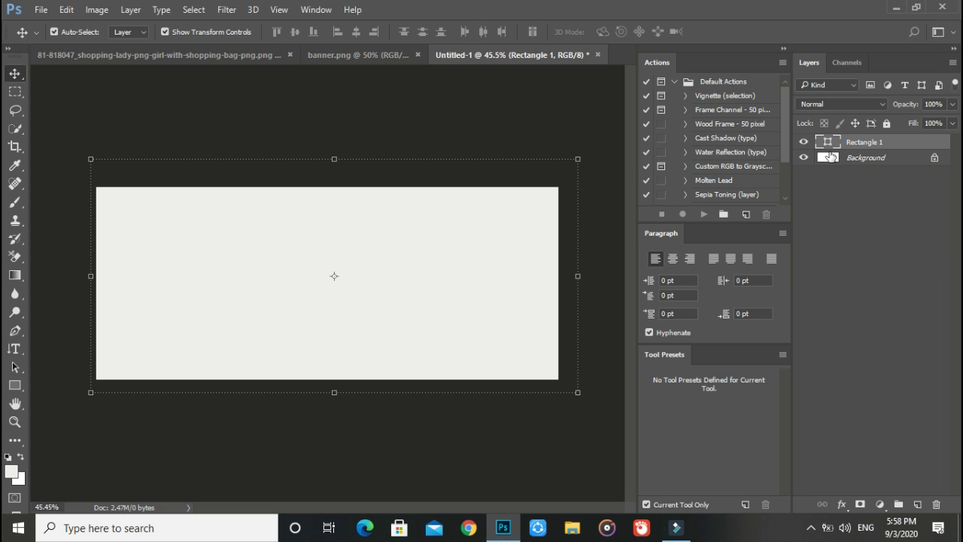
click(15, 385)
right_click(907, 153)
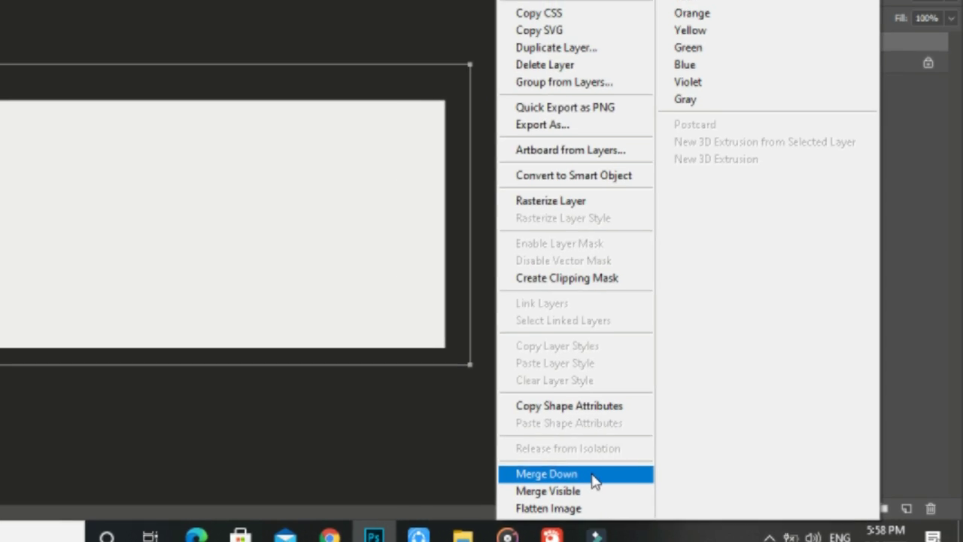
click(593, 476)
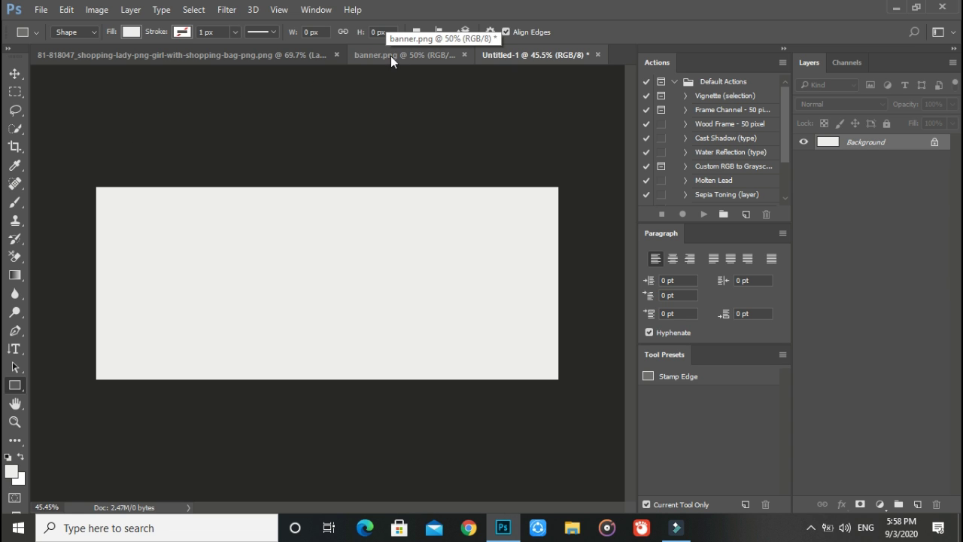
Bring the shopping-lady photo into the banner, scale it to about 118%, and place it on the right
click(213, 53)
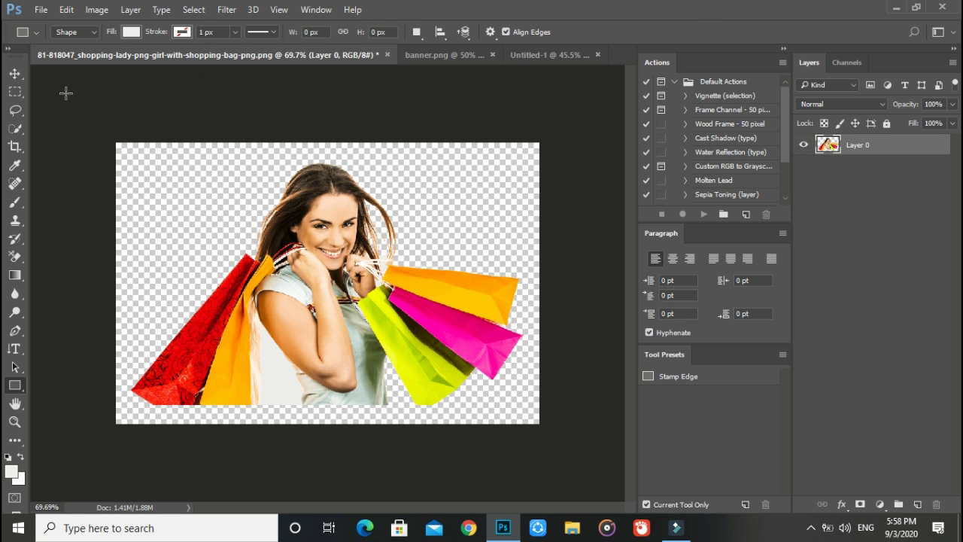
click(15, 73)
mouse_move(319, 237)
mouse_down()
mouse_move(425, 267)
mouse_move(429, 231)
mouse_up()
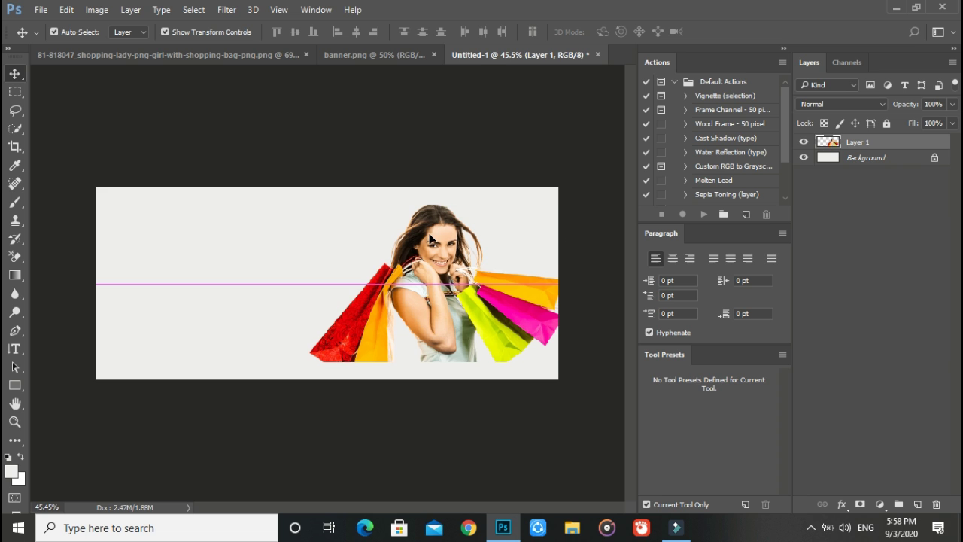
drag(309, 204, 270, 181)
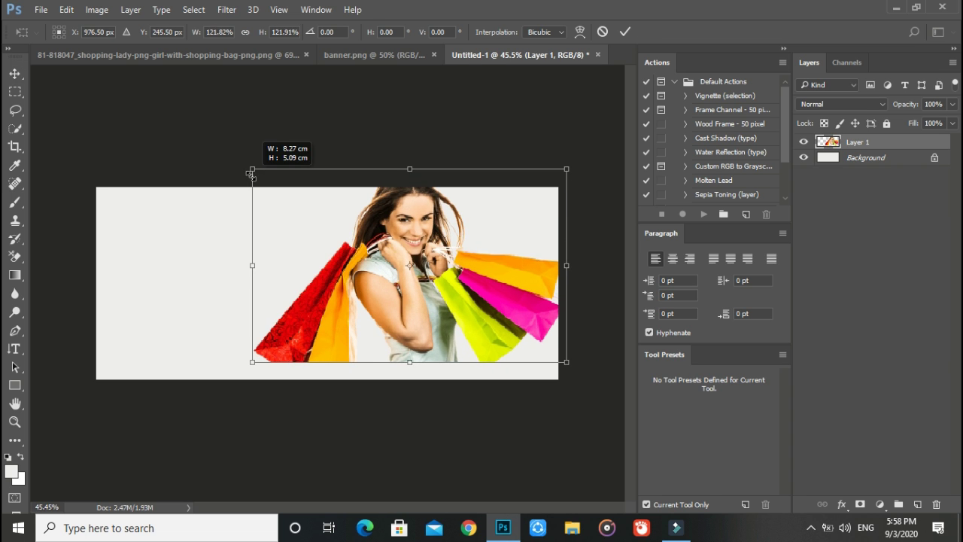
drag(365, 246, 410, 292)
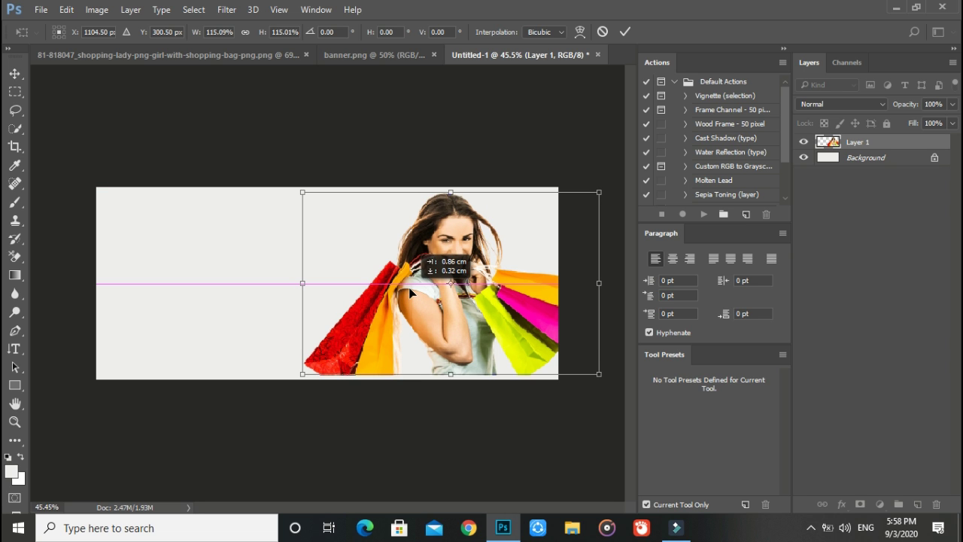
drag(410, 292, 406, 285)
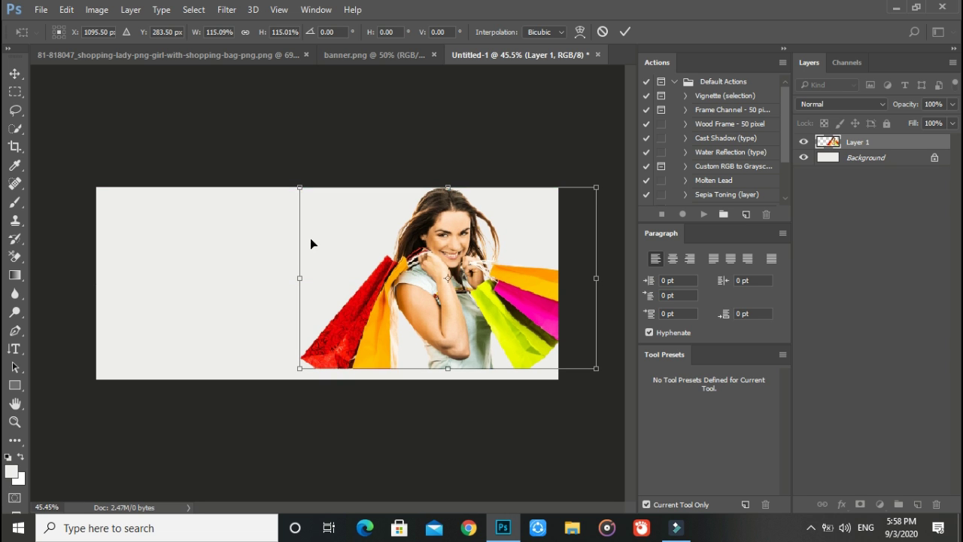
drag(297, 190, 284, 185)
drag(384, 291, 405, 302)
Commit the photo and set a no-fill rectangle with a magenta stroke sampled from a bag
click(625, 31)
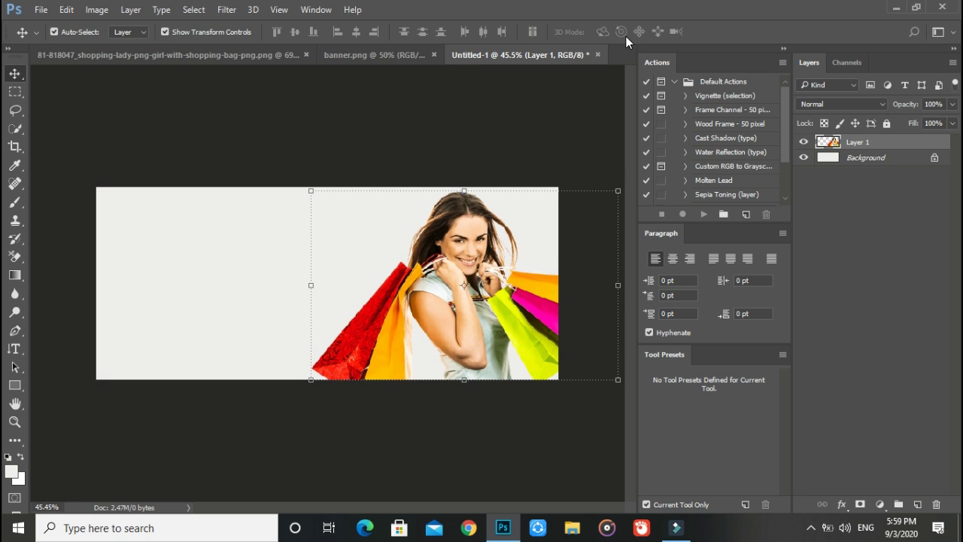
click(15, 385)
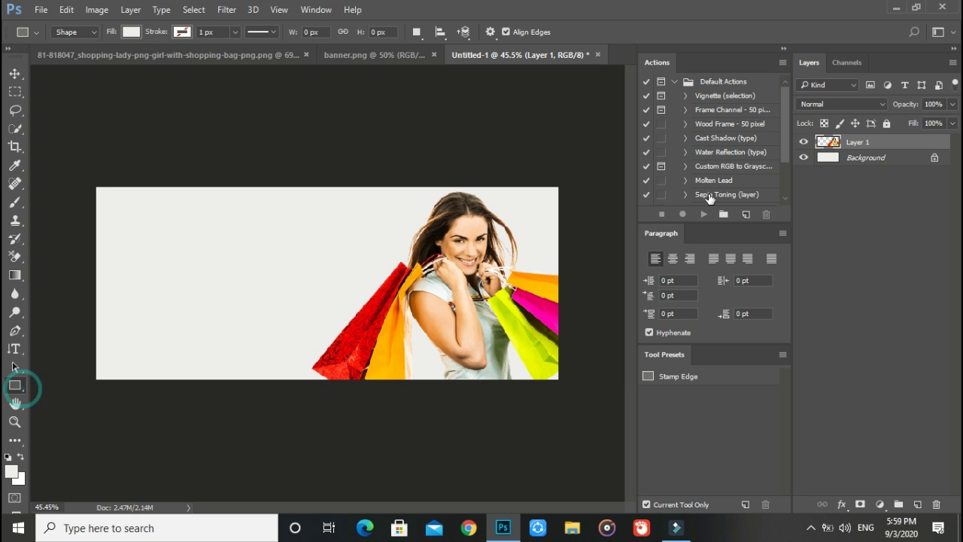
click(918, 504)
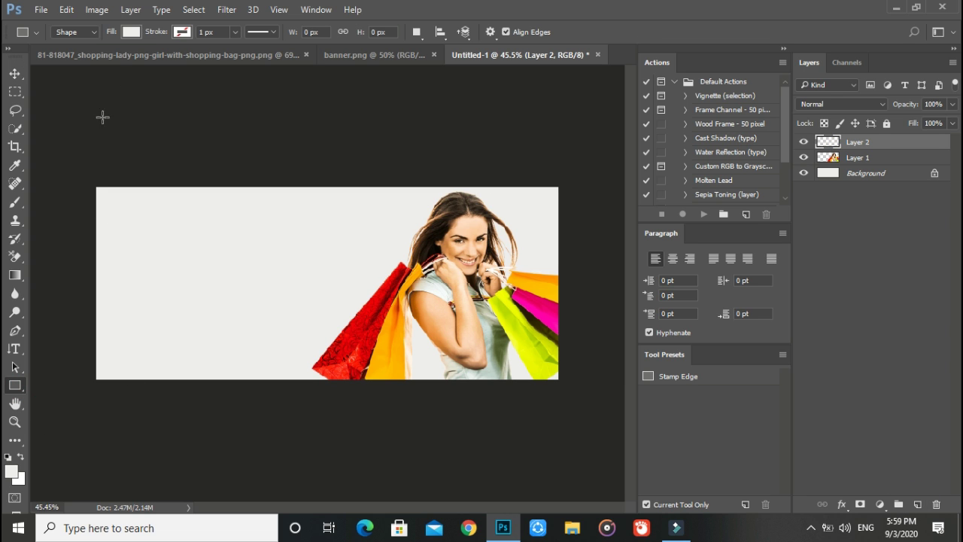
click(133, 35)
click(71, 58)
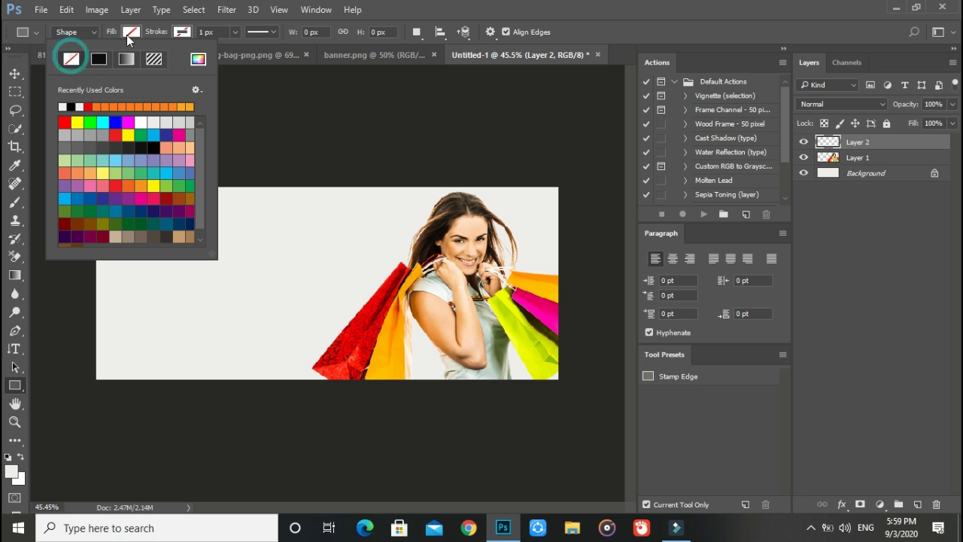
click(179, 31)
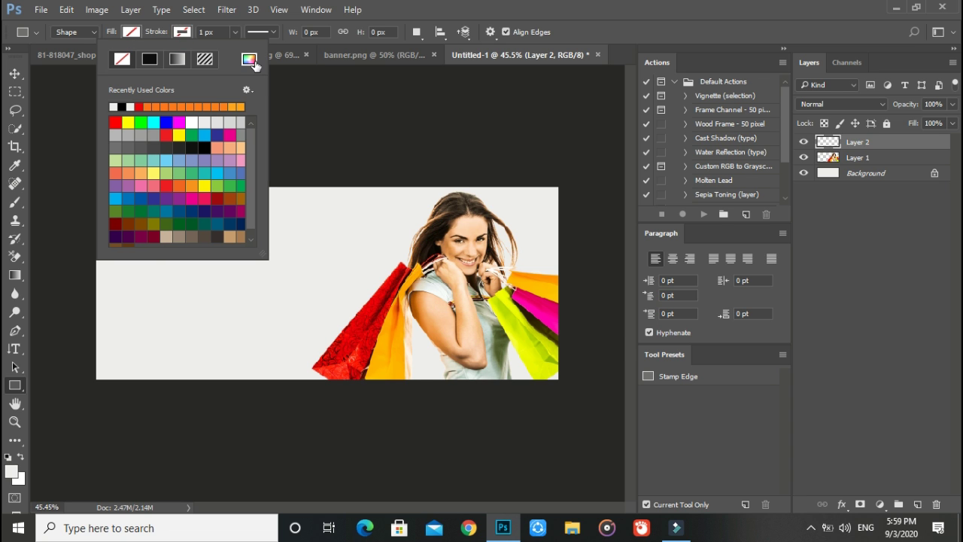
click(253, 62)
drag(411, 93, 119, 139)
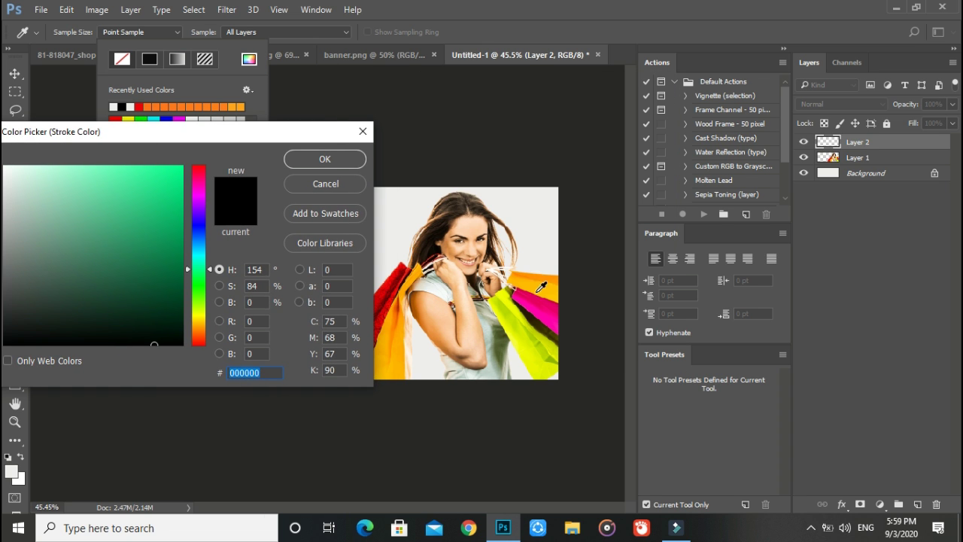
click(538, 301)
click(316, 159)
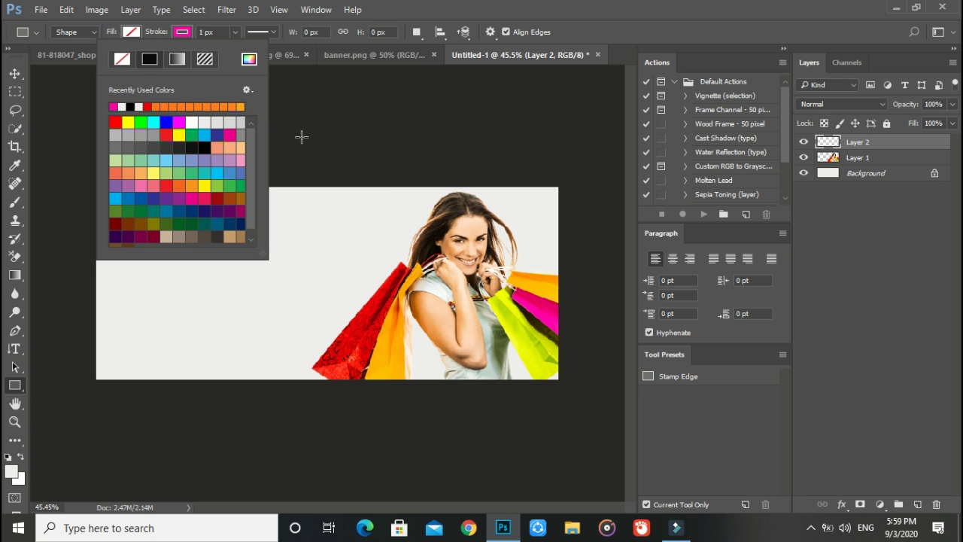
click(301, 137)
Draw a rectangular frame around the banner with a pink stroke of about 13 px
drag(103, 191, 551, 376)
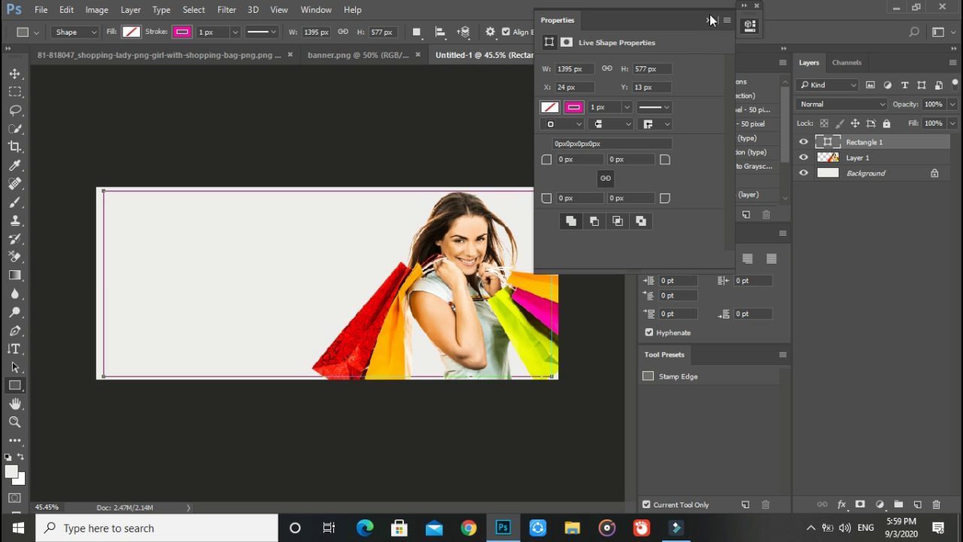
drag(628, 107, 631, 126)
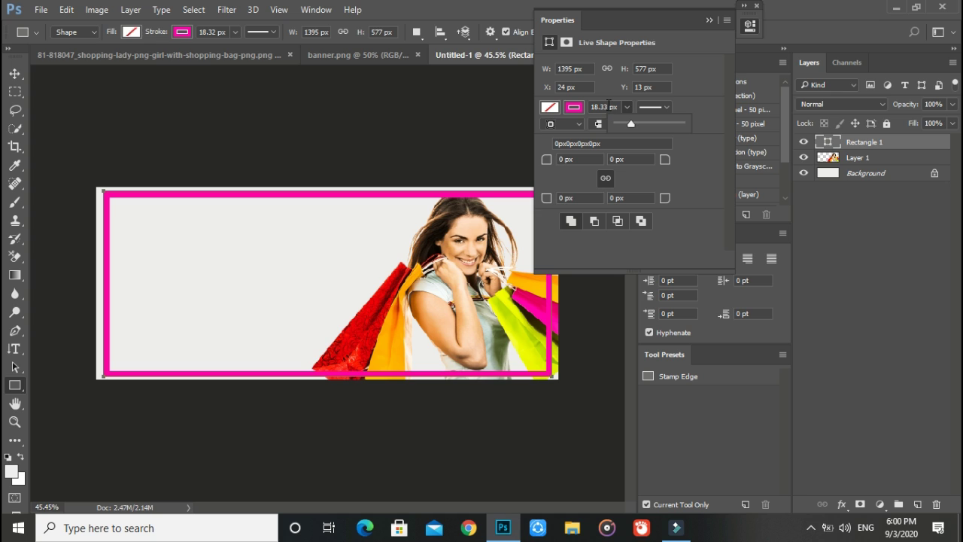
double_click(595, 107)
key(Down)
key(Down)
key(Down)
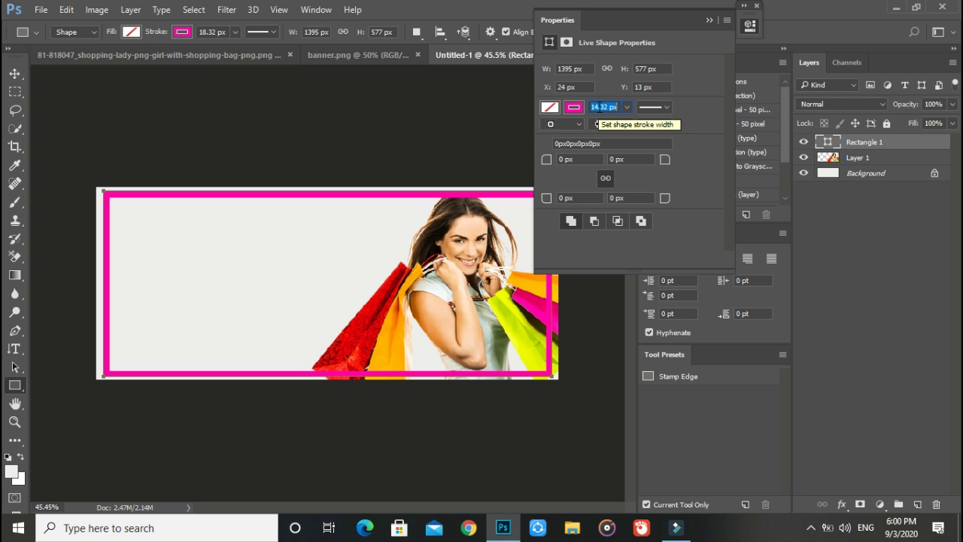
click(707, 21)
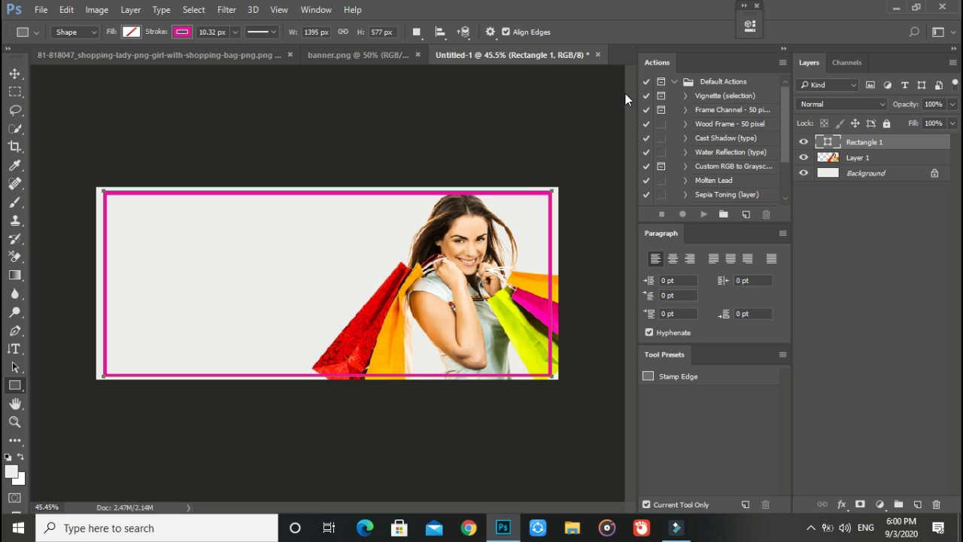
click(235, 32)
drag(234, 48, 239, 52)
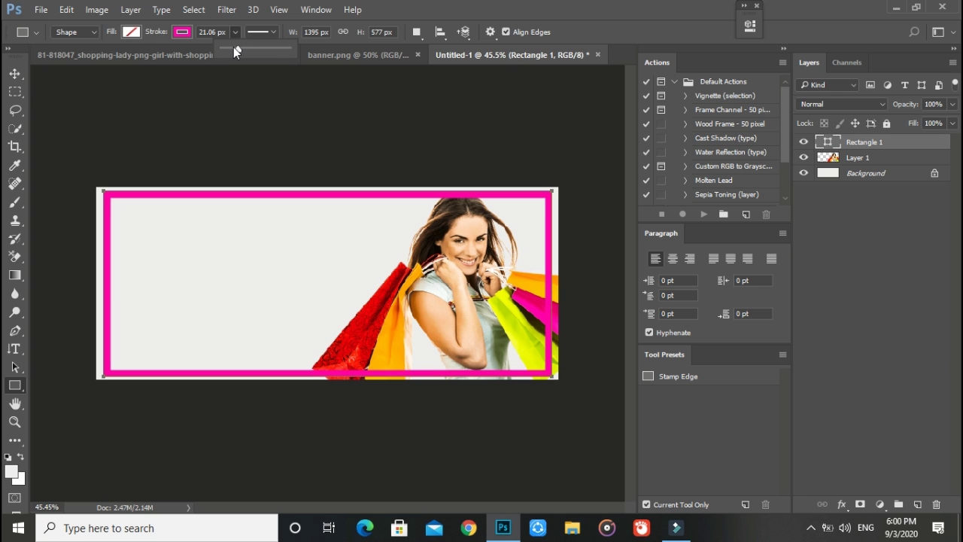
click(234, 48)
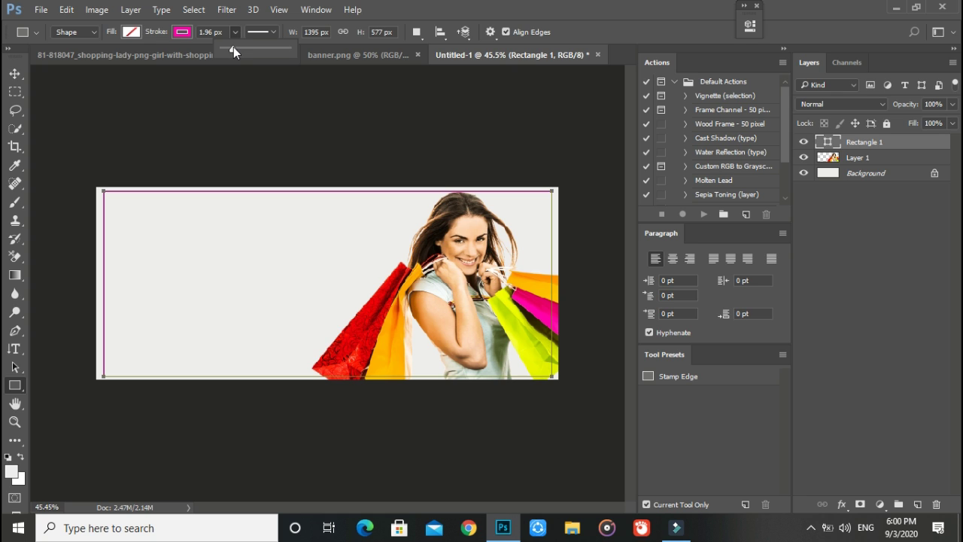
drag(233, 49, 236, 49)
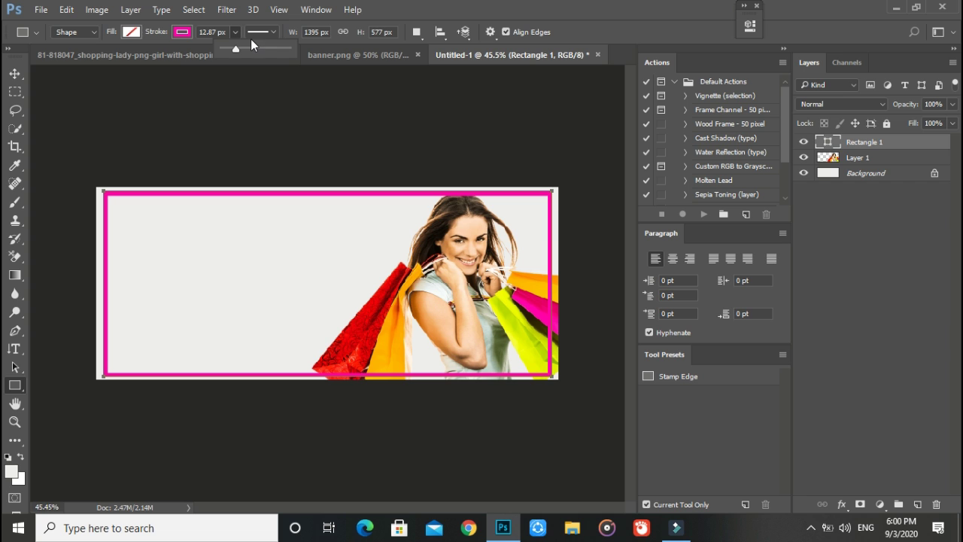
Resize and shift the frame so it sits evenly just inside the banner edges
click(24, 79)
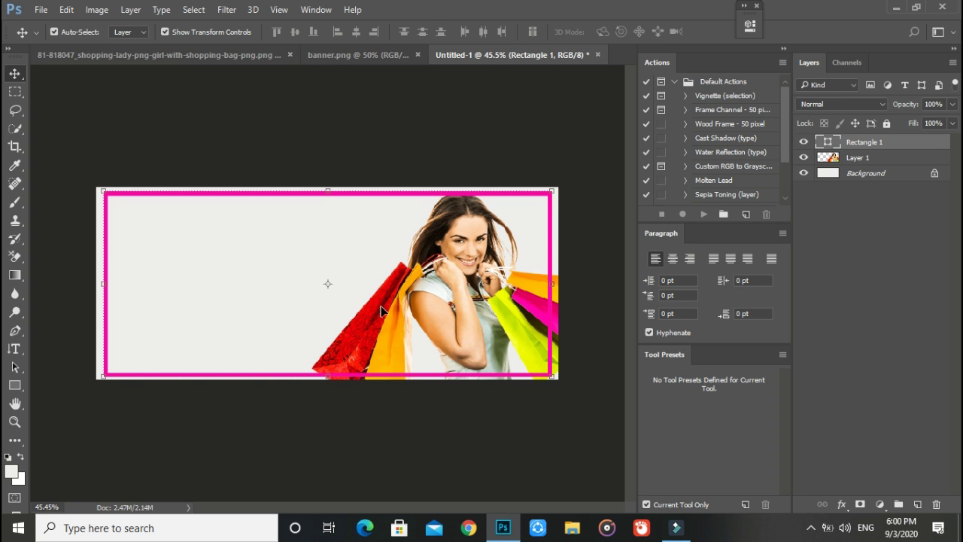
drag(105, 191, 101, 205)
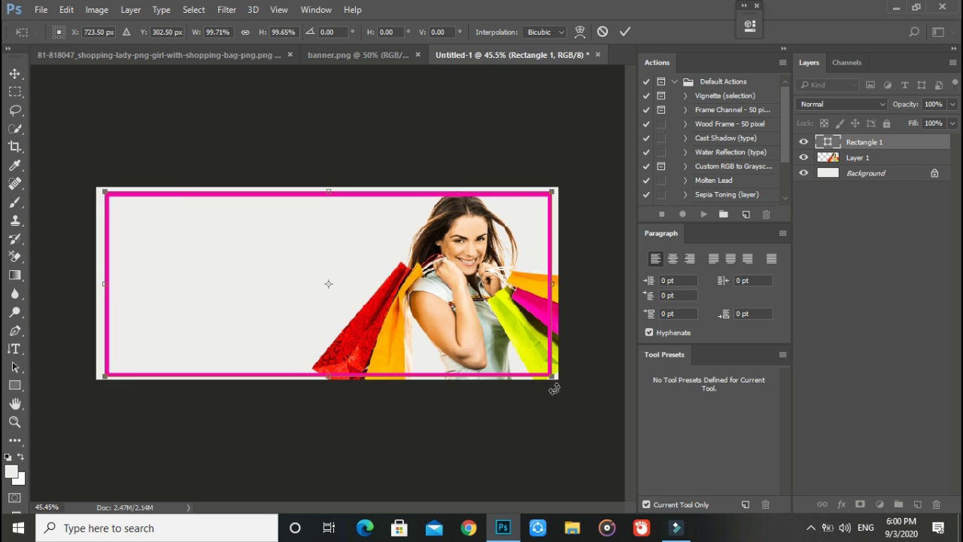
drag(553, 376, 540, 371)
drag(353, 251, 358, 253)
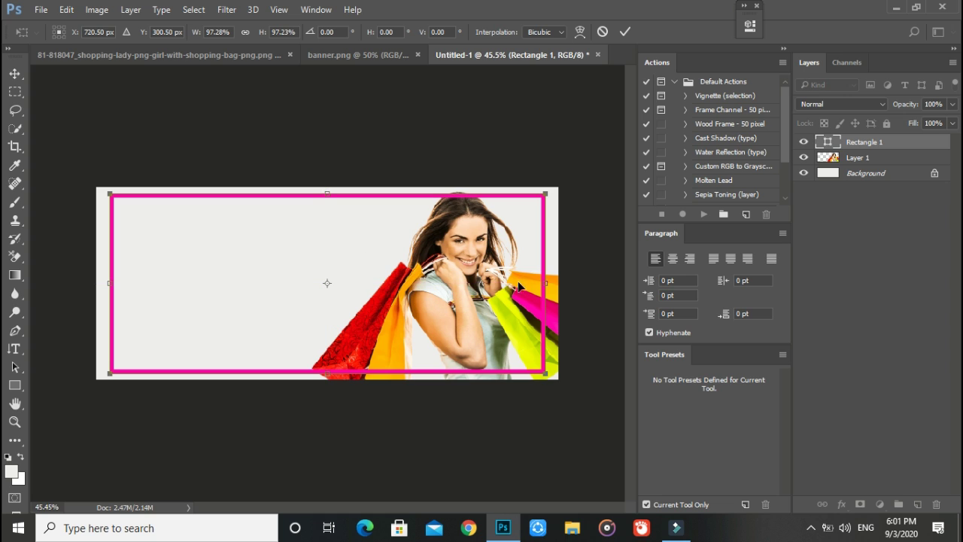
drag(549, 282, 553, 282)
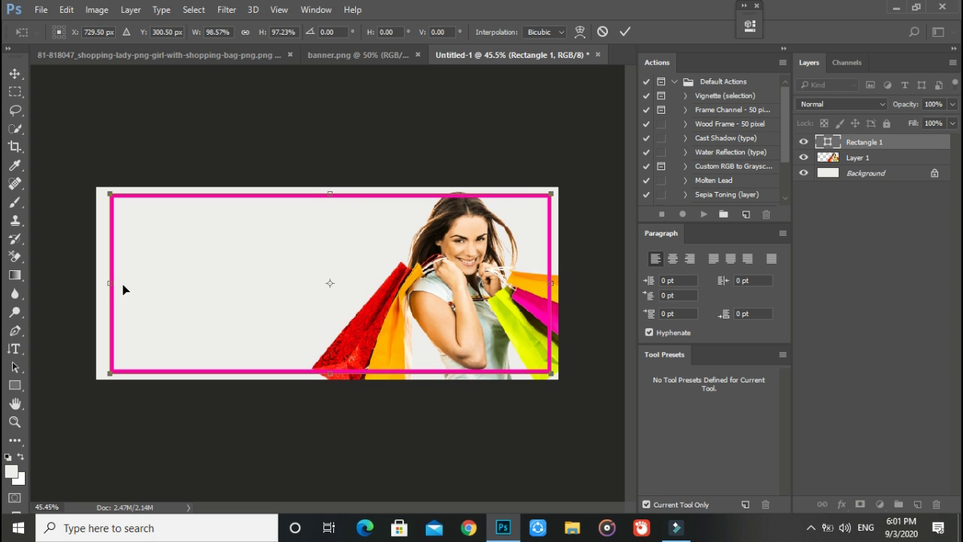
drag(112, 284, 106, 283)
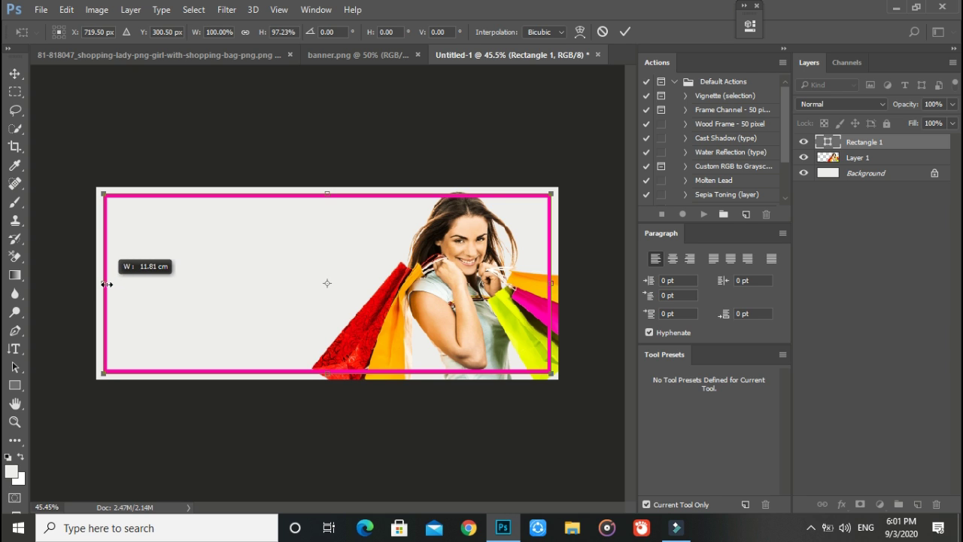
click(625, 32)
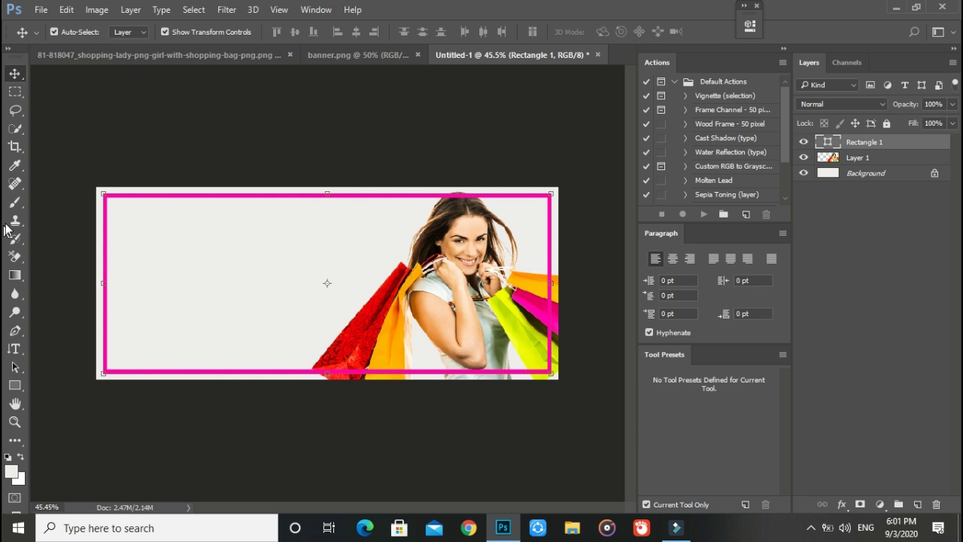
click(15, 202)
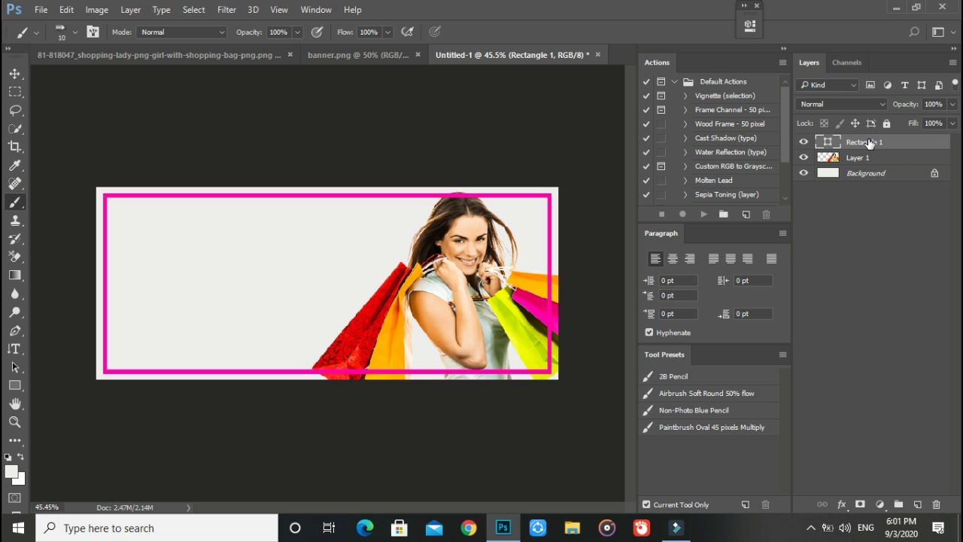
Rasterize the Rectangle 1 frame layer and choose the Eraser, zoomed in on the hair
right_click(869, 143)
click(617, 260)
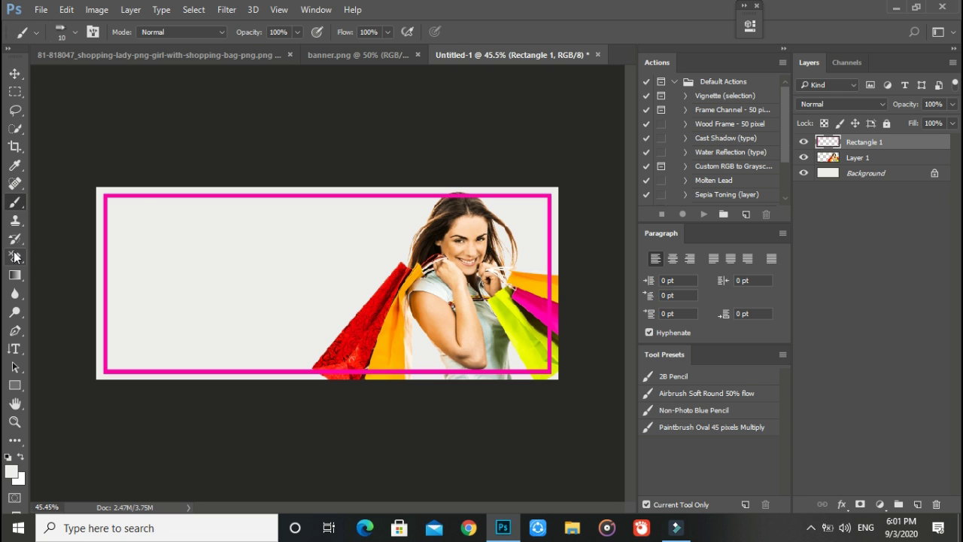
drag(15, 256, 49, 251)
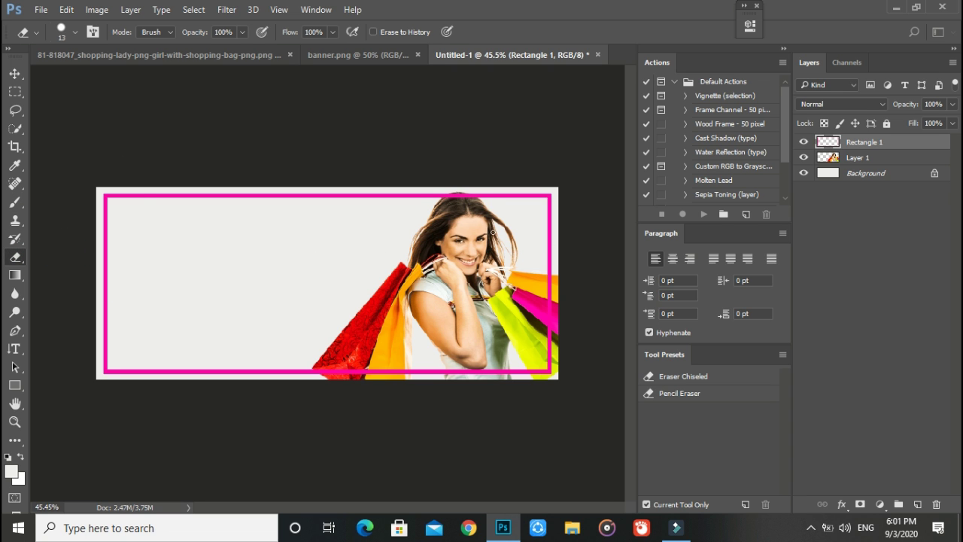
scroll(493, 232, up, 5)
scroll(489, 228, up, 3)
scroll(485, 225, up, 3)
scroll(478, 218, up, 3)
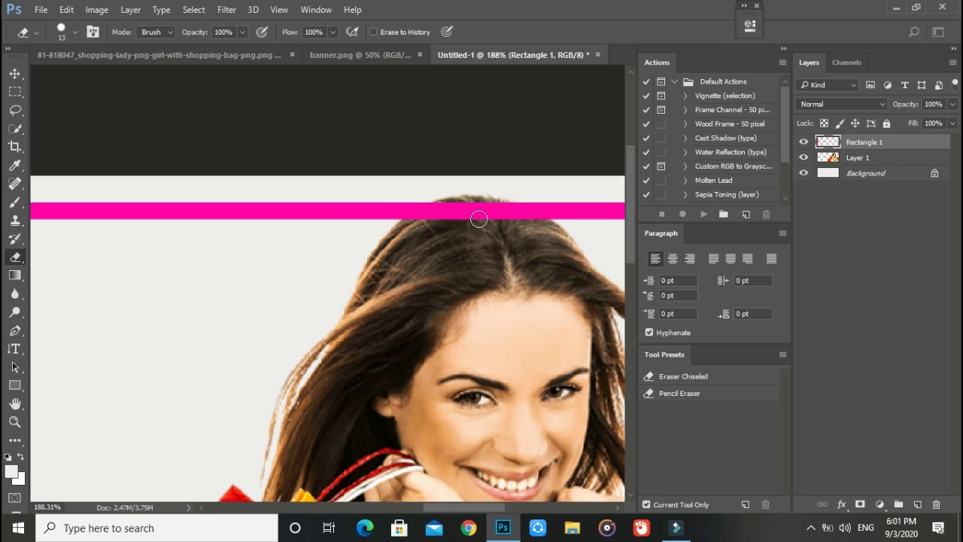
Erase the pink band crossing the hair, first with a soft brush and then a hard round one
drag(453, 209, 418, 217)
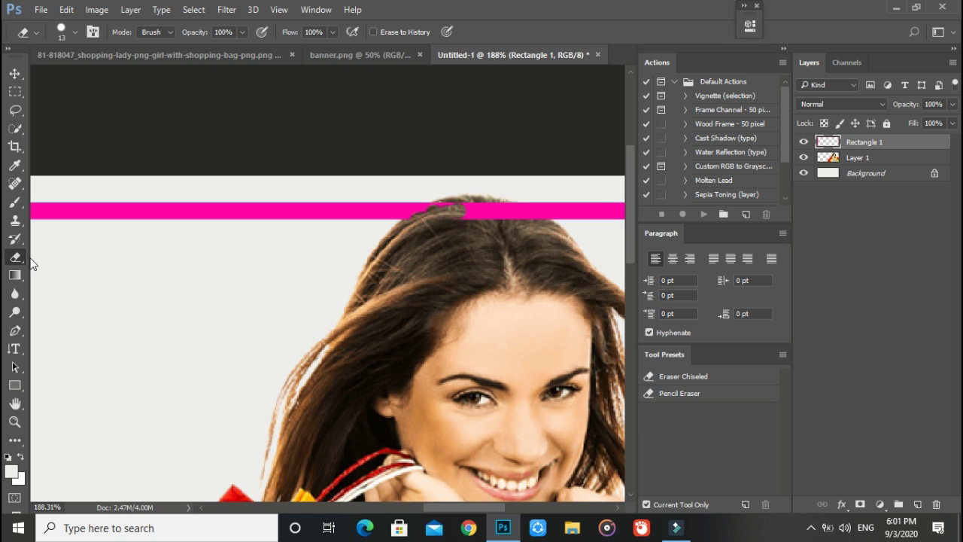
click(60, 30)
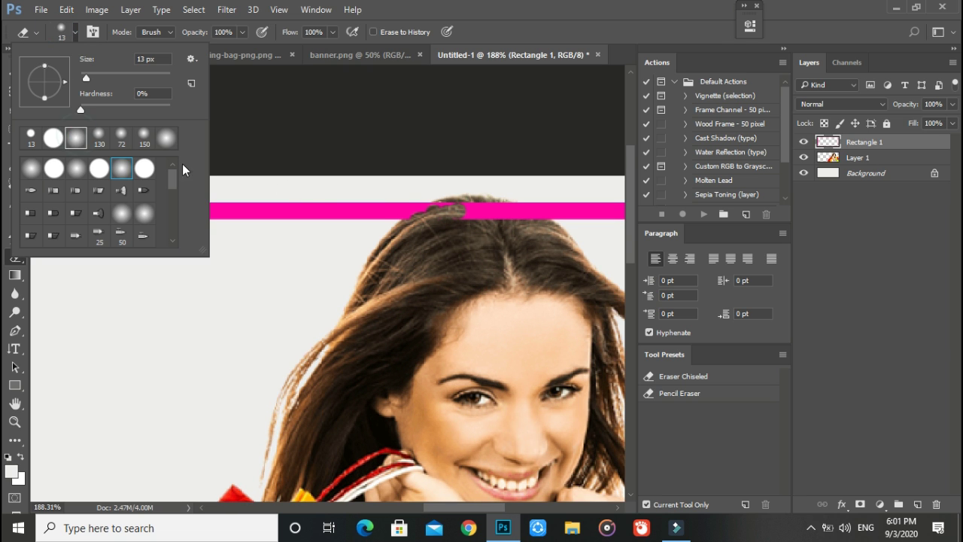
click(422, 221)
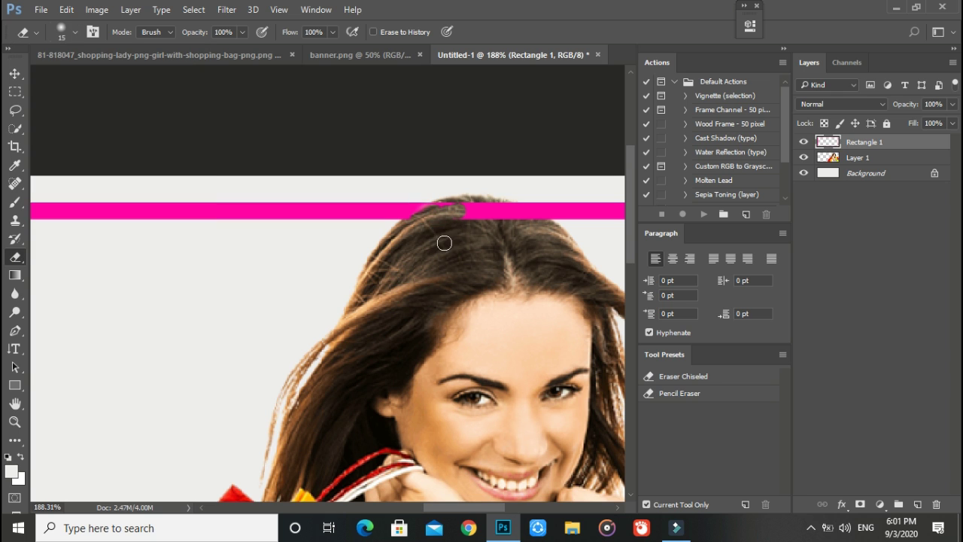
drag(436, 215, 421, 221)
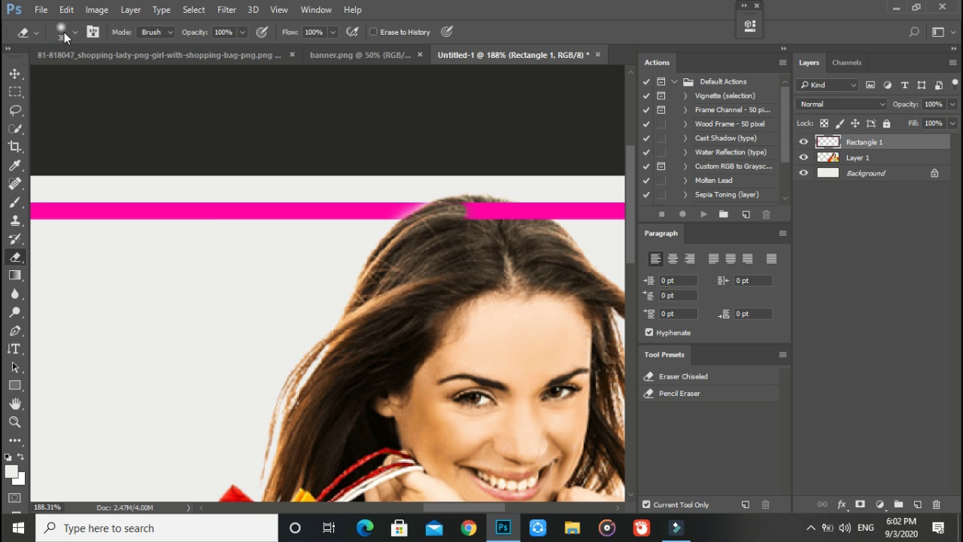
click(64, 31)
click(75, 135)
click(451, 240)
mouse_move(468, 221)
mouse_down()
mouse_move(497, 228)
mouse_move(511, 215)
mouse_move(500, 215)
mouse_move(539, 236)
mouse_up()
Drop the frame opacity to 68%, clean up the band over the hair, then restore 100%
click(952, 104)
drag(951, 121, 930, 123)
click(438, 224)
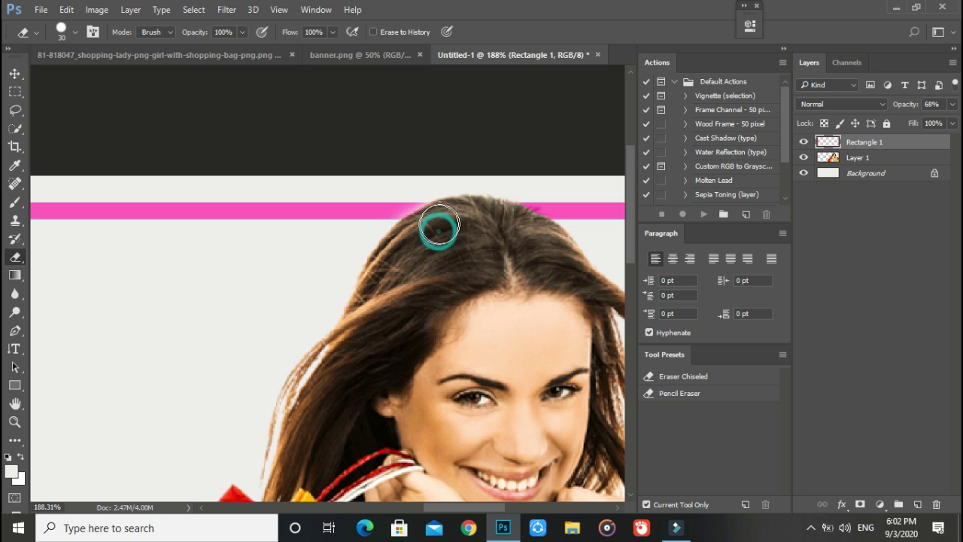
mouse_move(497, 220)
mouse_down()
mouse_move(505, 211)
mouse_move(541, 239)
mouse_up()
click(952, 104)
drag(930, 121, 951, 122)
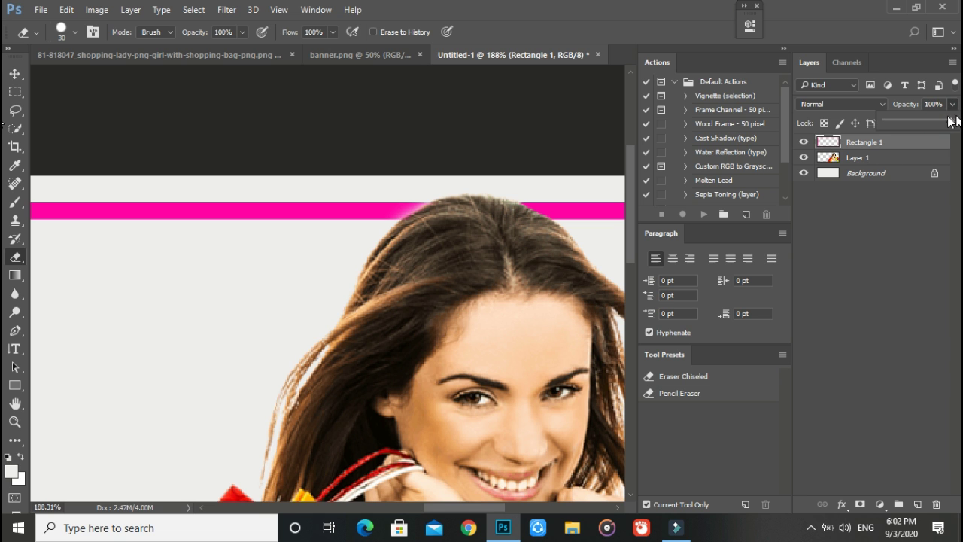
Compare the banner against the finished banner.png reference
scroll(429, 281, down, 2)
scroll(448, 298, down, 2)
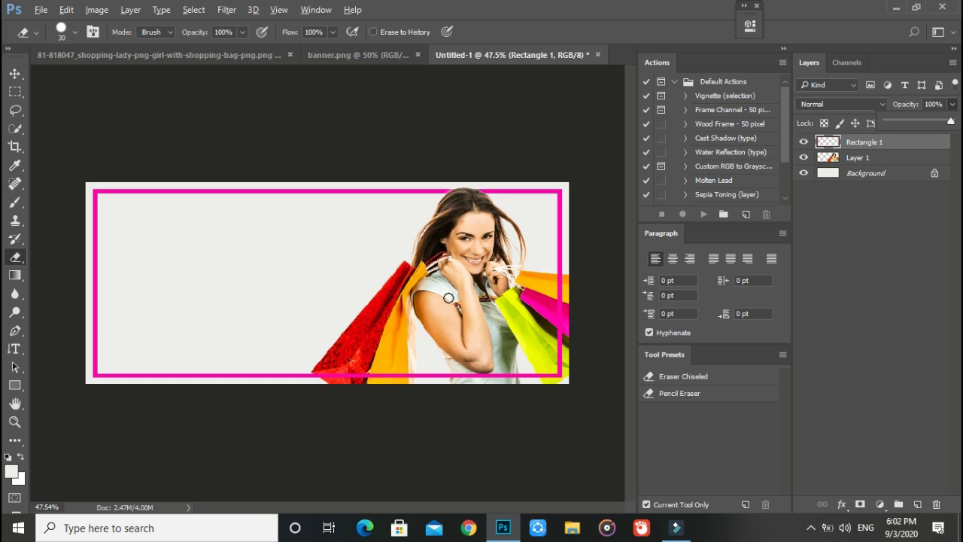
scroll(425, 280, up, 1)
scroll(421, 279, down, 2)
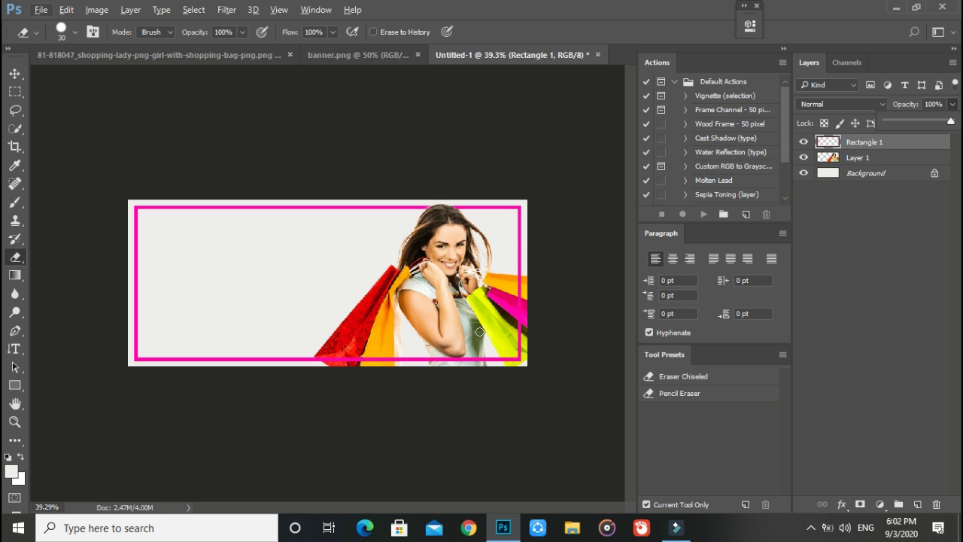
scroll(421, 333, down, 1)
click(365, 56)
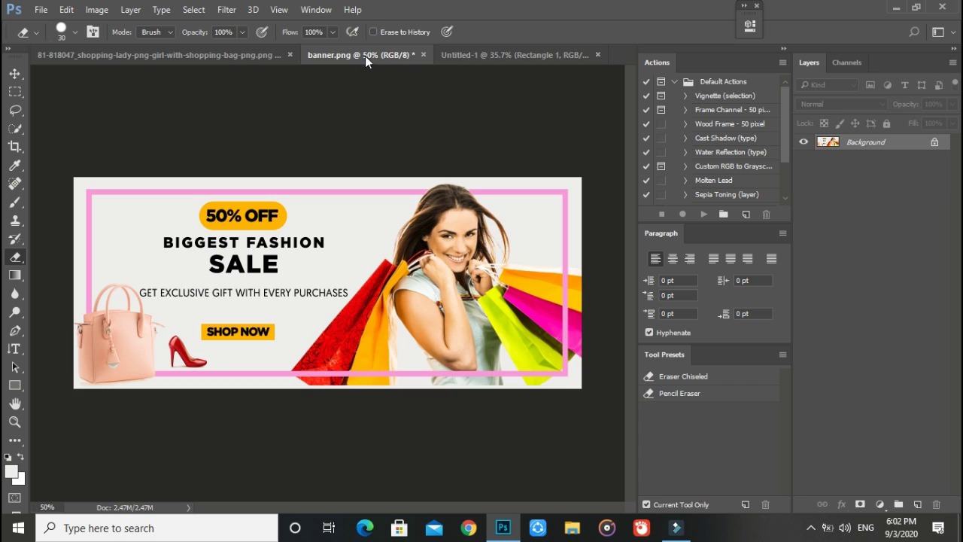
click(471, 55)
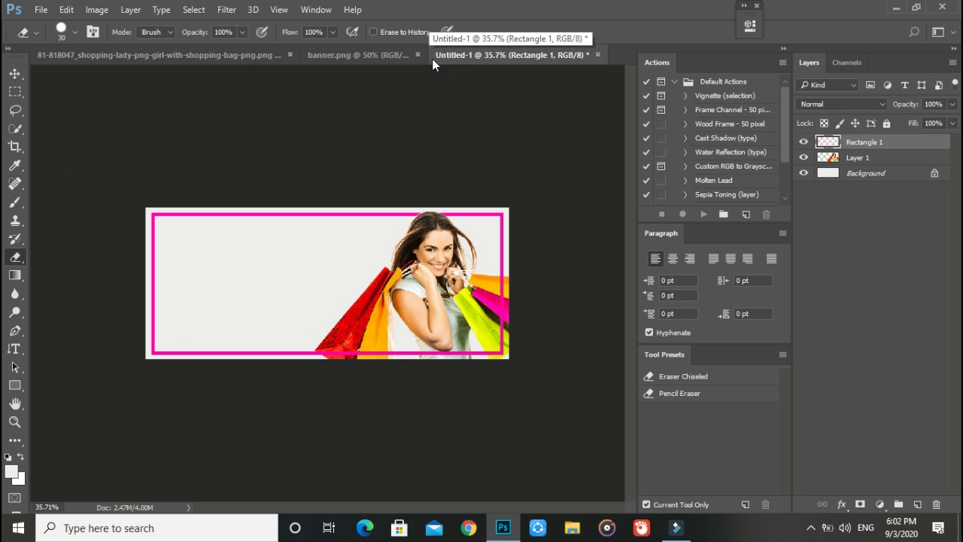
click(431, 57)
click(490, 53)
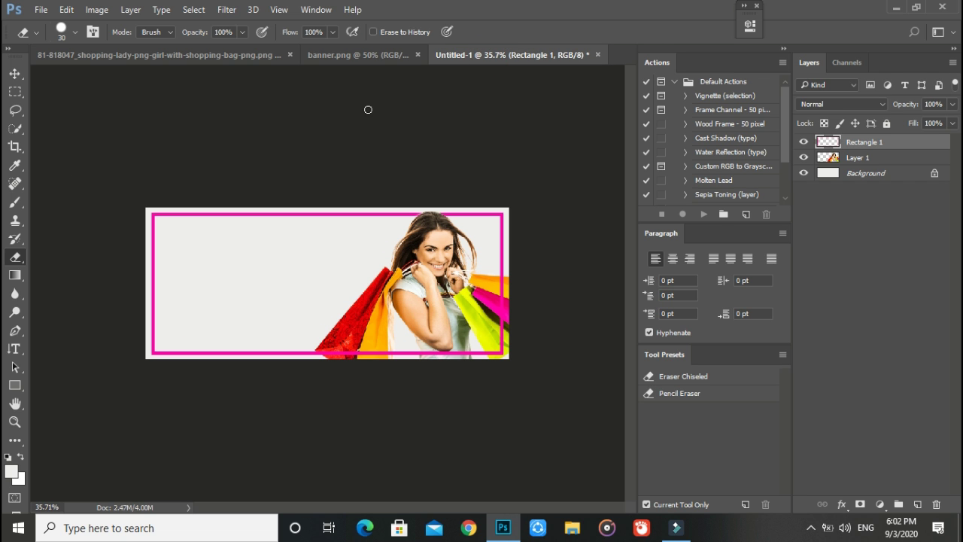
click(38, 10)
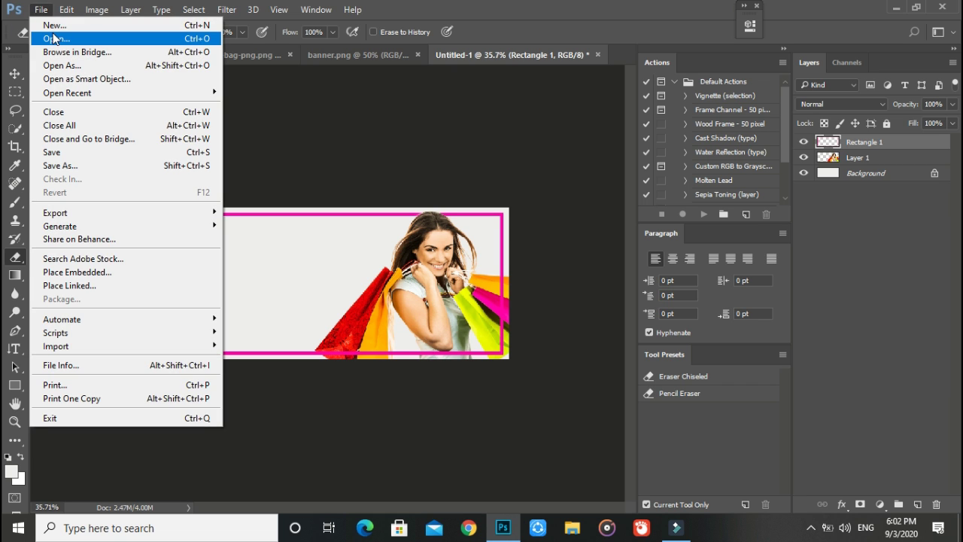
Open the handbag image 7653.jpg
click(54, 40)
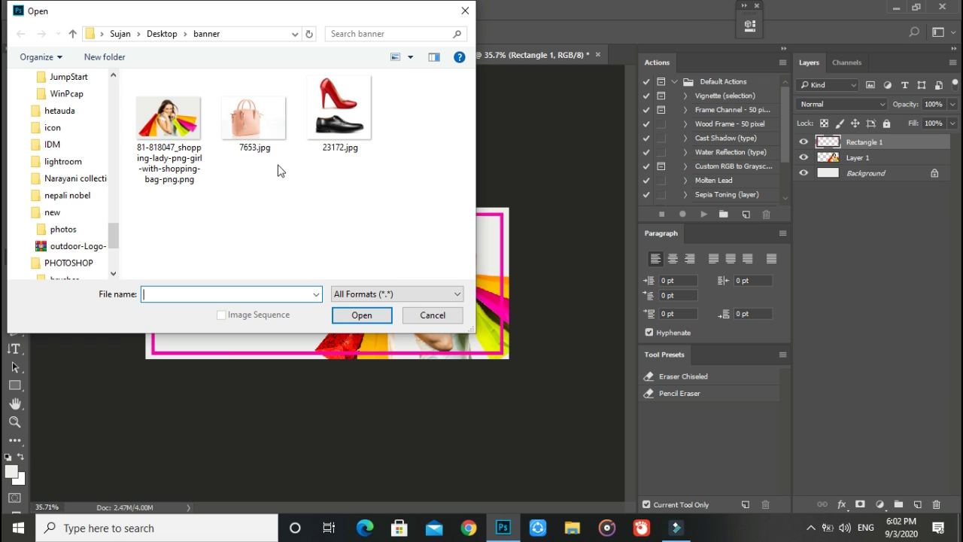
click(264, 135)
click(359, 314)
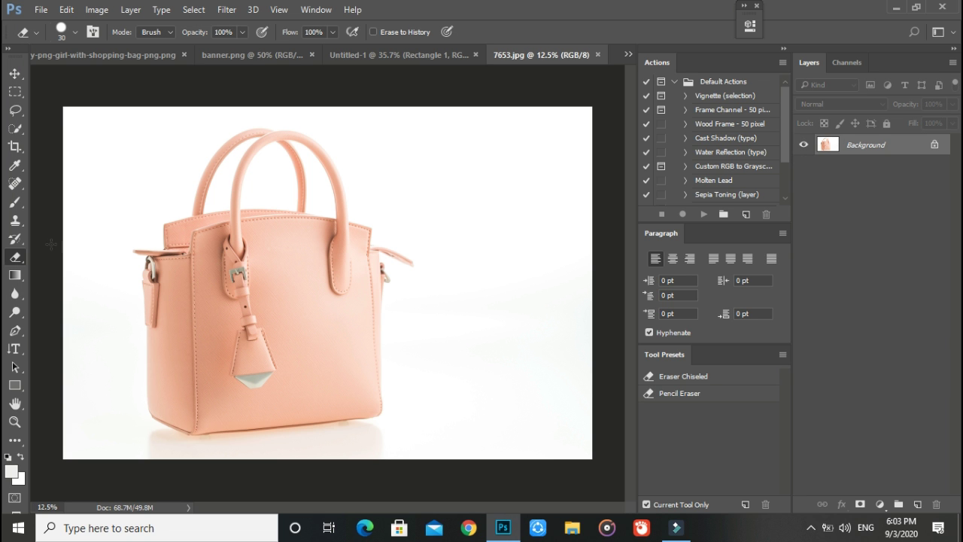
Erase the bag's white background with the Magic Eraser and drag the bag into the banner
right_click(15, 259)
click(60, 279)
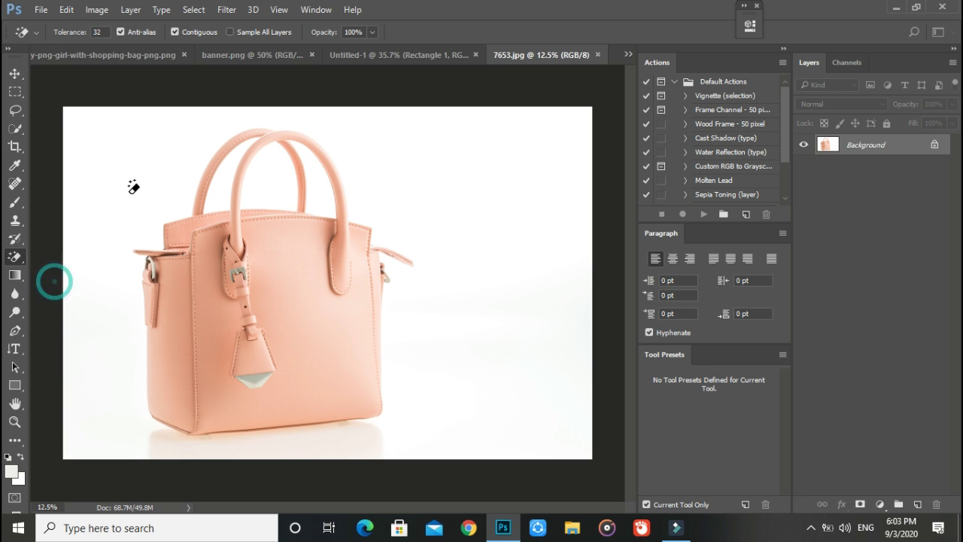
click(256, 190)
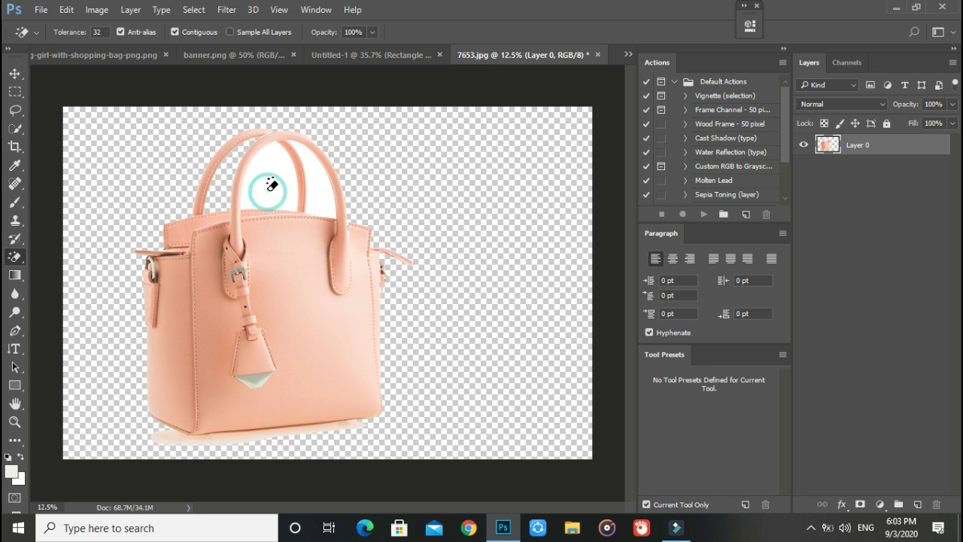
click(15, 73)
mouse_move(309, 273)
mouse_down()
mouse_move(422, 66)
mouse_move(177, 301)
mouse_up()
Shrink the handbag to about 9.55% and fit it into the banner's bottom-left corner
scroll(269, 282, down, 2)
scroll(270, 282, down, 3)
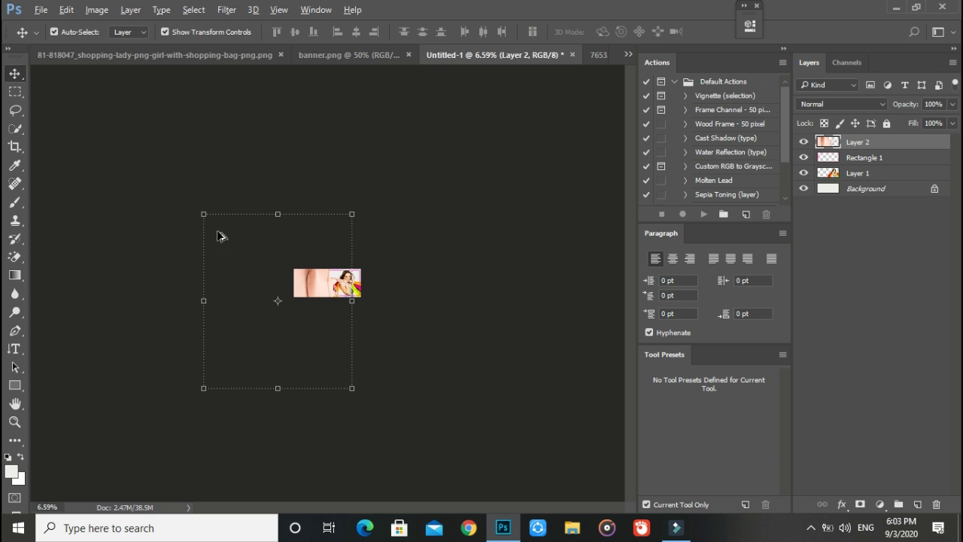
drag(200, 209, 313, 344)
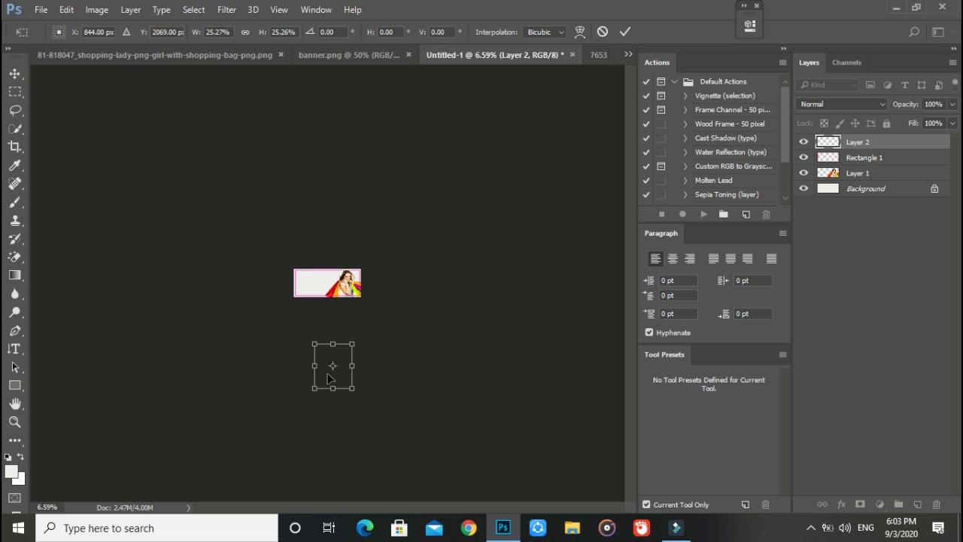
drag(330, 378, 305, 295)
scroll(305, 296, up, 3)
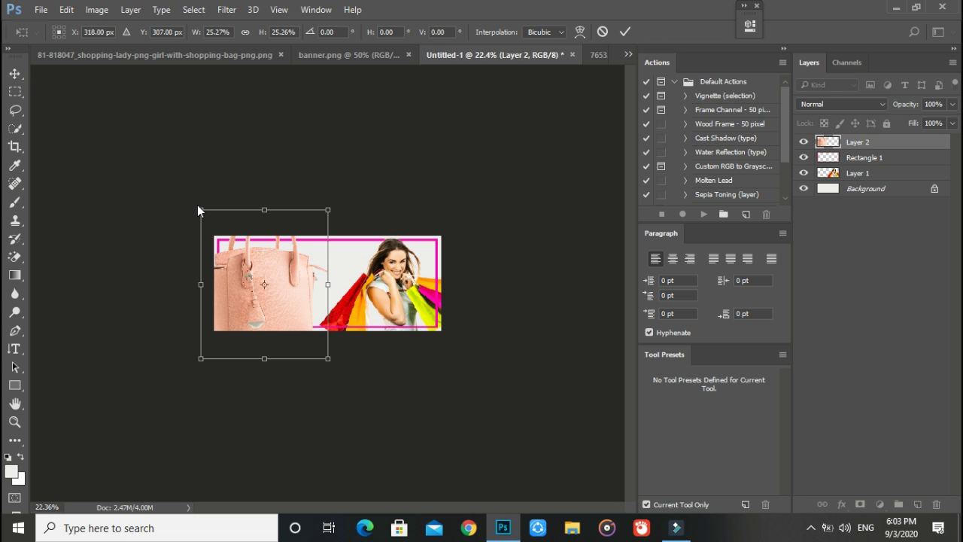
mouse_move(198, 211)
mouse_down()
mouse_move(275, 298)
mouse_move(252, 288)
mouse_up()
scroll(252, 288, up, 2)
scroll(253, 289, up, 1)
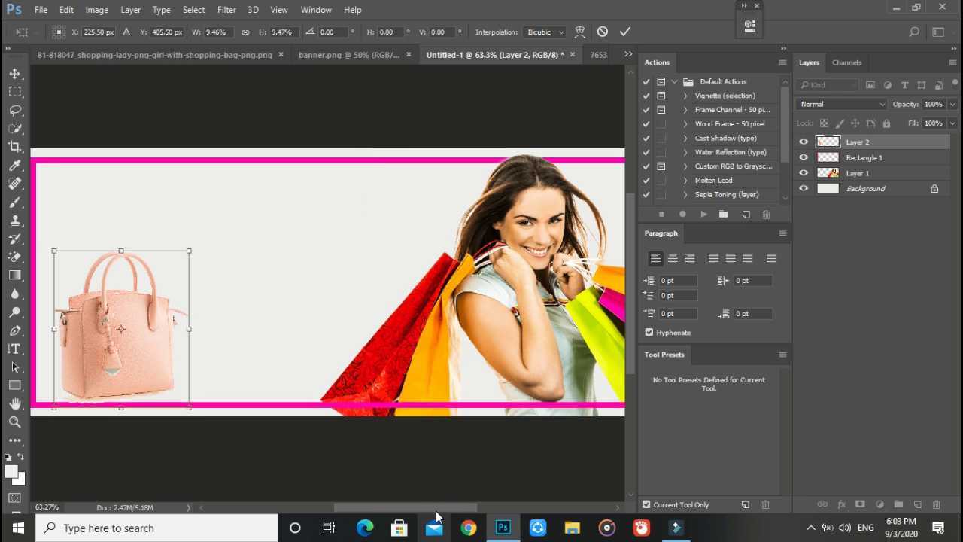
scroll(363, 259, left, 3)
scroll(363, 259, left, 2)
mouse_move(371, 251)
mouse_down()
mouse_move(334, 297)
mouse_move(263, 335)
mouse_move(268, 340)
mouse_up()
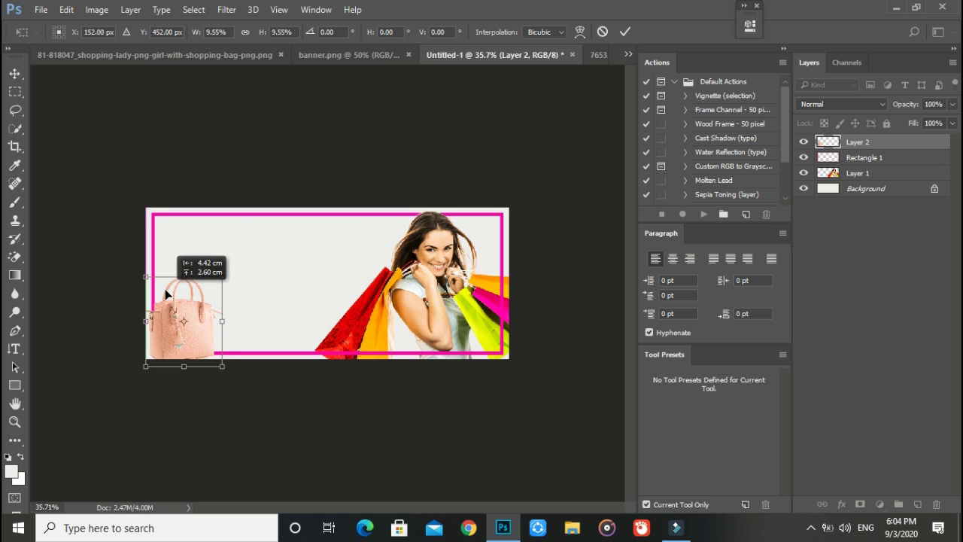
drag(166, 294, 166, 293)
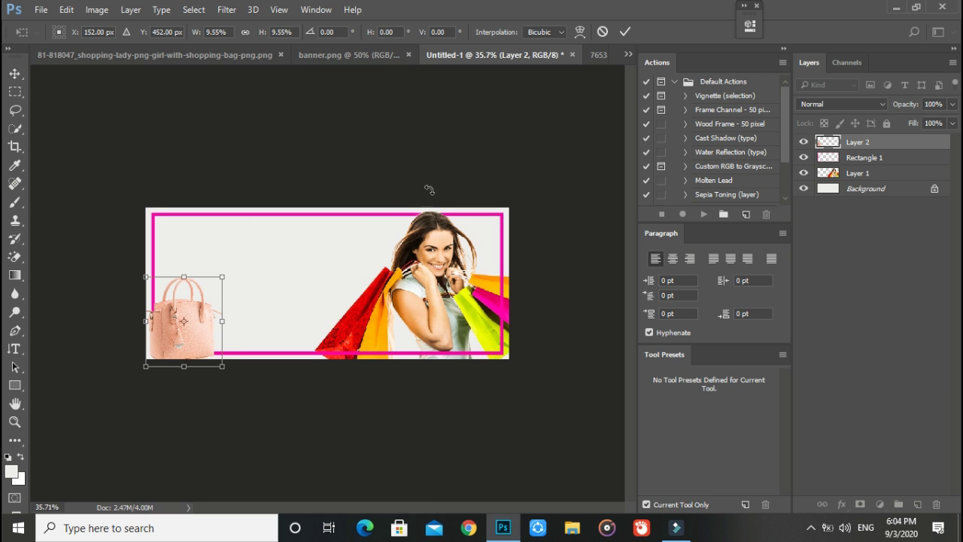
click(625, 31)
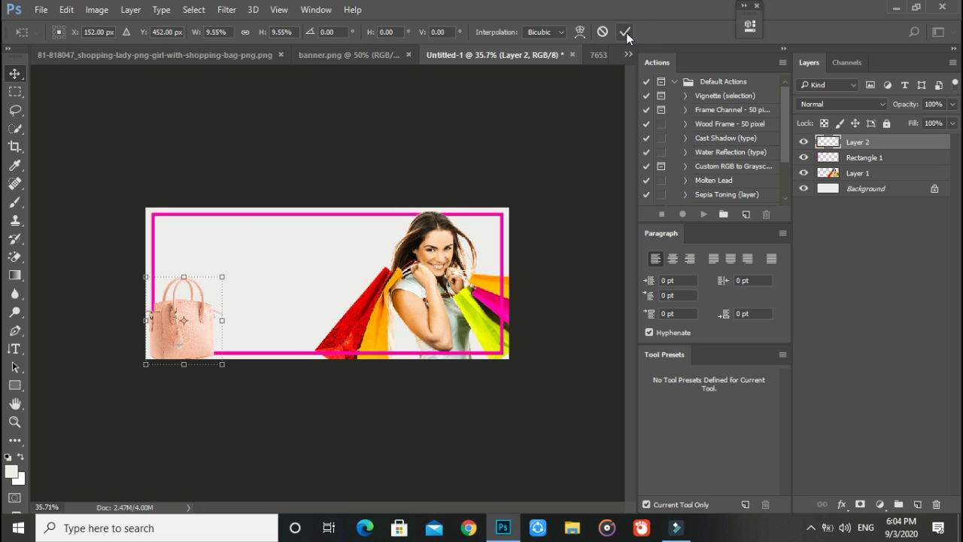
Close the 7653.jpg and shopping-lady tabs without saving changes
scroll(218, 344, up, 2)
scroll(217, 345, down, 2)
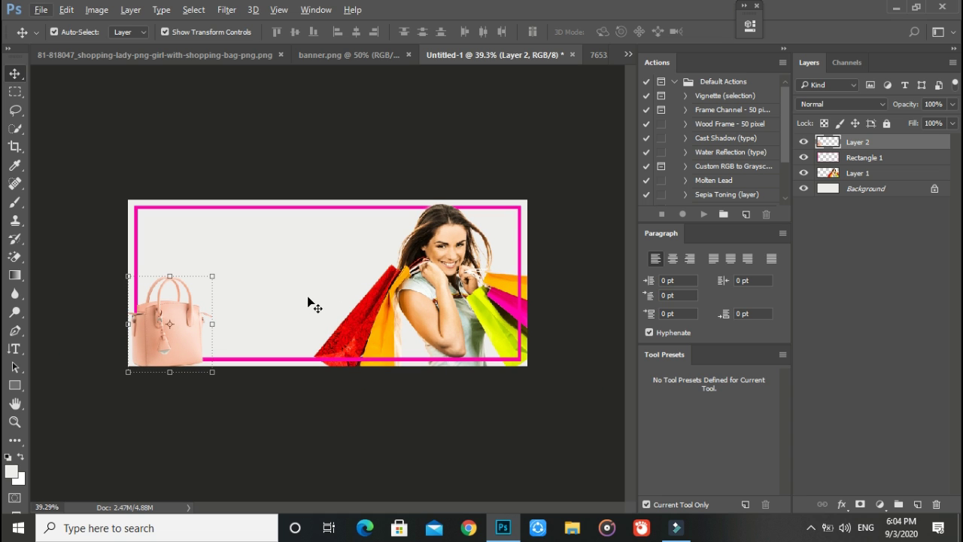
click(41, 9)
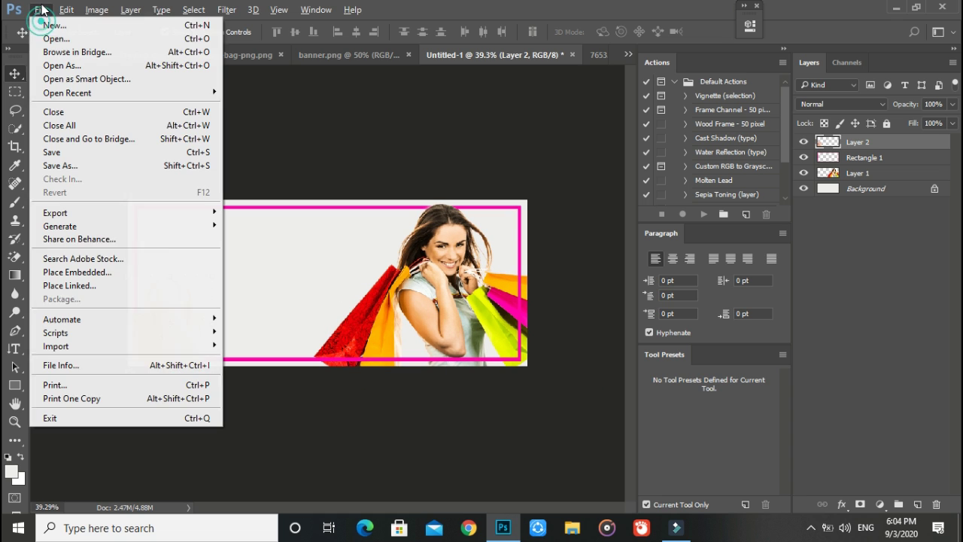
click(600, 54)
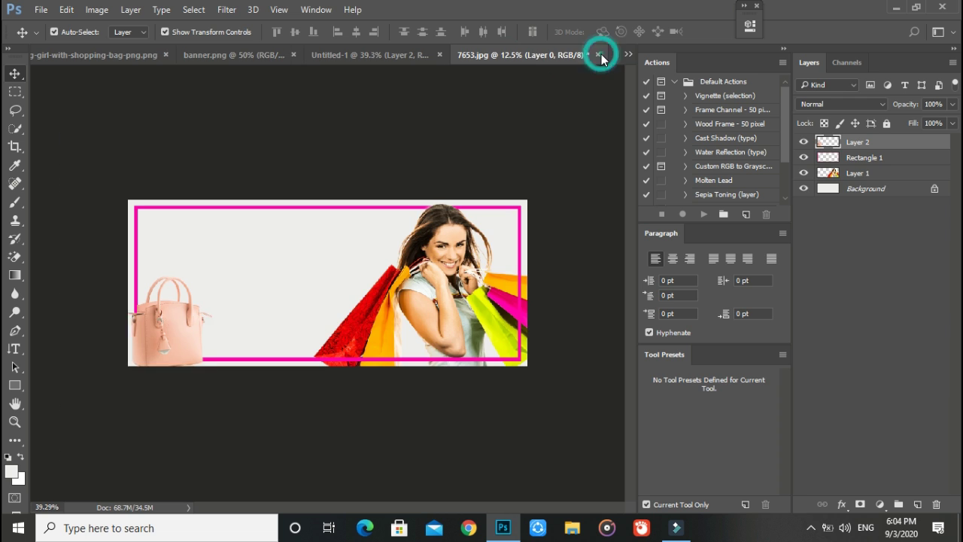
click(599, 54)
click(514, 201)
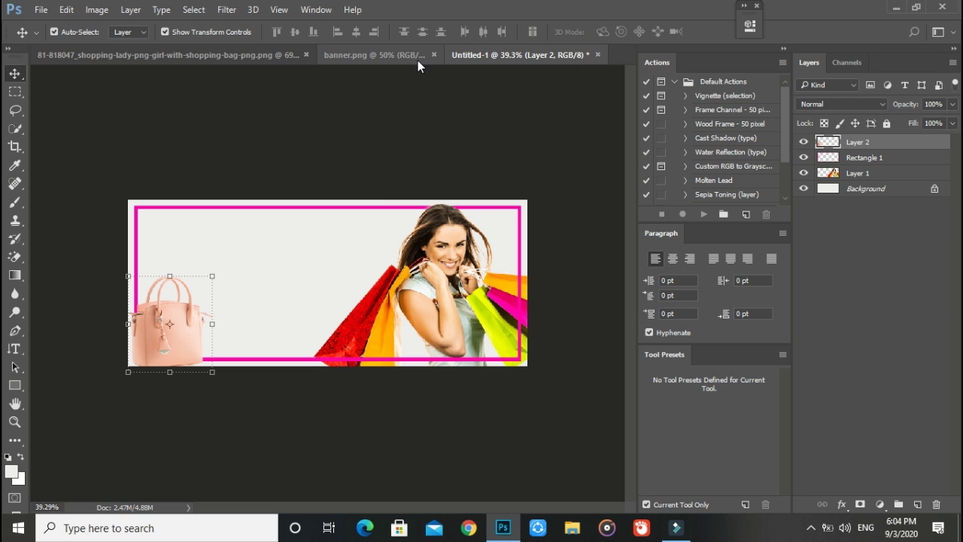
click(273, 57)
click(388, 56)
click(512, 201)
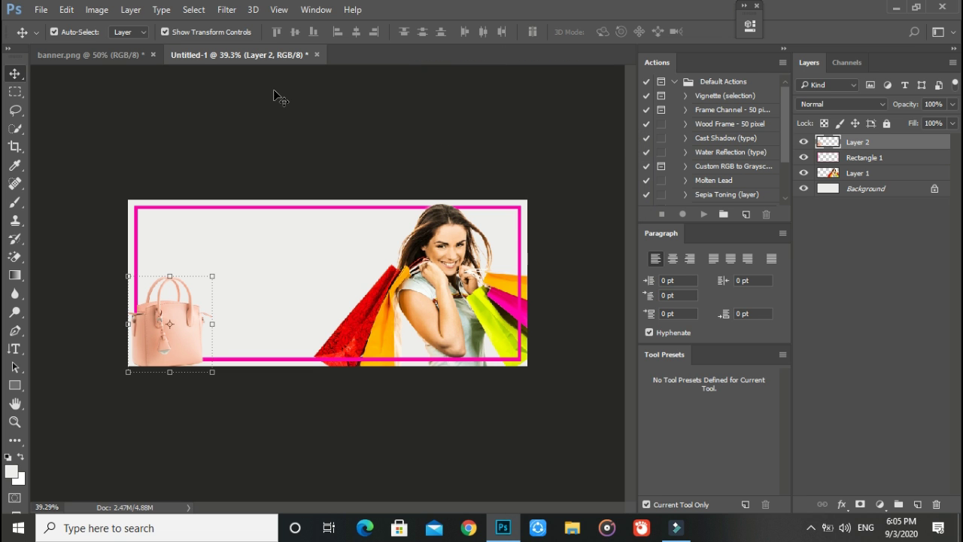
click(41, 9)
Open the shoe image 23172.jpg
click(45, 35)
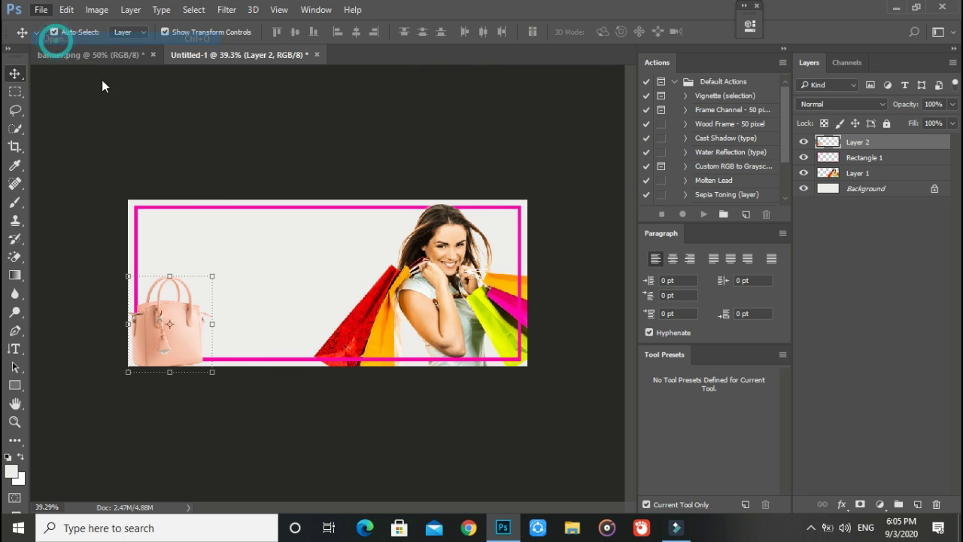
click(328, 128)
click(358, 315)
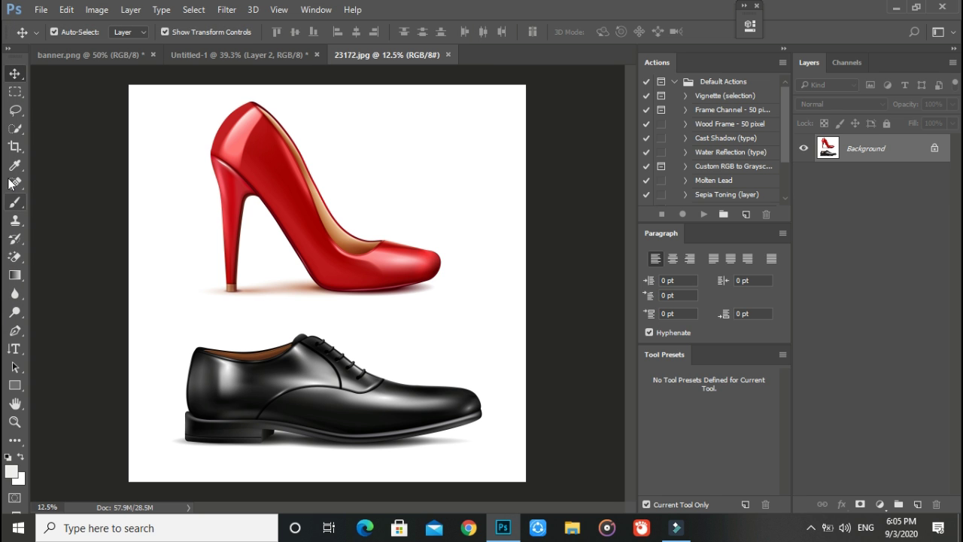
Crop the shoe image with a free ratio to keep only the red heel
click(15, 147)
mouse_move(333, 481)
mouse_down()
mouse_move(278, 416)
mouse_move(275, 483)
mouse_up()
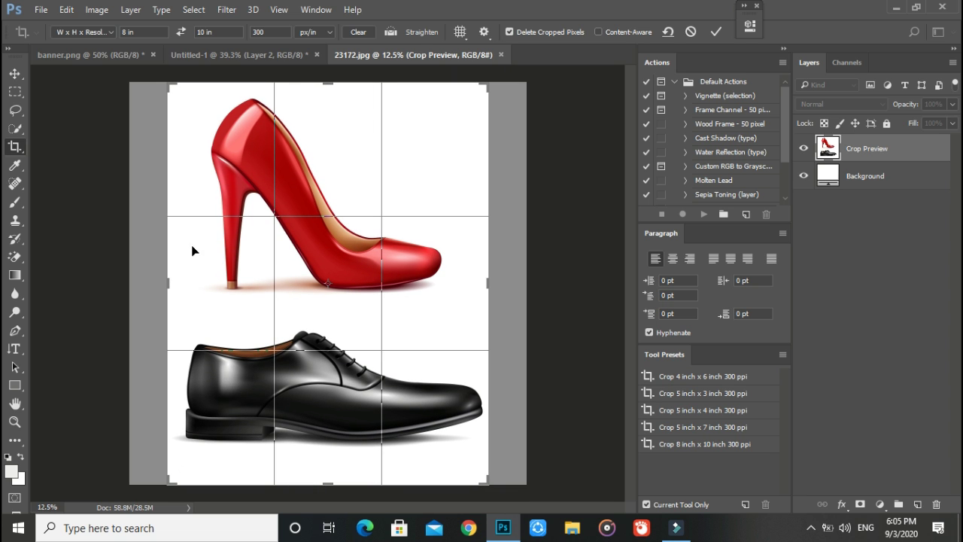
drag(491, 284, 509, 285)
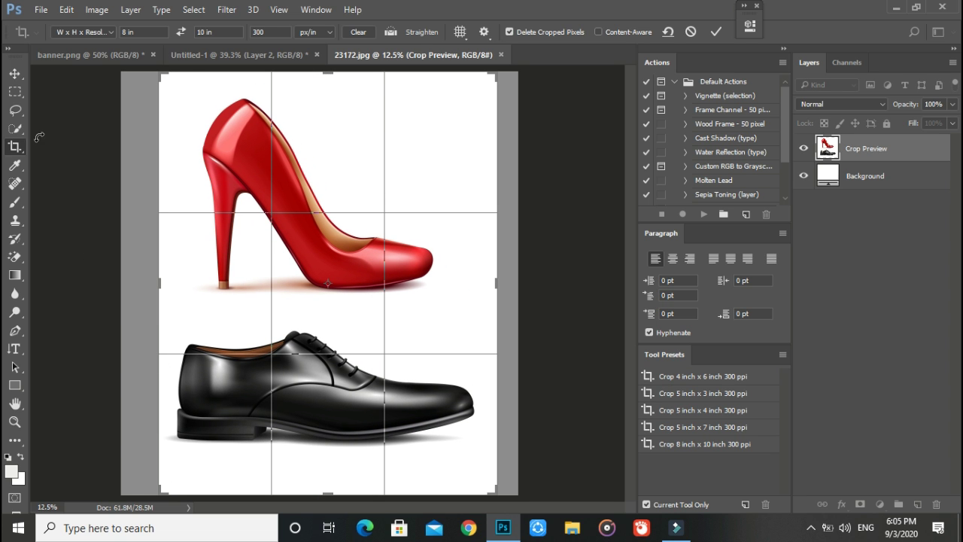
click(110, 33)
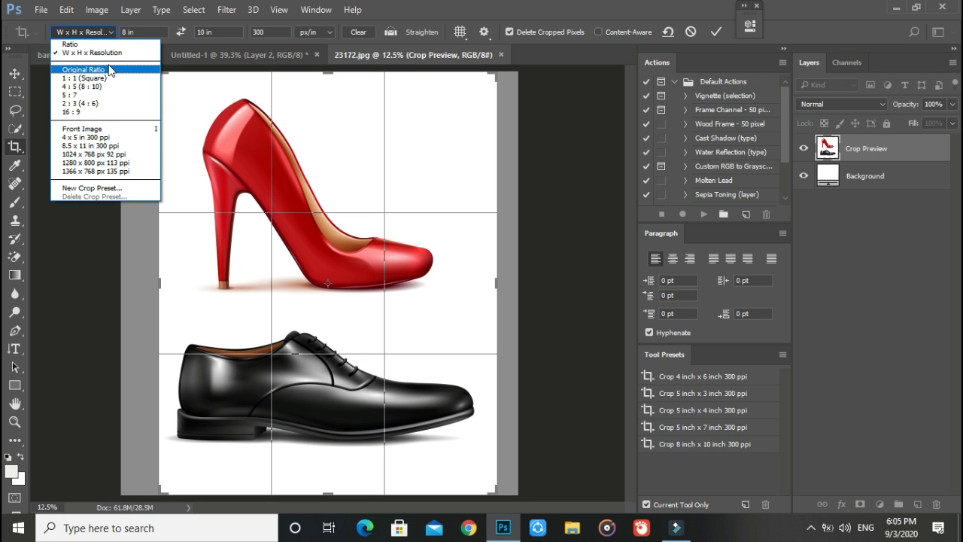
click(100, 43)
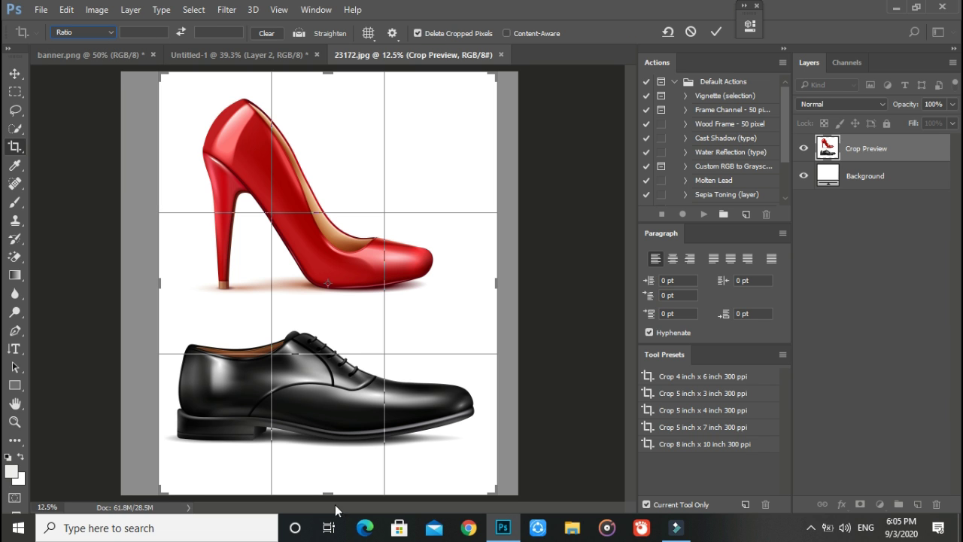
drag(336, 510, 324, 396)
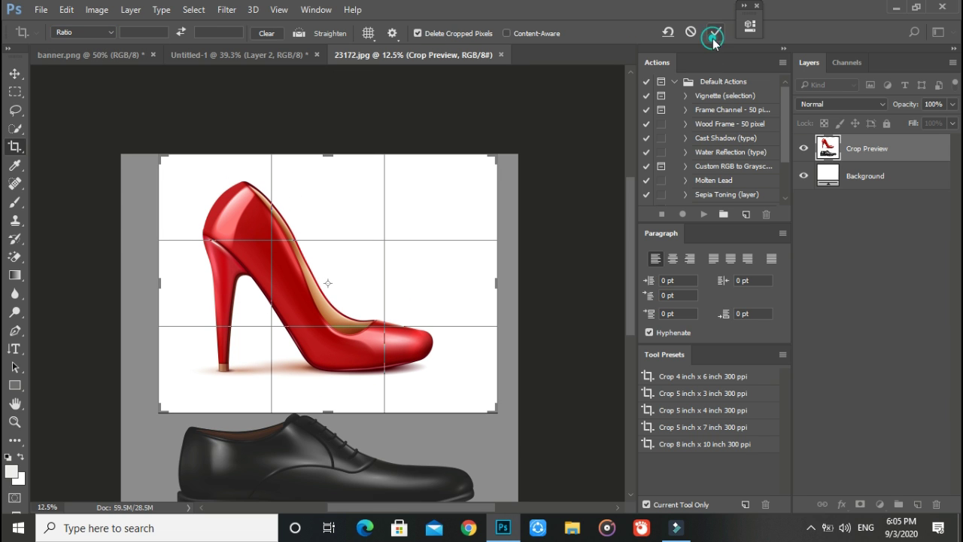
click(711, 36)
Magic-erase the white background around the heel and under its arch
click(14, 256)
click(326, 198)
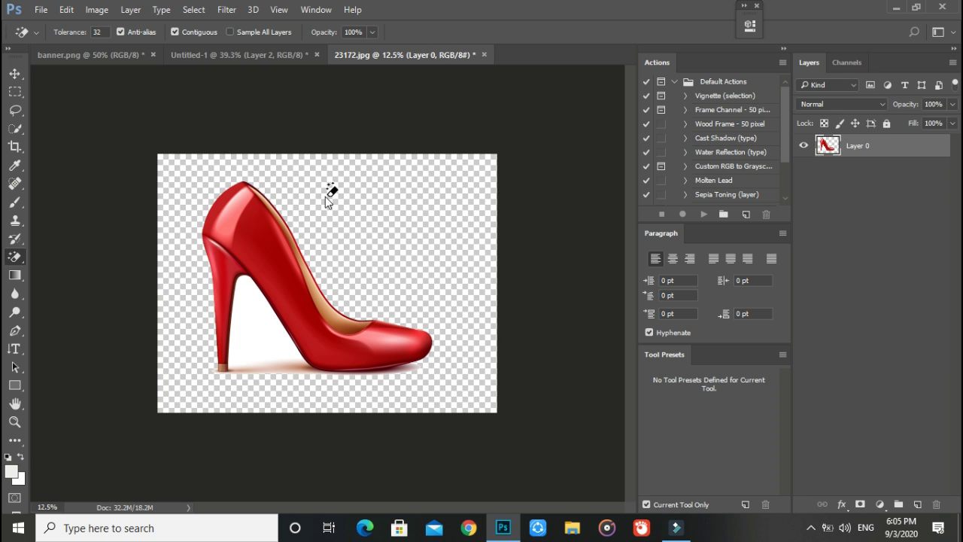
click(241, 325)
Drag the red heel into the banner and shrink it to about 5.6% beside the handbag
click(14, 73)
mouse_move(267, 243)
mouse_down()
mouse_move(276, 194)
mouse_move(260, 312)
mouse_up()
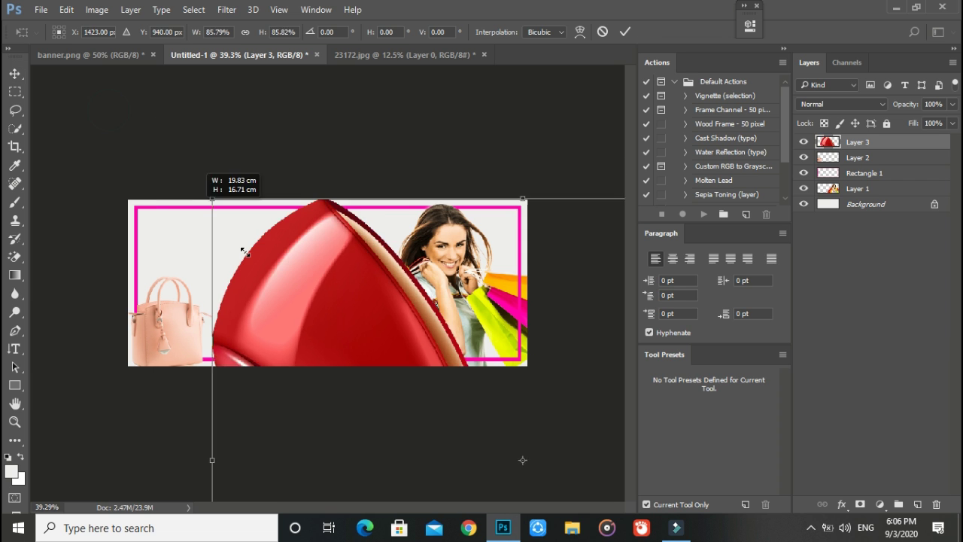
key(ctrl+t)
drag(469, 409, 166, 191)
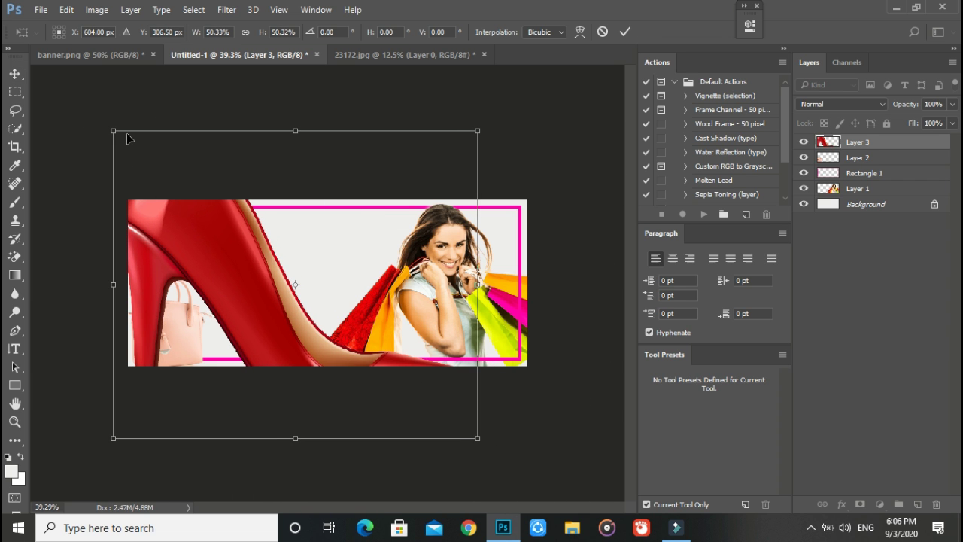
mouse_move(112, 132)
mouse_down()
mouse_move(274, 260)
mouse_move(211, 213)
mouse_move(270, 262)
mouse_move(230, 270)
mouse_move(266, 282)
mouse_up()
mouse_move(291, 314)
mouse_down()
mouse_move(248, 312)
mouse_move(243, 300)
mouse_move(256, 309)
mouse_move(234, 336)
mouse_move(228, 318)
mouse_up()
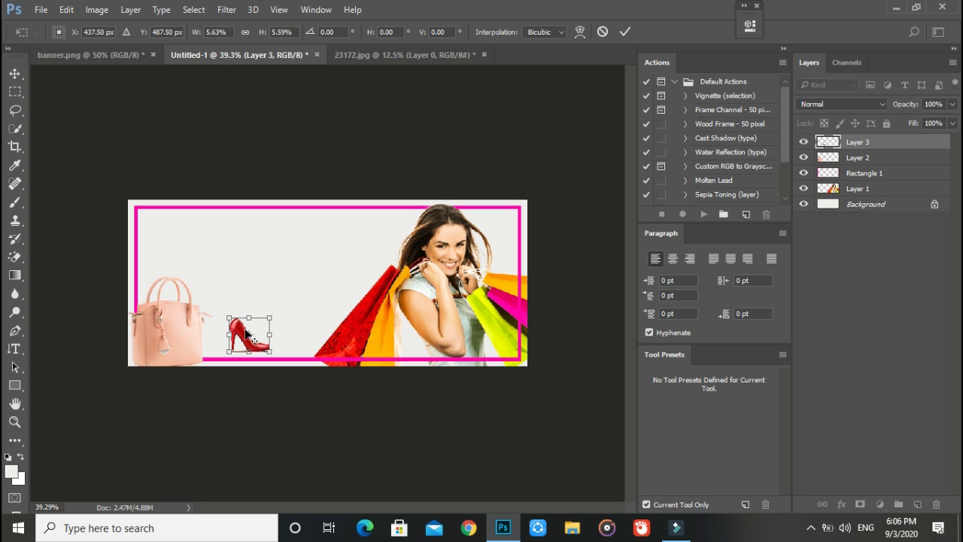
click(625, 32)
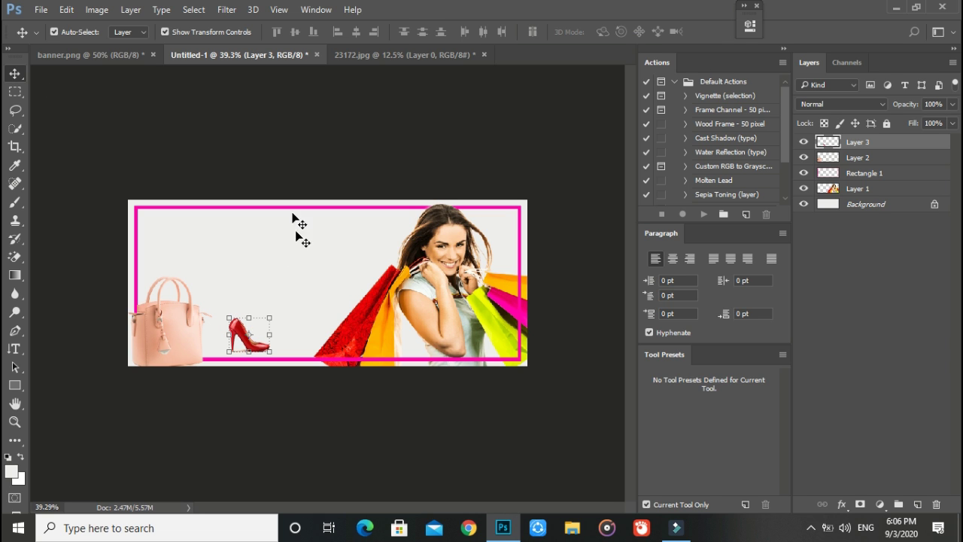
Nudge the heel slightly left, close 23172.jpg without saving, and view banner.png
click(113, 54)
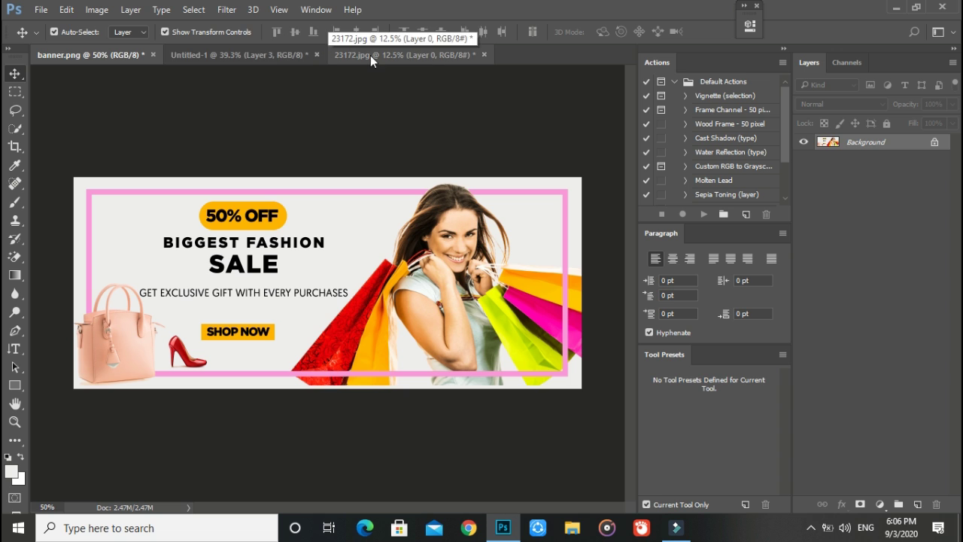
click(272, 56)
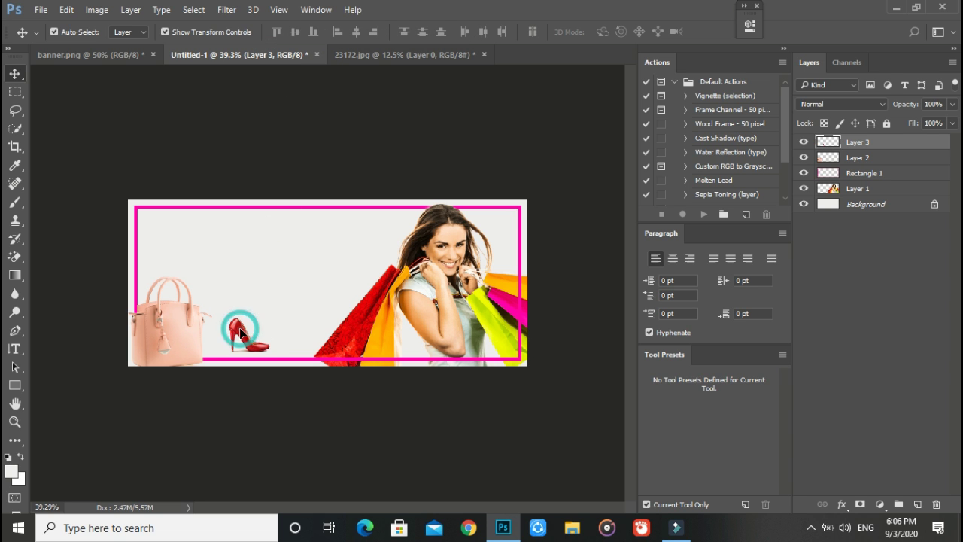
drag(239, 327, 230, 329)
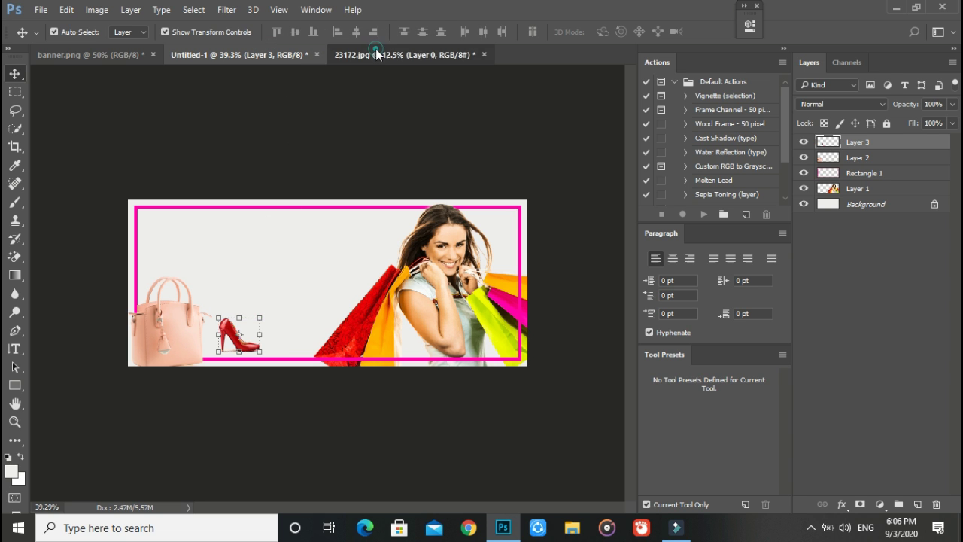
click(399, 55)
click(483, 54)
click(501, 205)
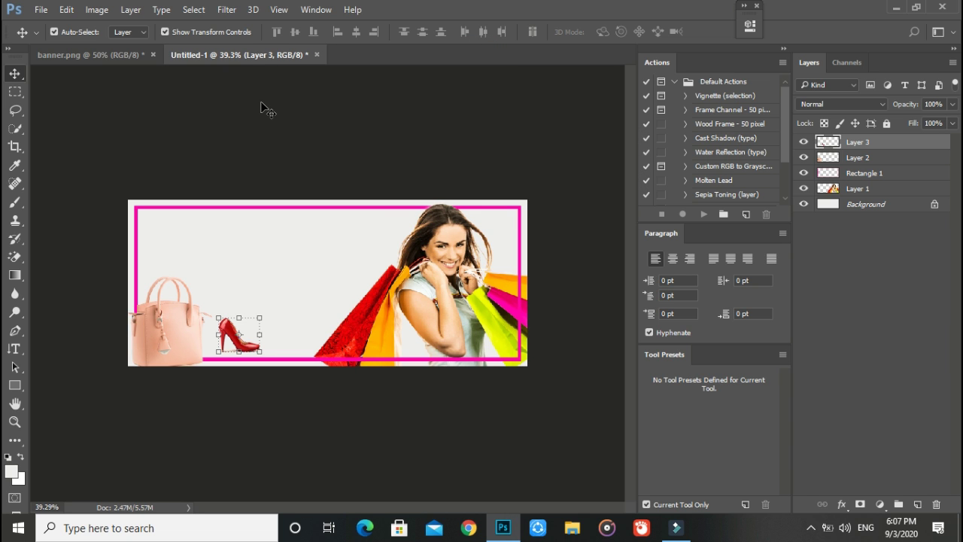
click(128, 55)
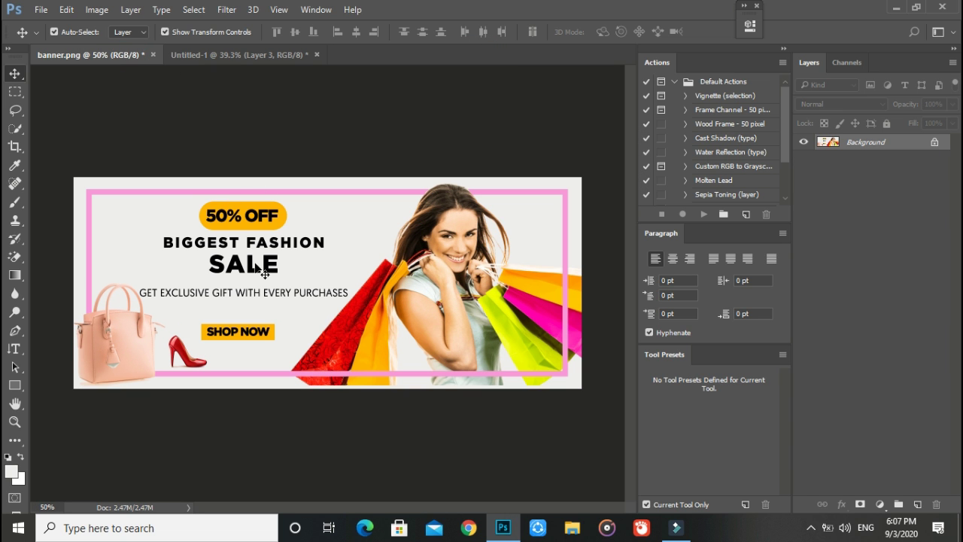
Add a new empty layer above the heel and pick the Horizontal Type tool
click(231, 53)
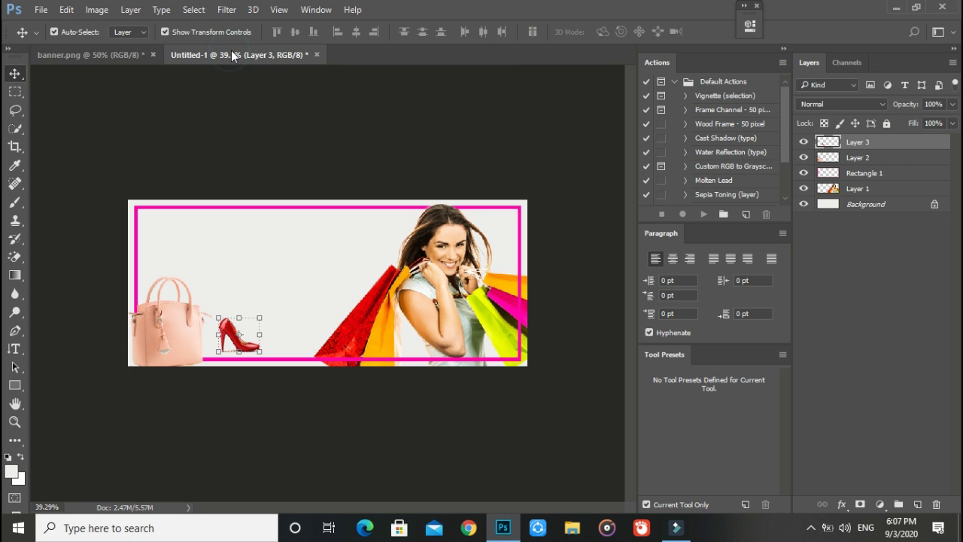
click(14, 348)
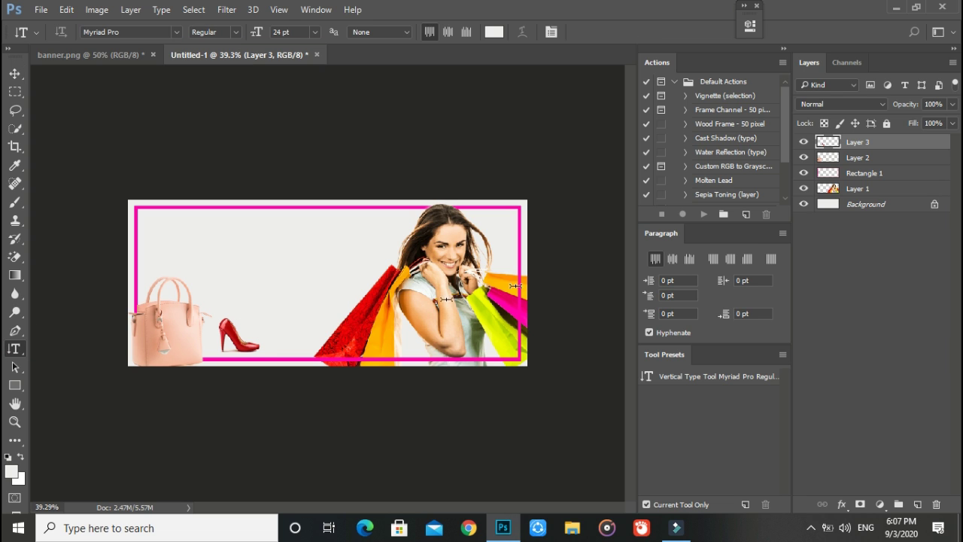
click(917, 504)
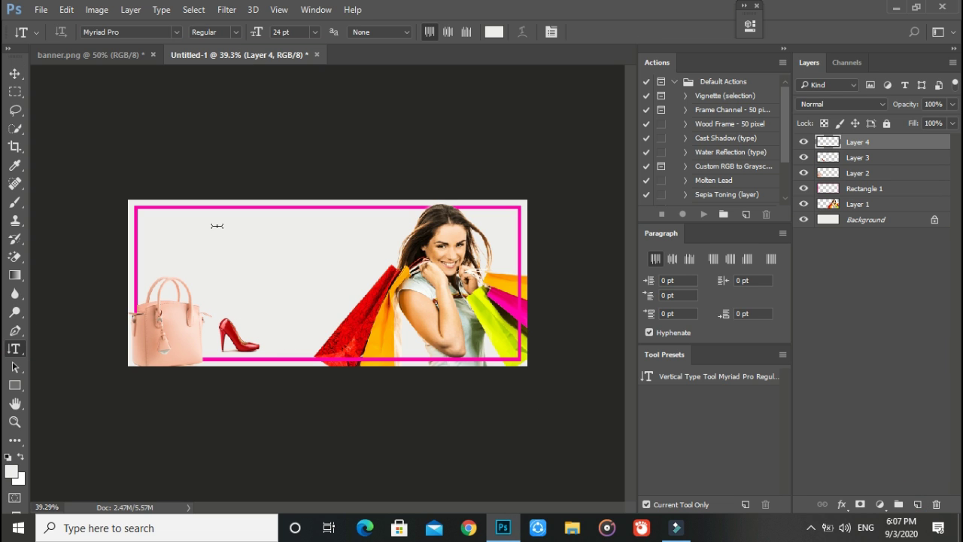
right_click(14, 350)
click(68, 342)
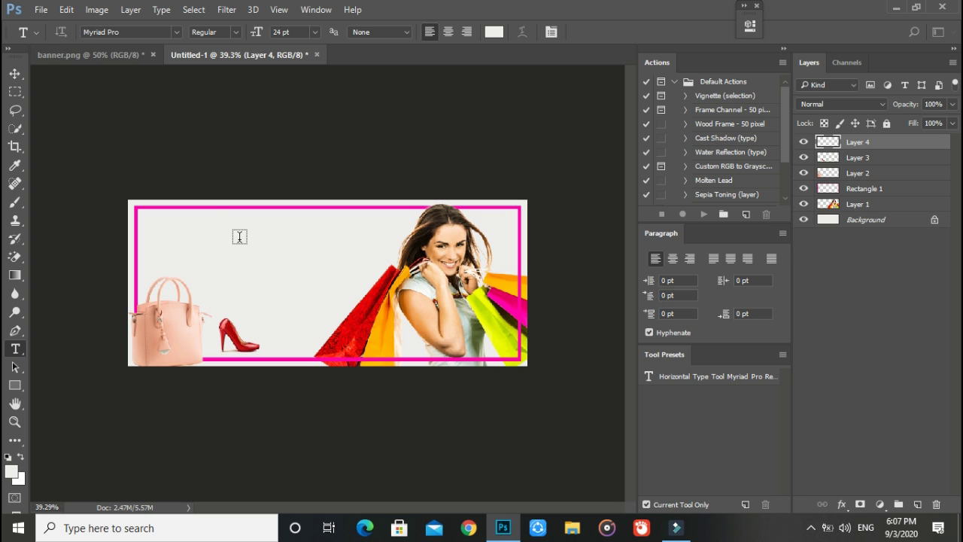
click(91, 55)
click(246, 57)
Set the text colour to black #000000 and type '50% OFF' in capitals near the banner's top
click(493, 33)
text(000000)
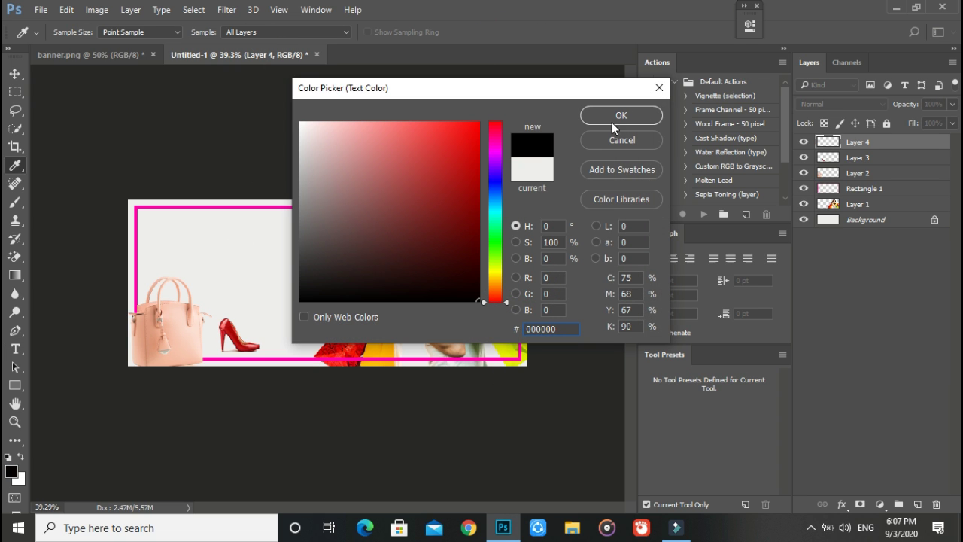
click(621, 115)
click(254, 231)
text(50)
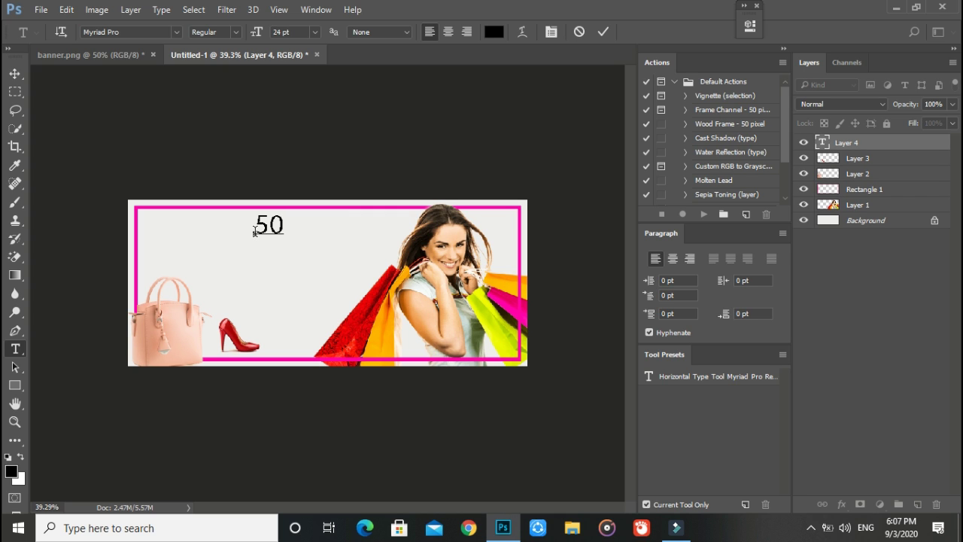
text(% Off)
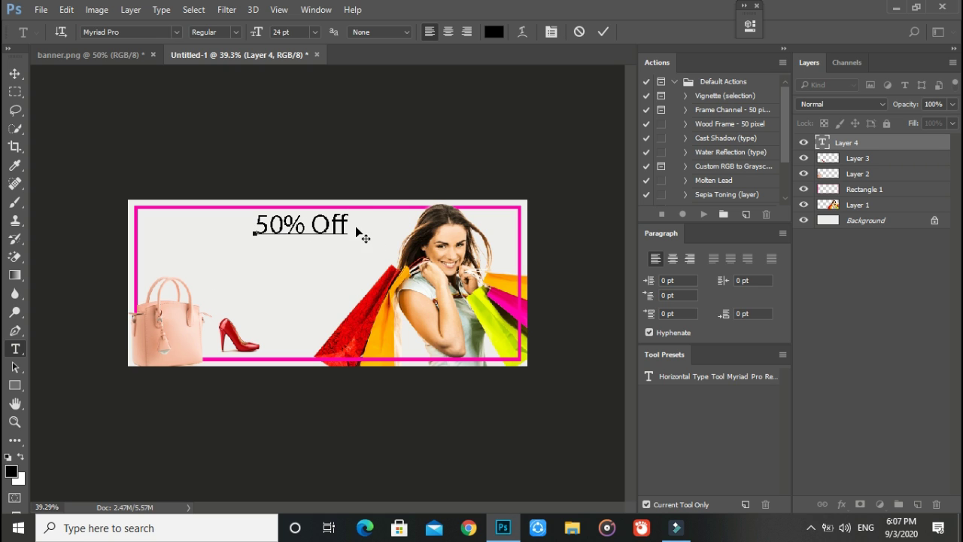
drag(348, 224, 337, 225)
key(Right)
key(ctrl+a)
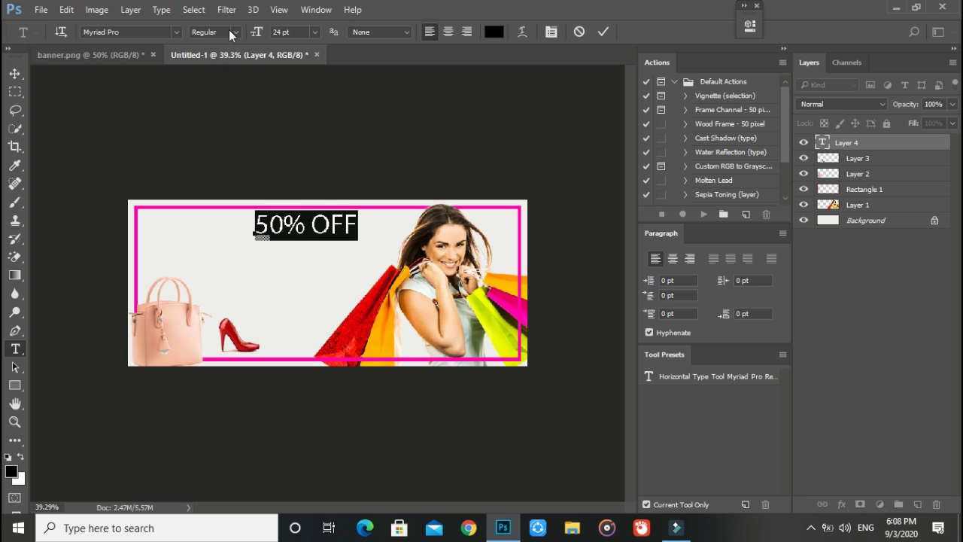
Open the Character panel and browse the font family list and its class filters
click(154, 31)
text(g)
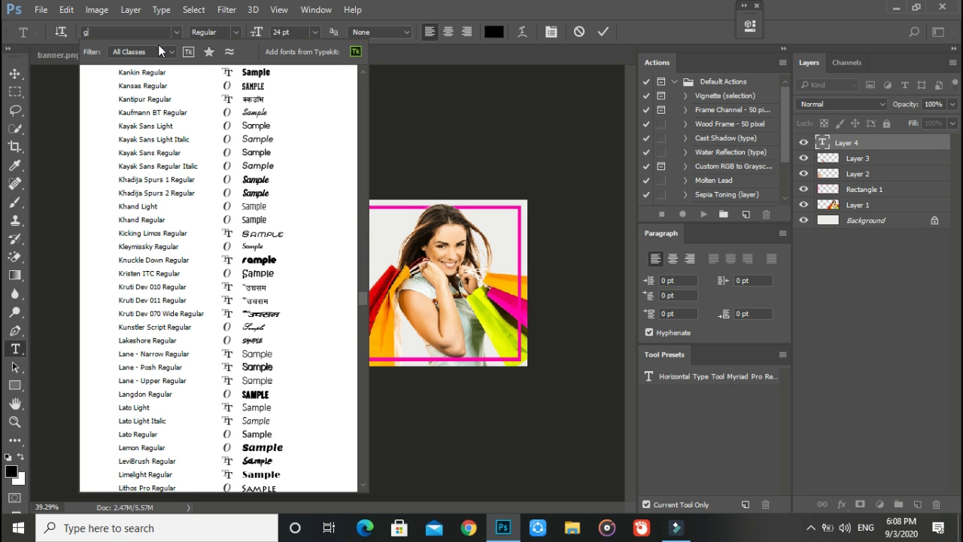
key(Escape)
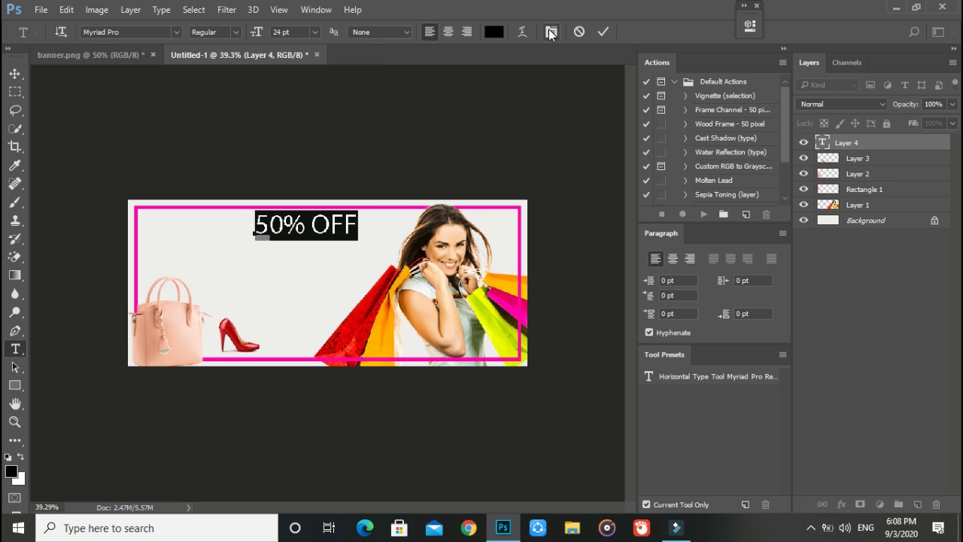
click(550, 33)
click(717, 183)
scroll(720, 150, up, 2)
scroll(719, 147, up, 5)
scroll(720, 143, up, 4)
scroll(903, 346, up, 3)
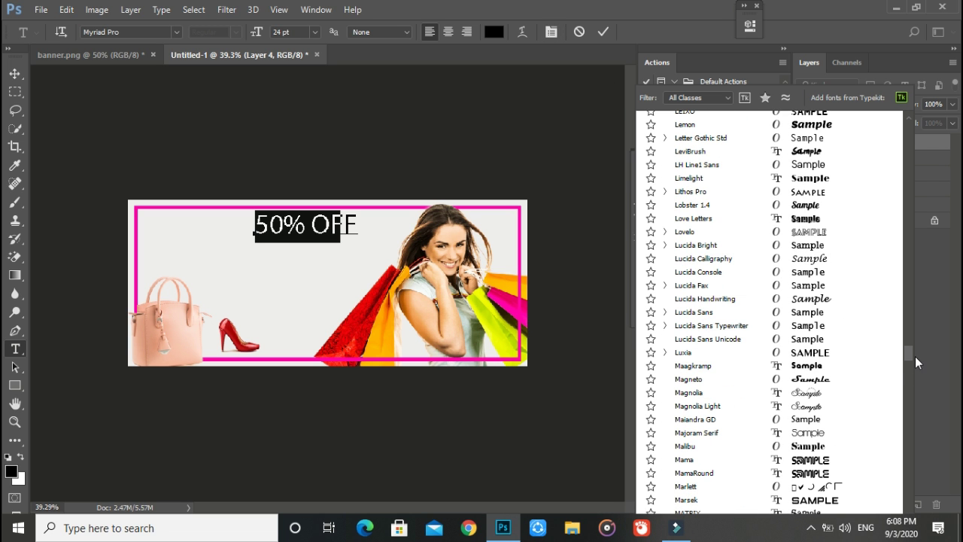
scroll(899, 188, up, 12)
scroll(902, 162, up, 15)
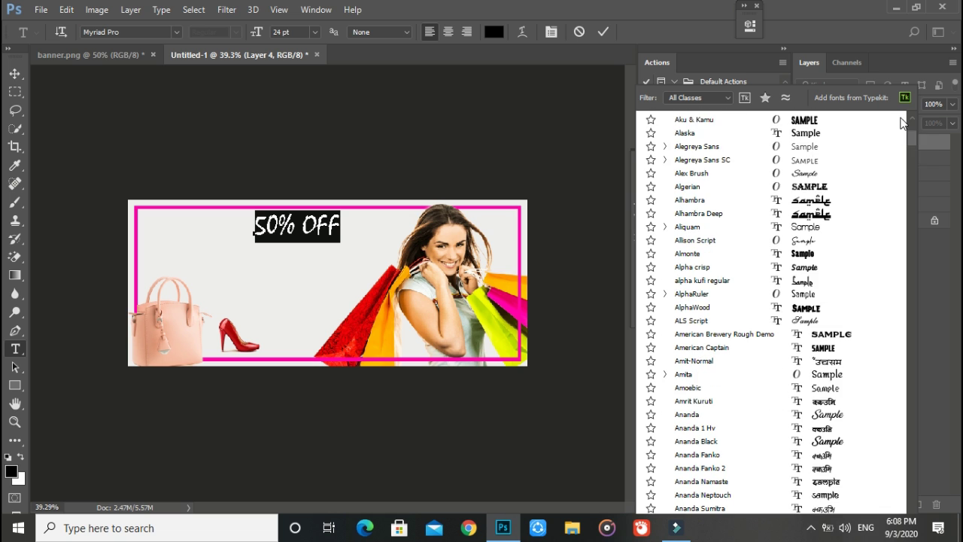
scroll(879, 120, up, 1)
scroll(855, 134, up, 2)
scroll(855, 134, up, 5)
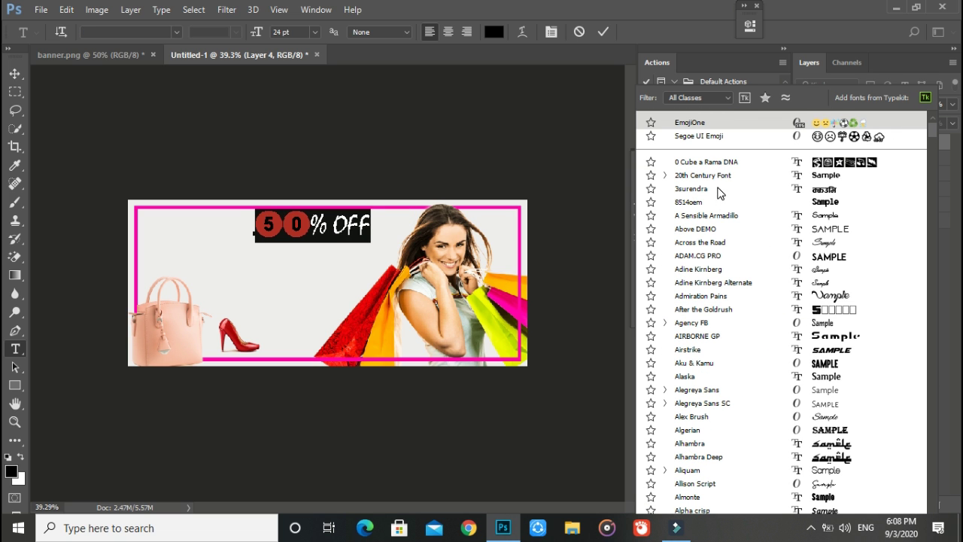
click(691, 97)
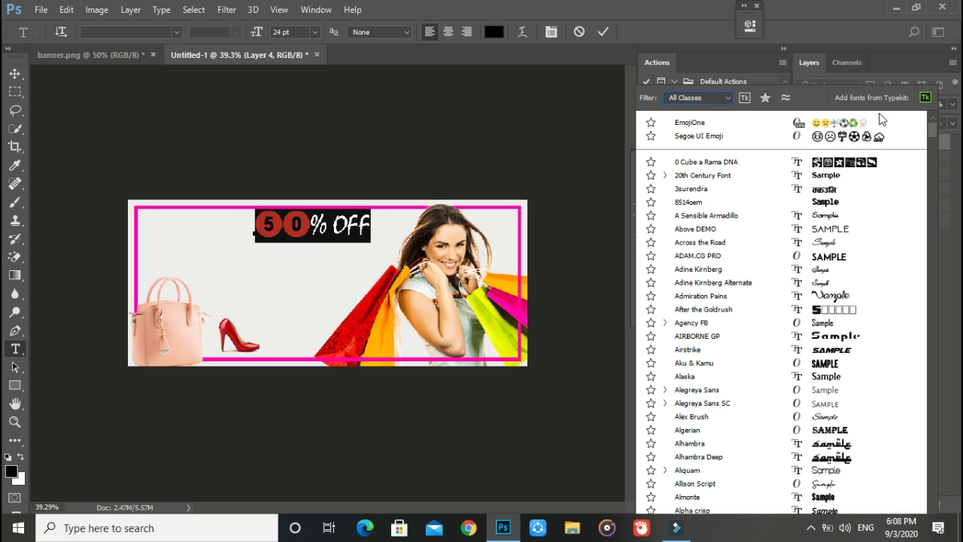
click(716, 69)
Search the font family list for 'Gotham', previewing the text in Gotham Medium
click(681, 182)
click(669, 182)
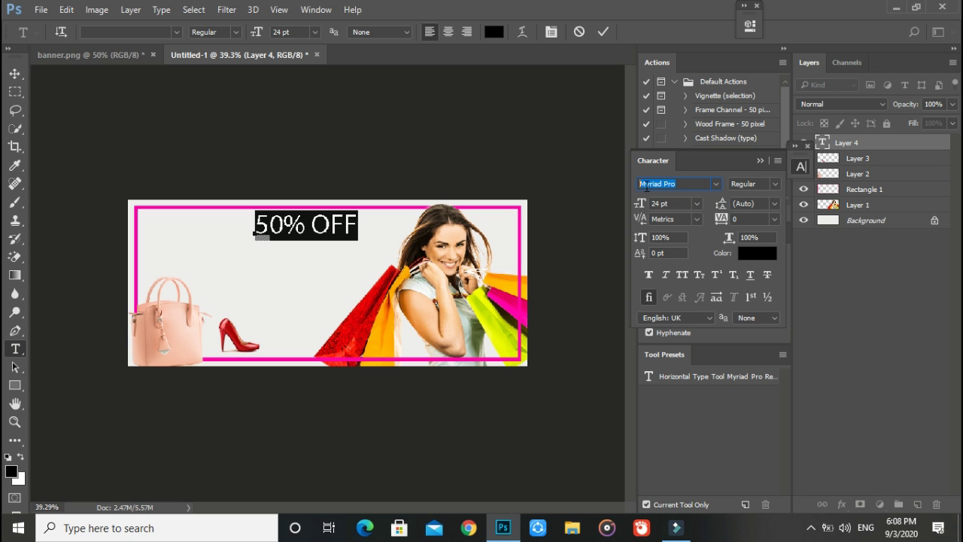
text(Gotham)
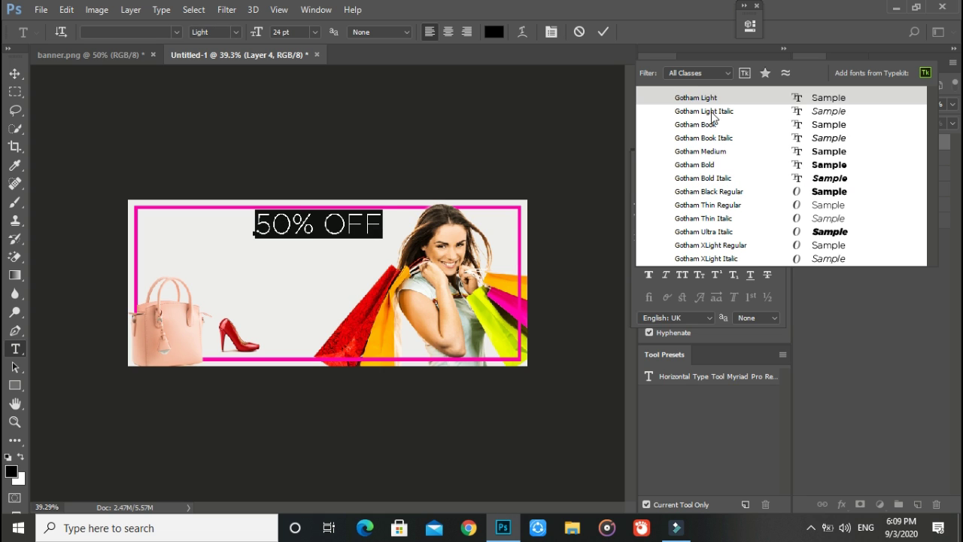
Apply Gotham Medium, 17 pt, kerning 0 and tracking -100 to '50% OFF', then nudge it into place
click(720, 153)
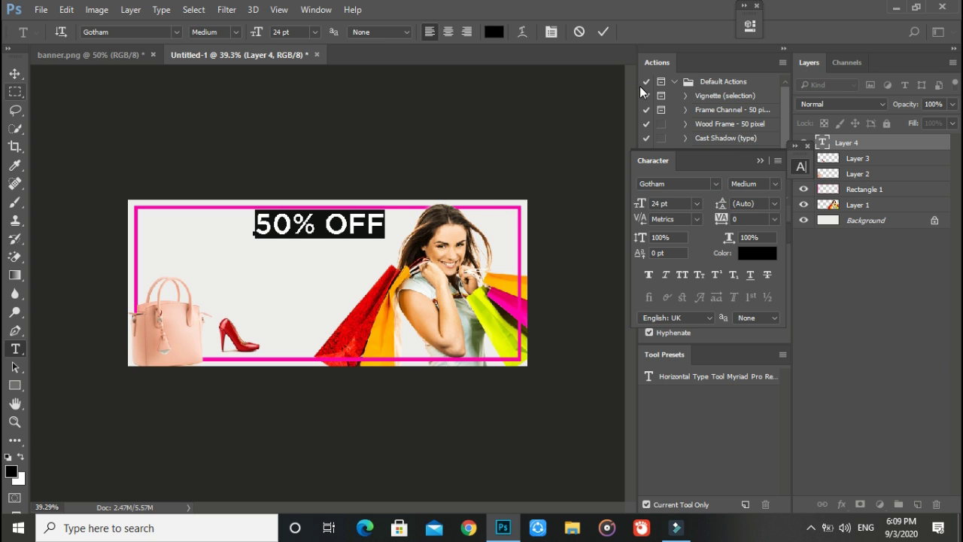
click(680, 219)
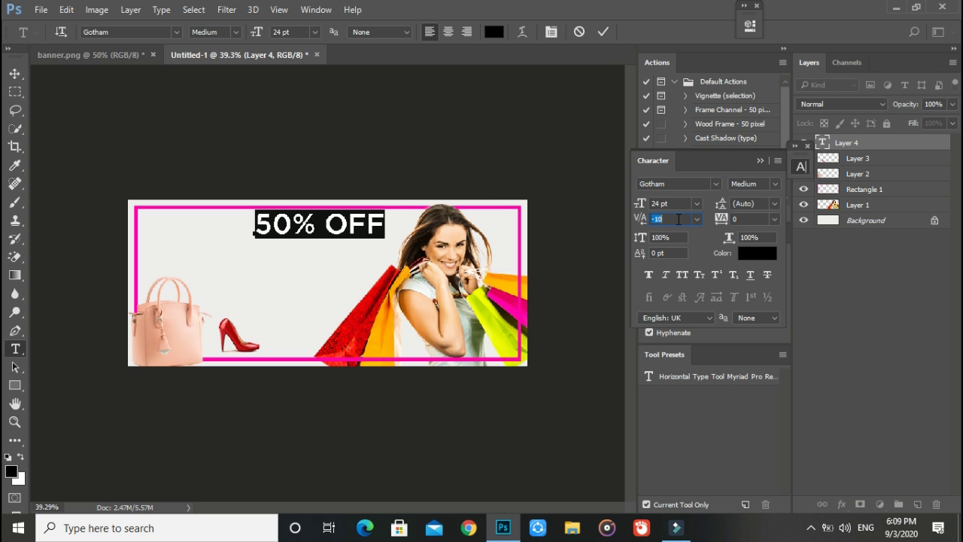
key(Down)
key(Down)
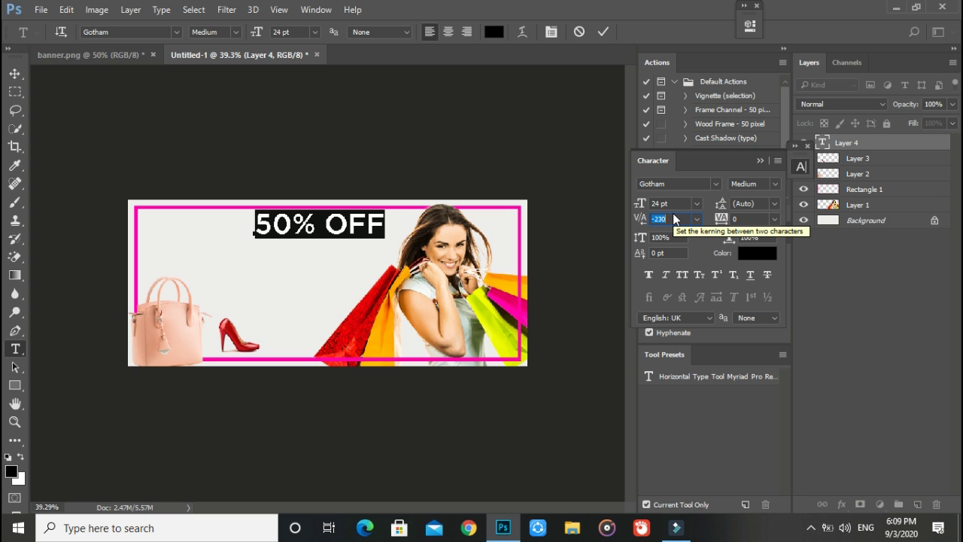
click(749, 218)
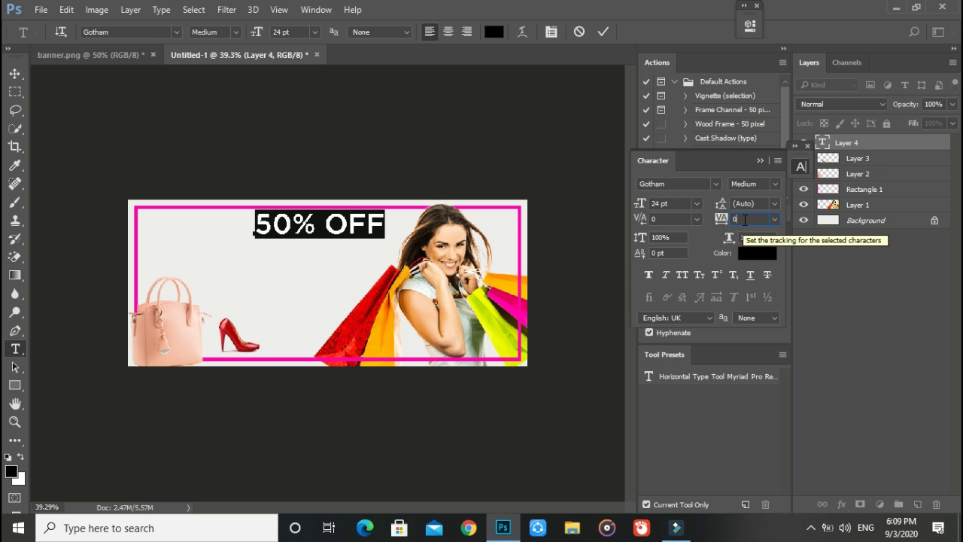
key(shift+Down)
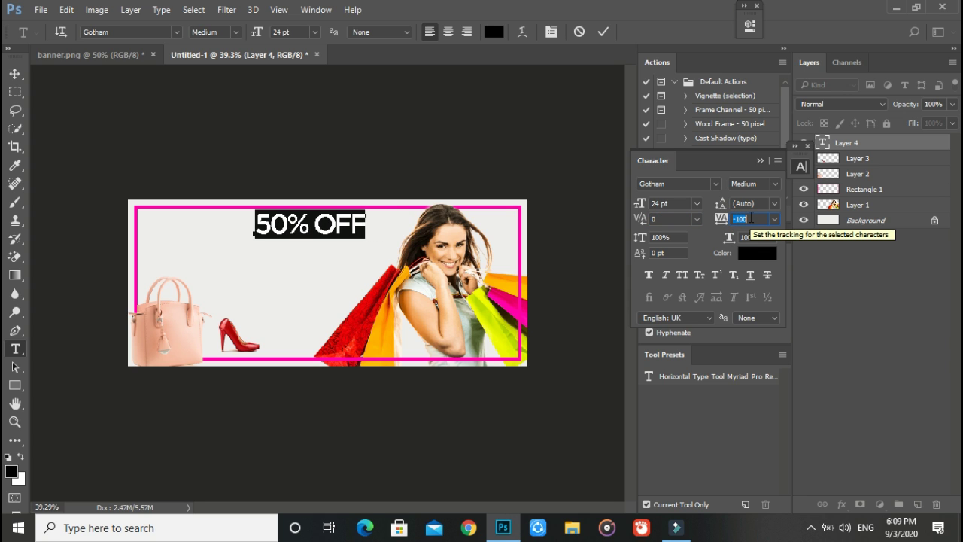
click(673, 204)
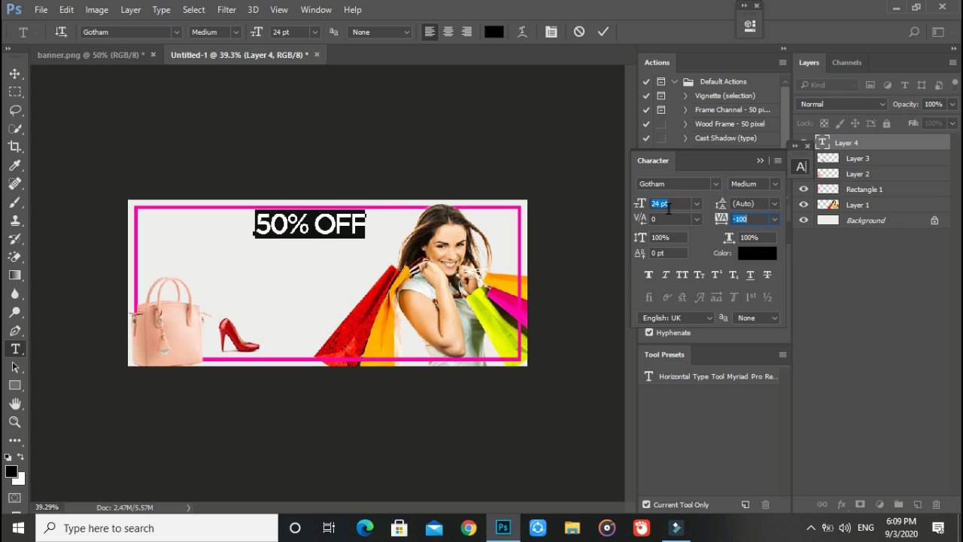
key(Down)
key(Down)
key(Down)
key(Down)
key(Down)
key(Down)
key(Down)
click(603, 33)
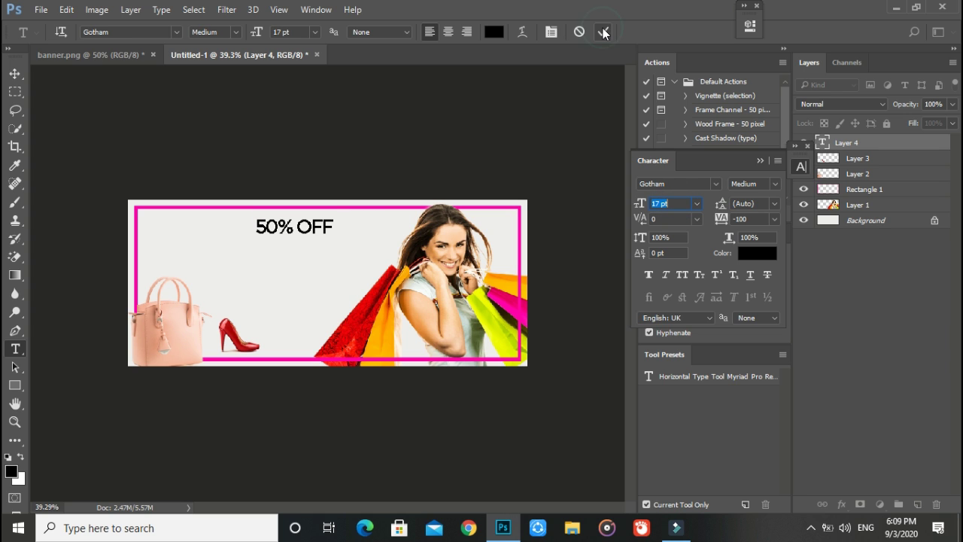
click(20, 73)
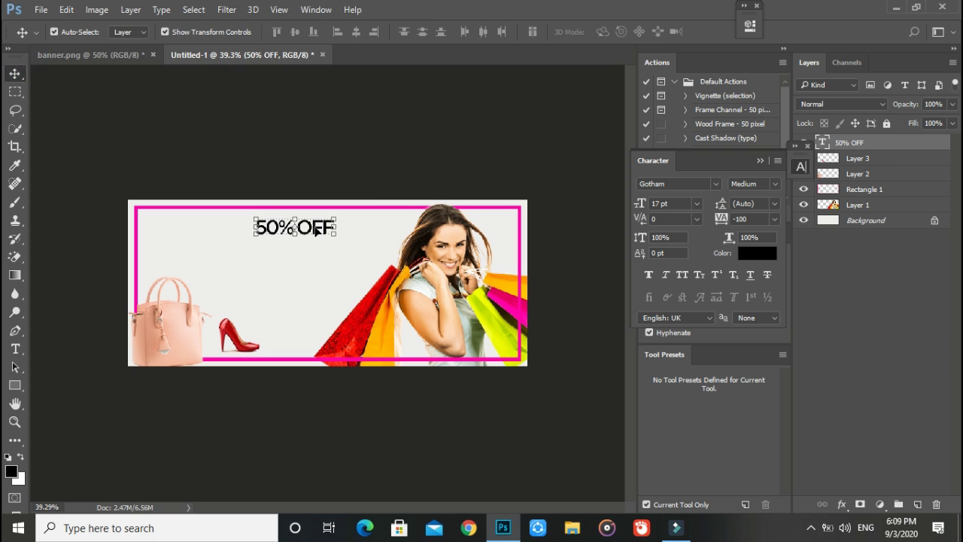
drag(301, 226, 302, 226)
Choose the Rounded Rectangle tool with an orange #ff9800 fill sampled from the shopping bags
click(918, 504)
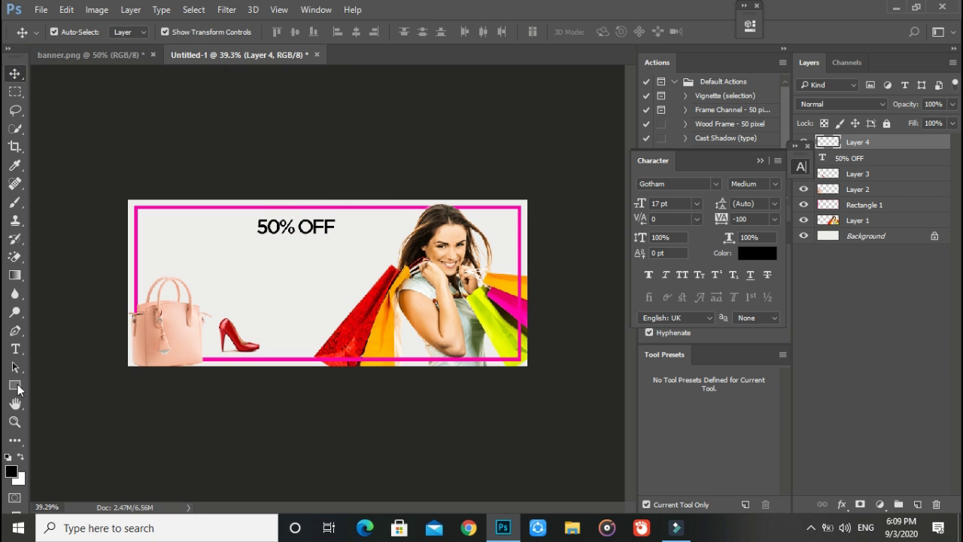
click(14, 384)
click(64, 409)
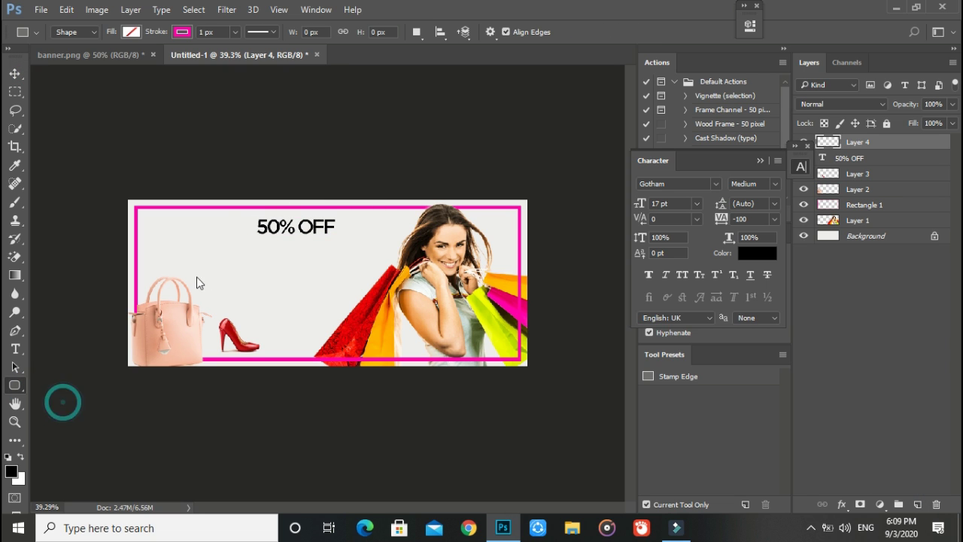
click(179, 33)
click(133, 32)
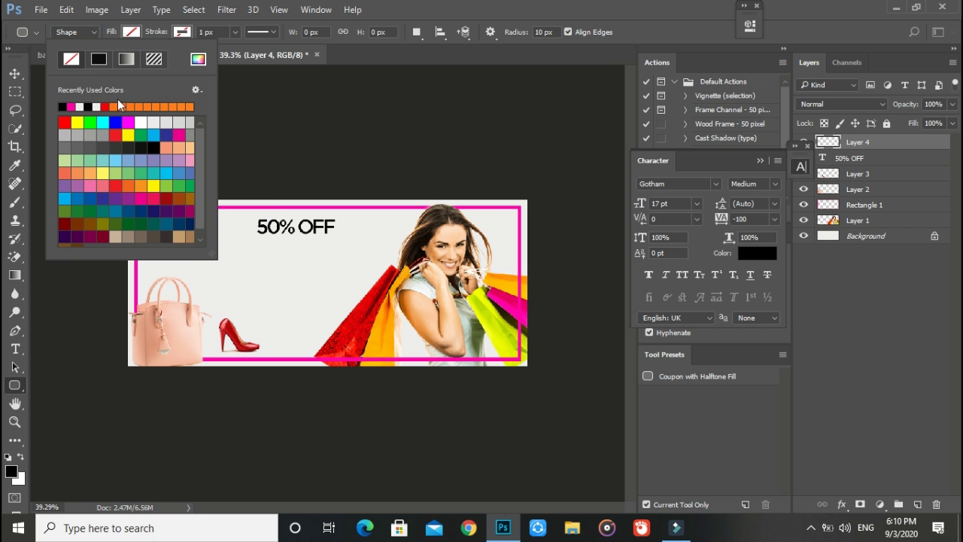
click(387, 320)
click(525, 266)
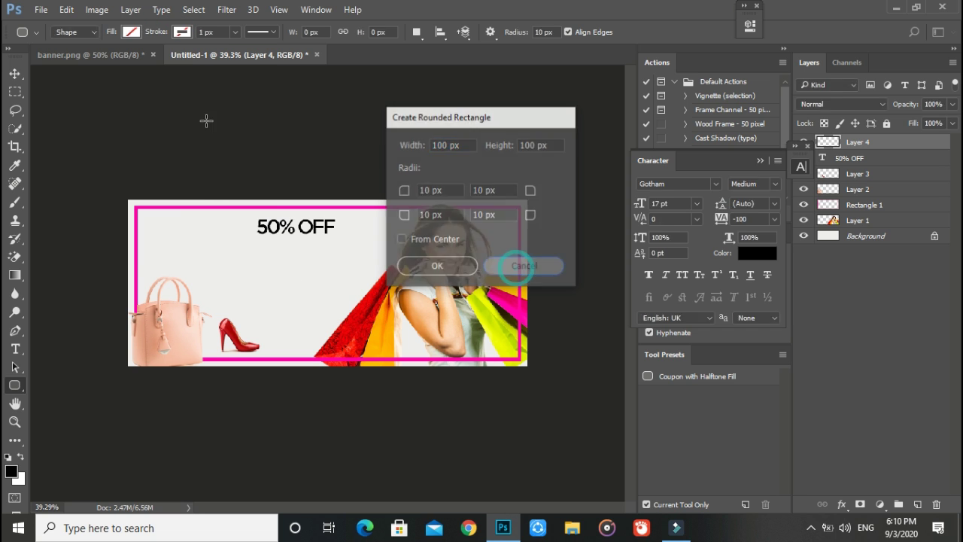
click(131, 32)
click(198, 59)
drag(391, 87, 656, 70)
click(391, 340)
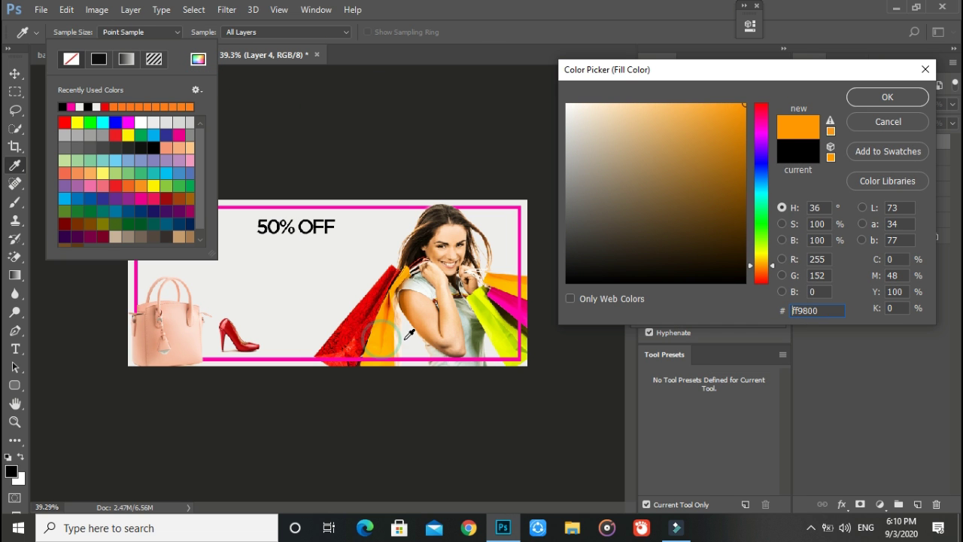
click(854, 101)
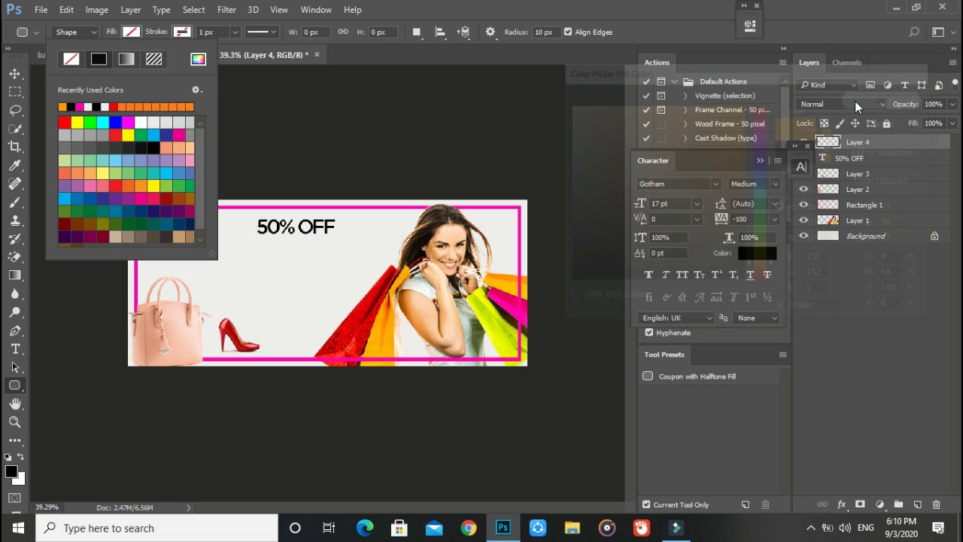
click(339, 150)
Draw a 324 × 90 px pill over the 50% OFF text with 45 px corner radii
scroll(266, 249, up, 3)
drag(233, 174, 423, 226)
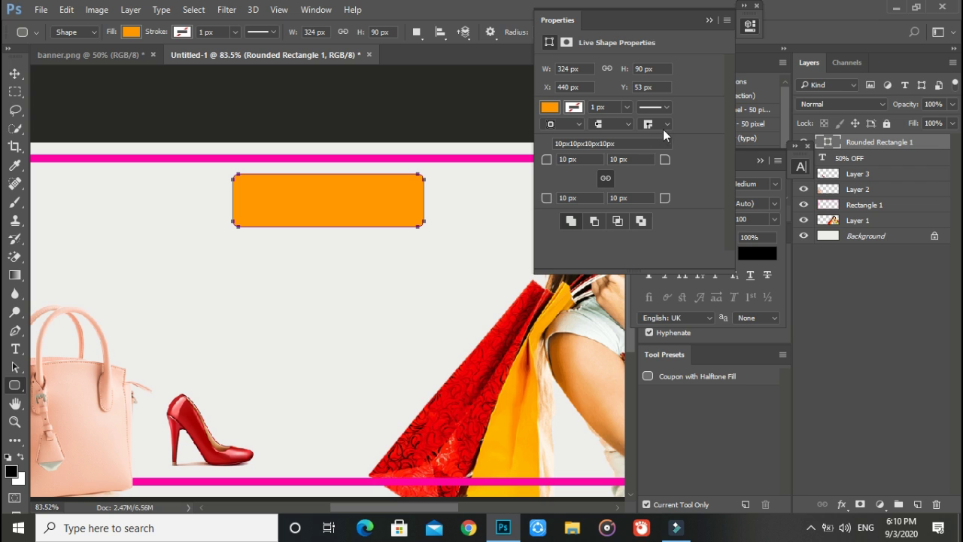
click(569, 158)
text(45)
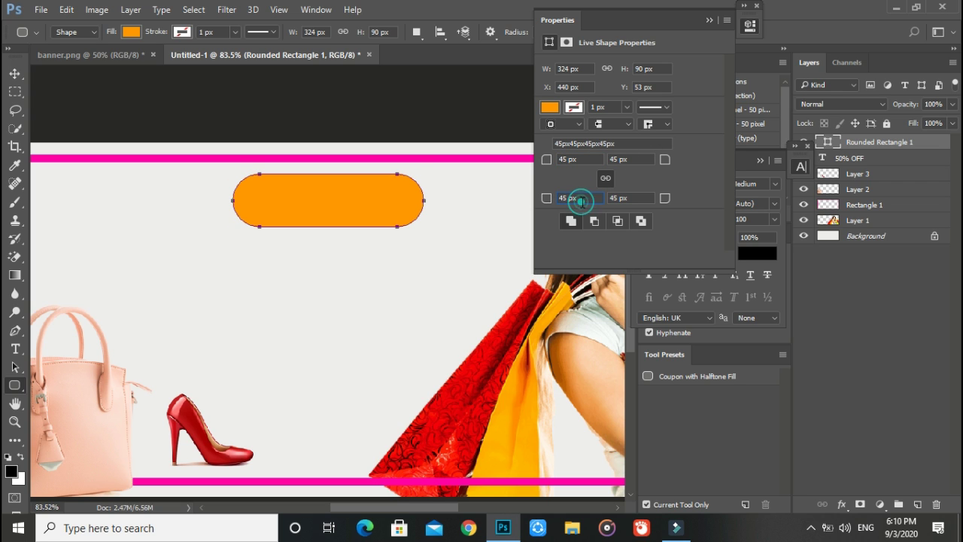
click(545, 200)
text(0)
click(567, 159)
click(711, 19)
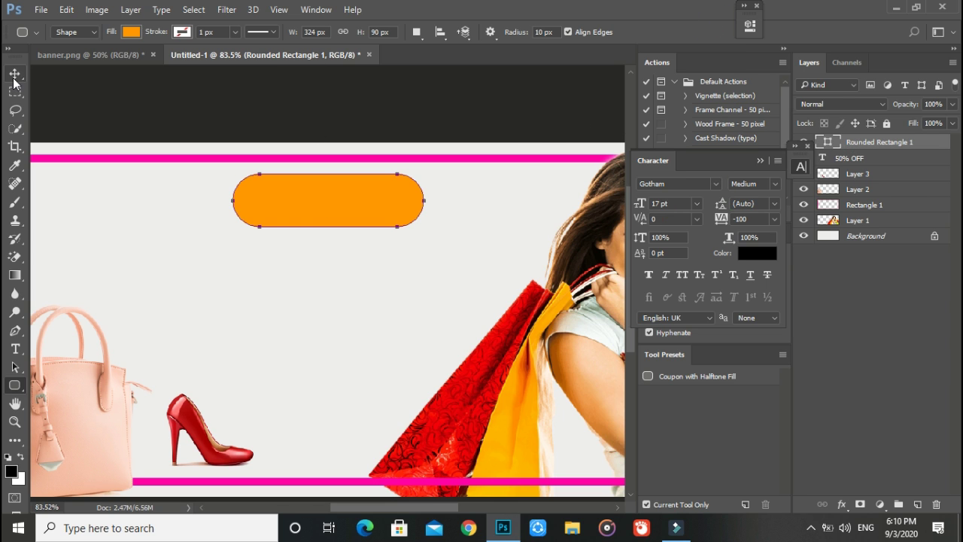
Stack the 50% OFF text layer above the orange pill and position it on the pill
click(16, 73)
click(805, 148)
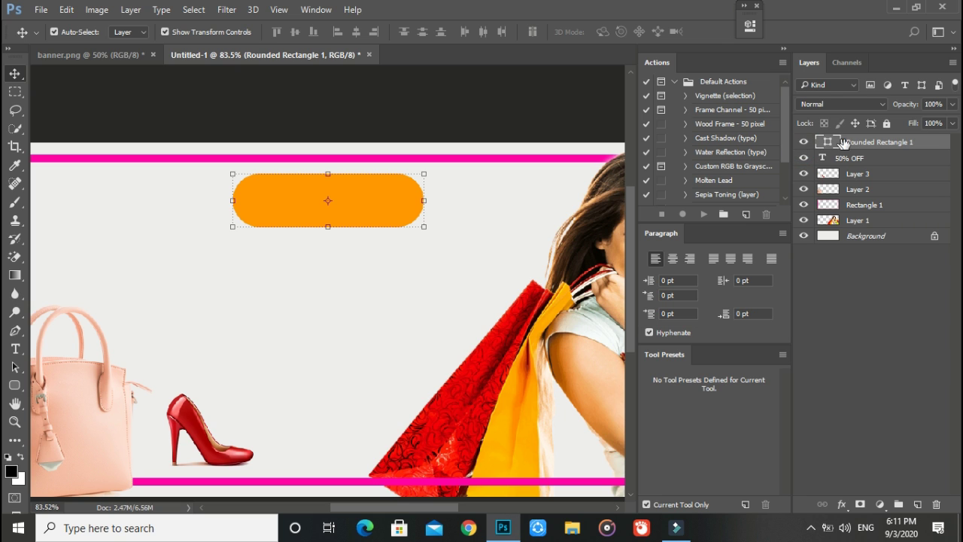
drag(848, 161, 848, 143)
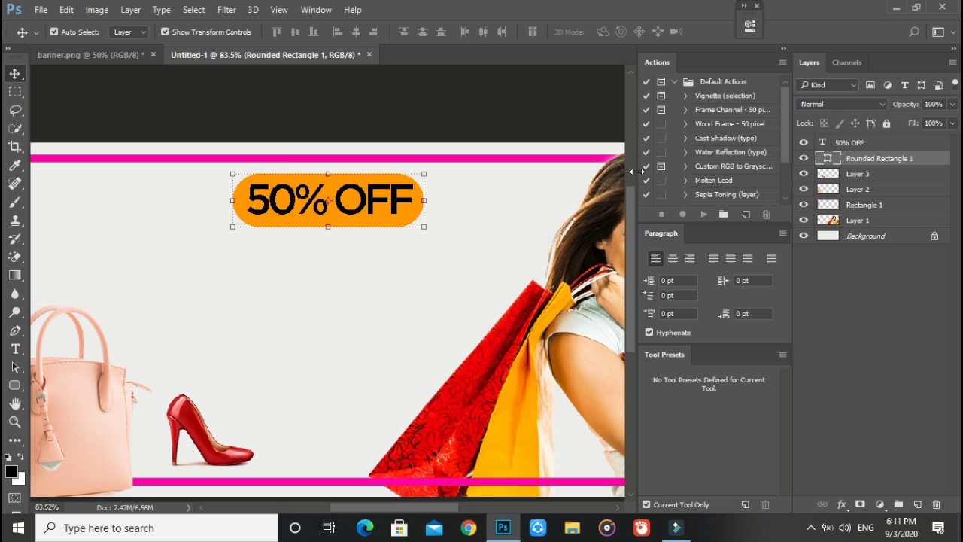
click(15, 348)
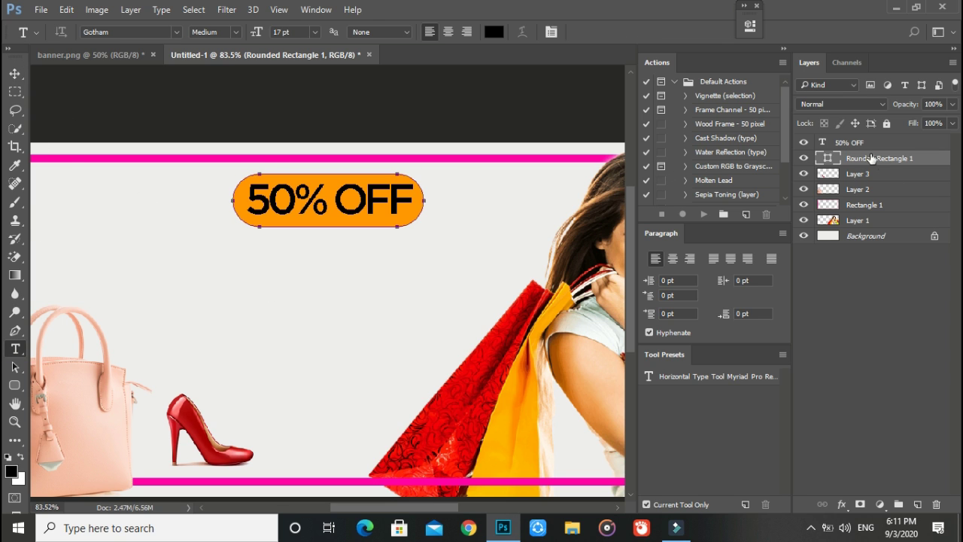
click(854, 142)
click(15, 73)
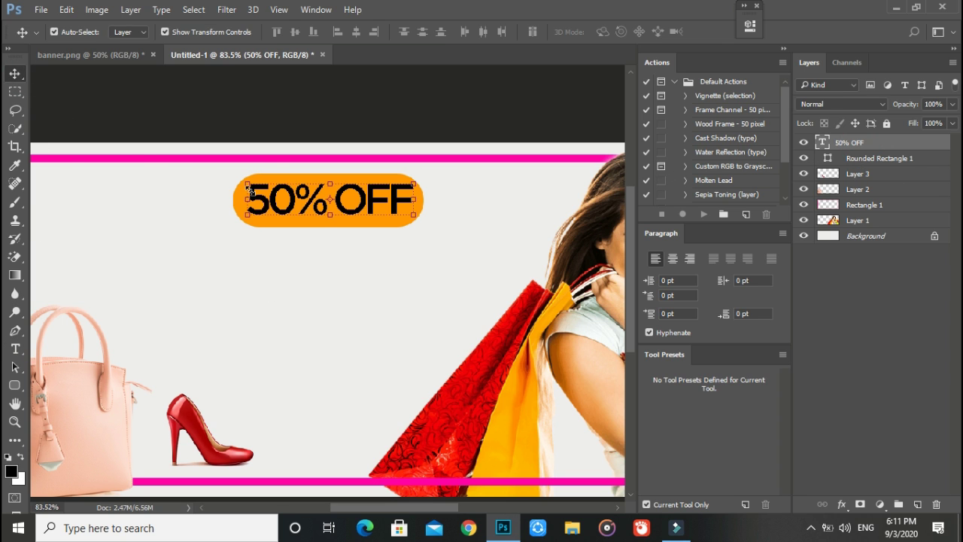
drag(354, 199, 355, 200)
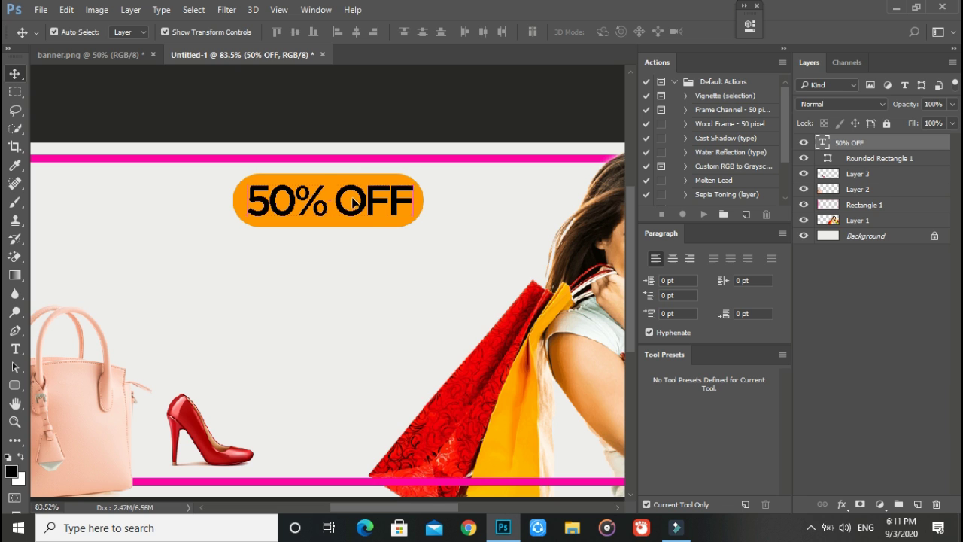
Scale the pill and 50% OFF text together to about 71%, then select all the text
shift+click(862, 159)
scroll(447, 209, down, 1)
scroll(429, 218, down, 1)
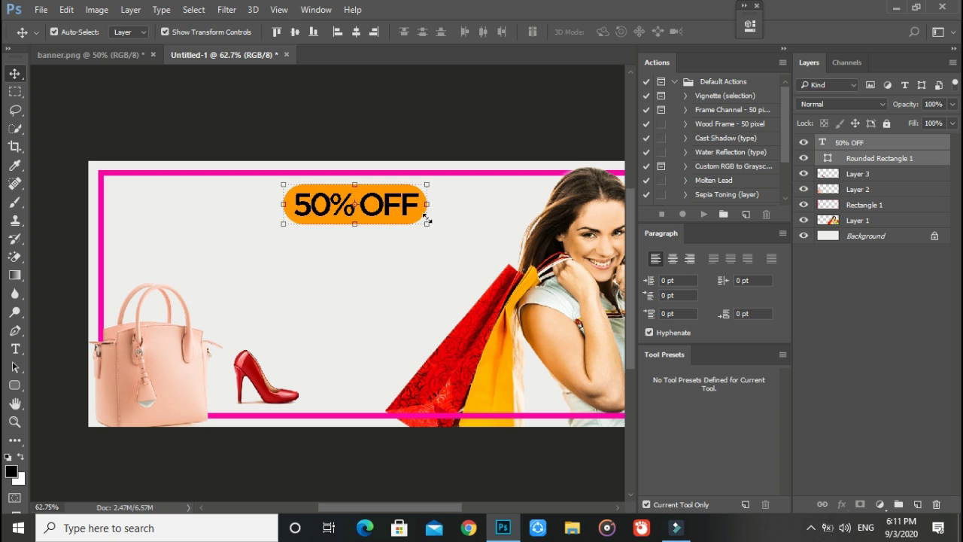
drag(427, 224, 396, 214)
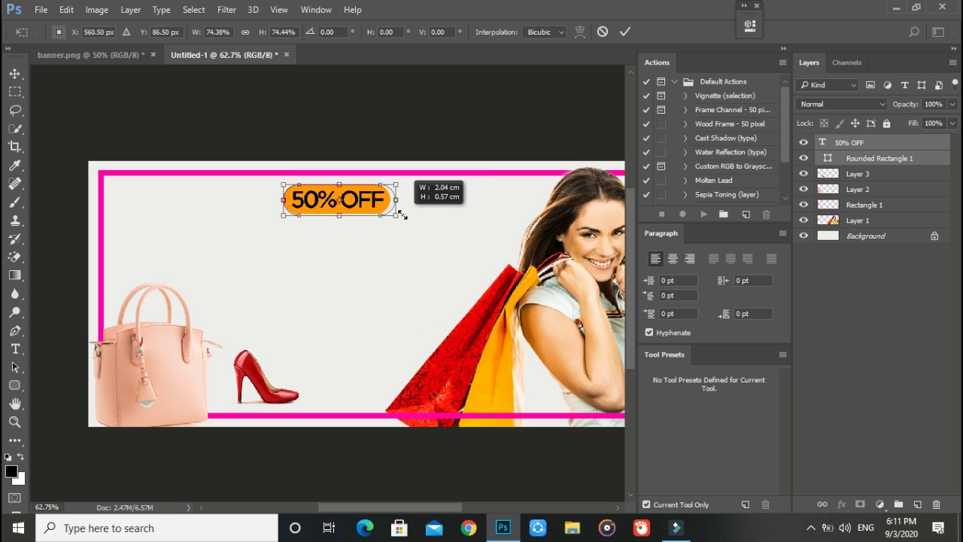
drag(397, 214, 386, 212)
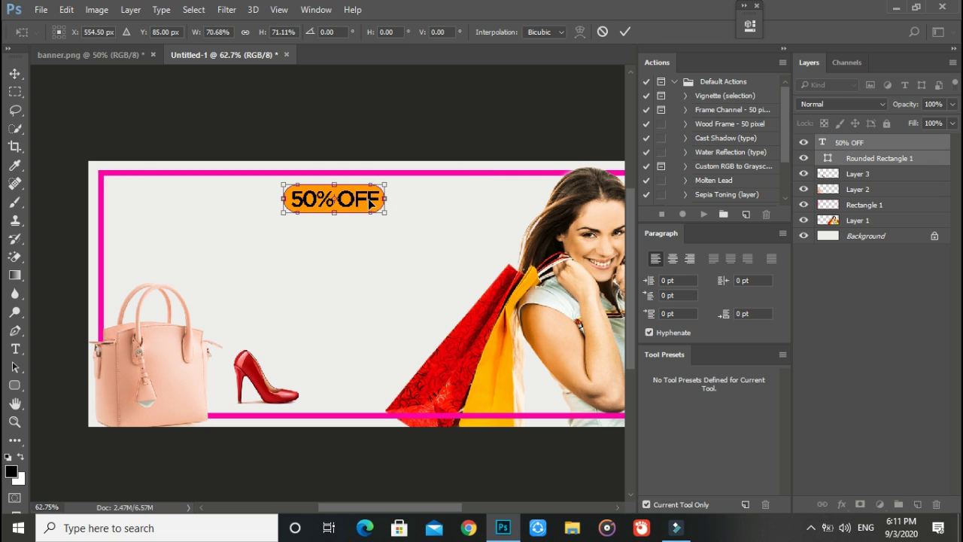
click(15, 349)
click(451, 201)
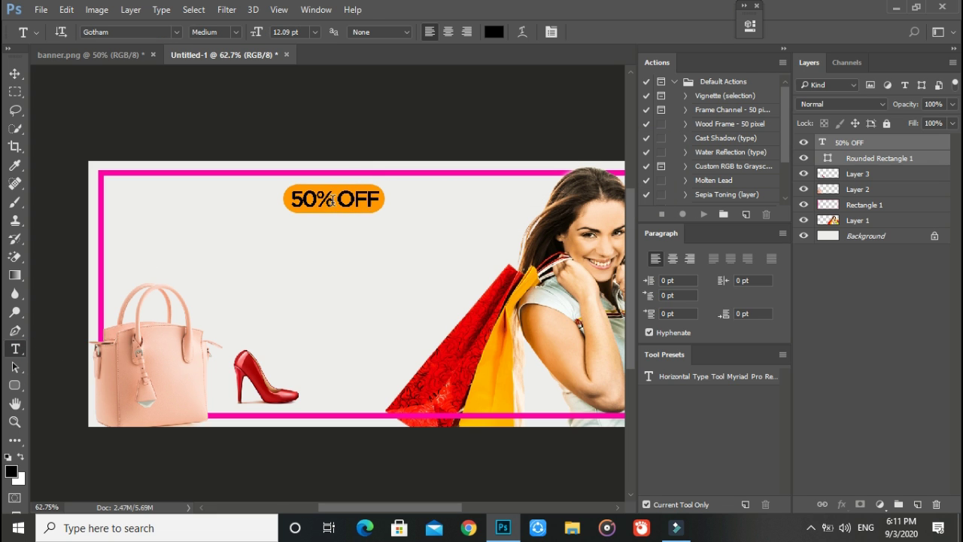
click(331, 200)
key(ctrl+a)
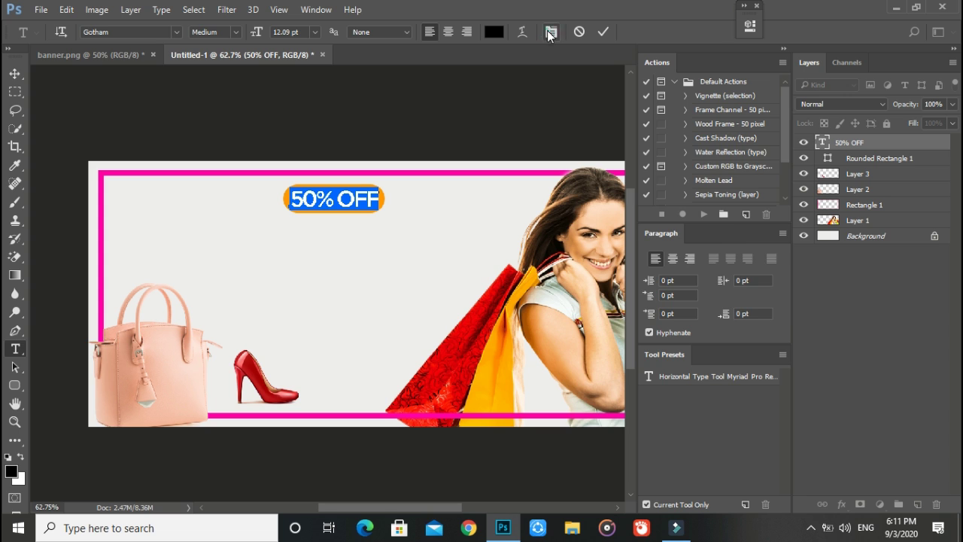
Change the 50% OFF text to Gotham Bold in the Character panel
click(550, 32)
click(755, 183)
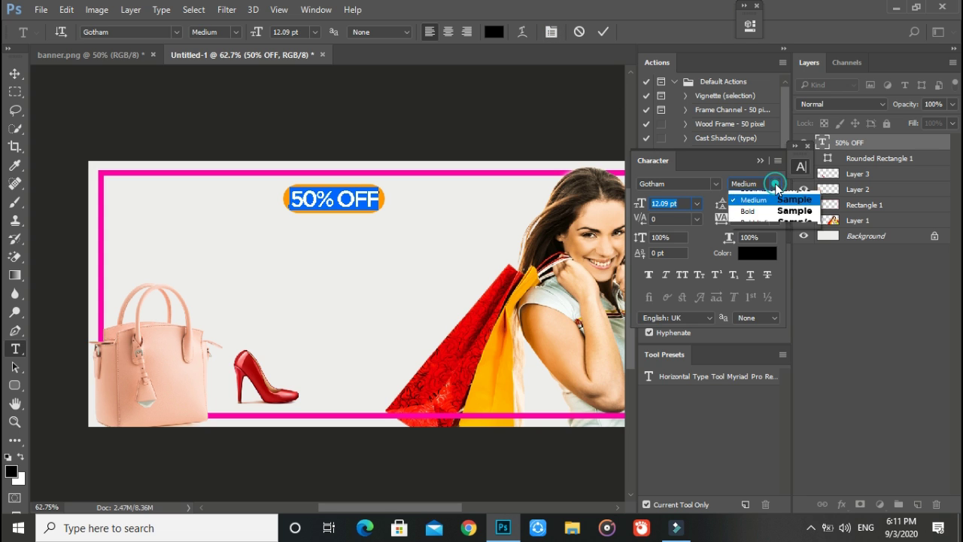
click(761, 257)
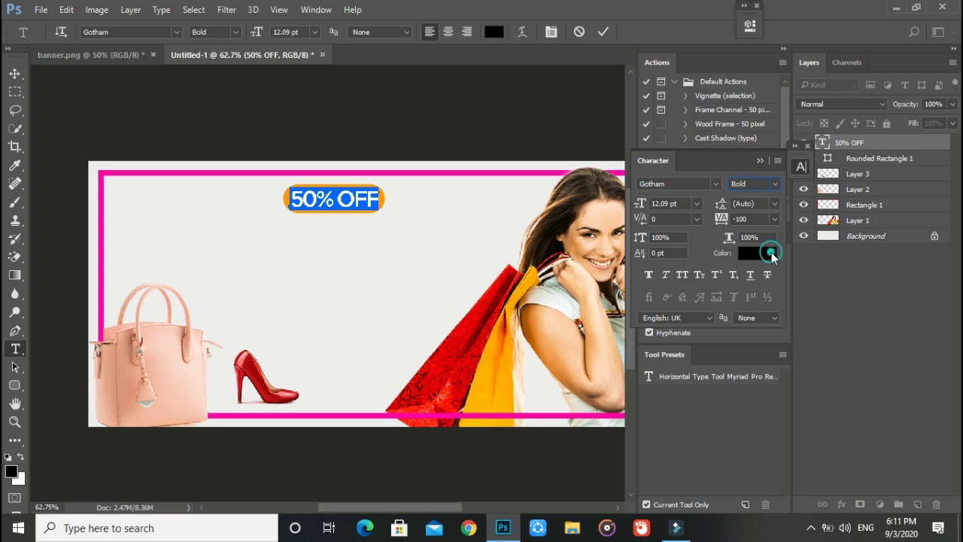
click(602, 32)
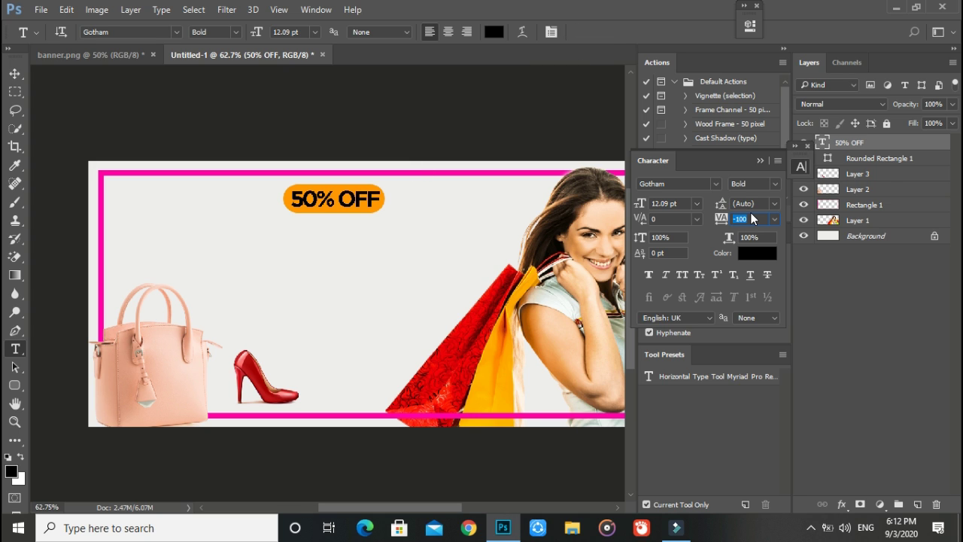
click(755, 219)
Try tracking values -20, -60, -240 and -40, settling on -100 for 50% OFF
text(-60-20)
key(Return)
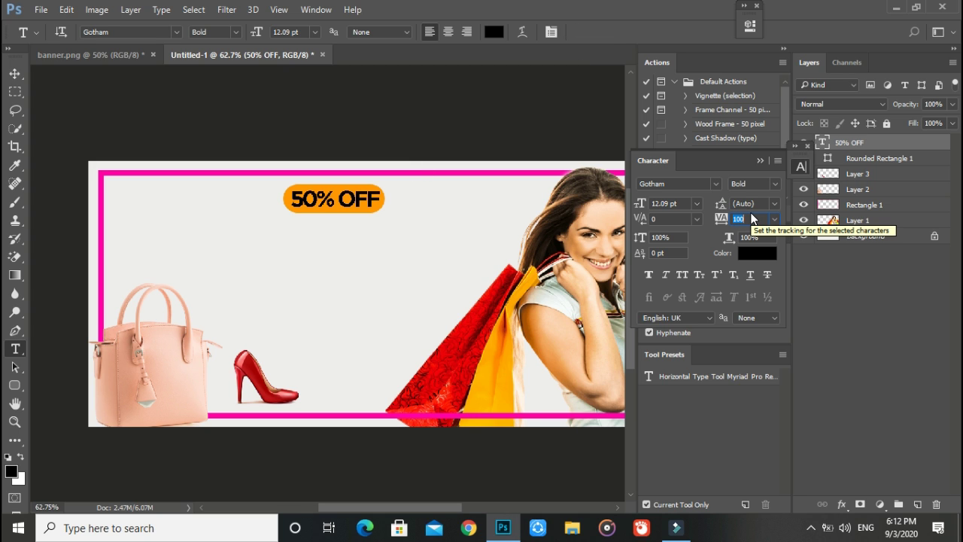
click(743, 239)
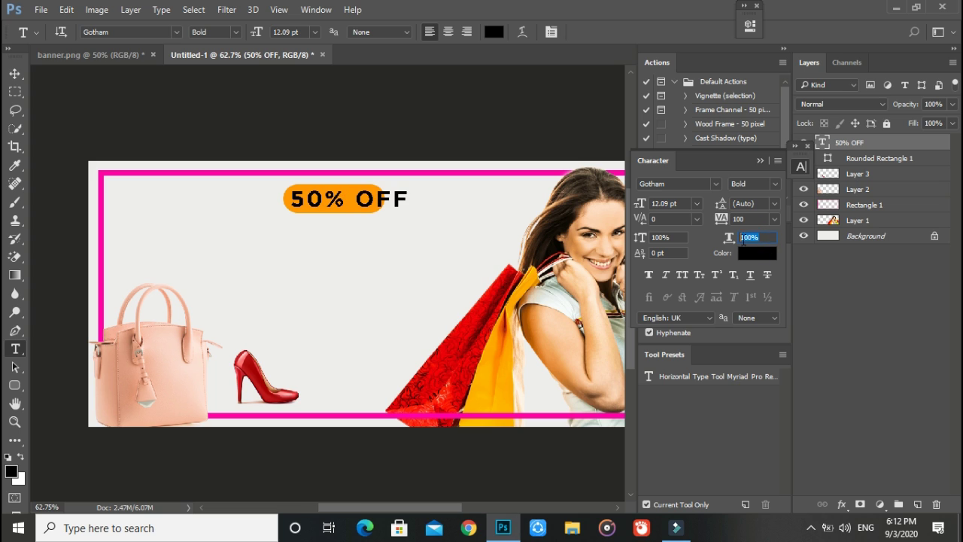
scroll(749, 239, down, 3)
click(740, 223)
scroll(741, 220, down, 6)
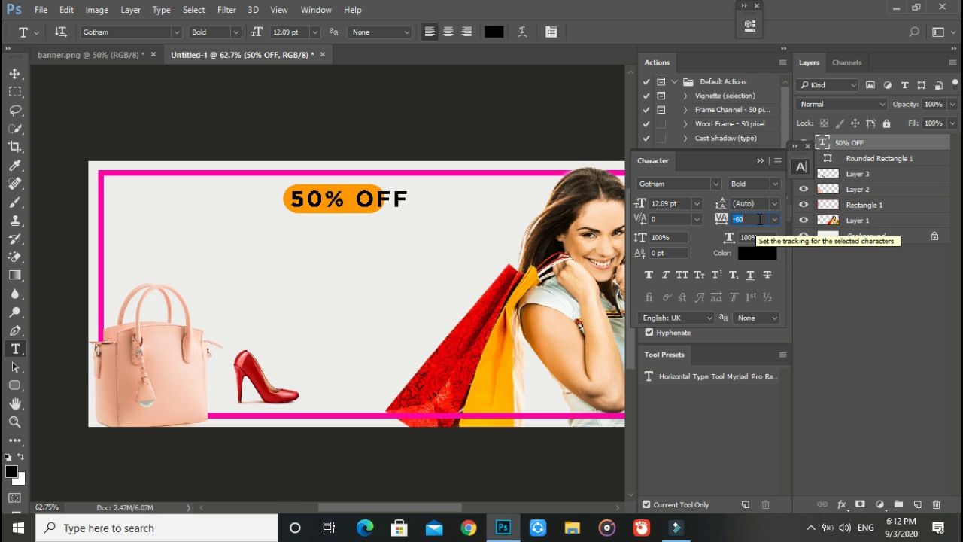
click(750, 237)
click(743, 218)
scroll(744, 218, down, 8)
click(747, 216)
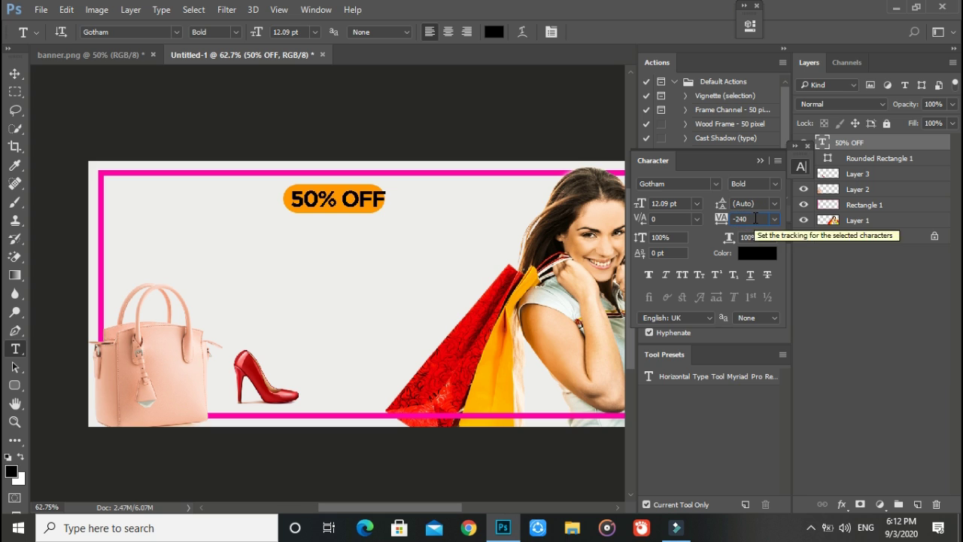
click(757, 235)
click(733, 219)
text(-40)
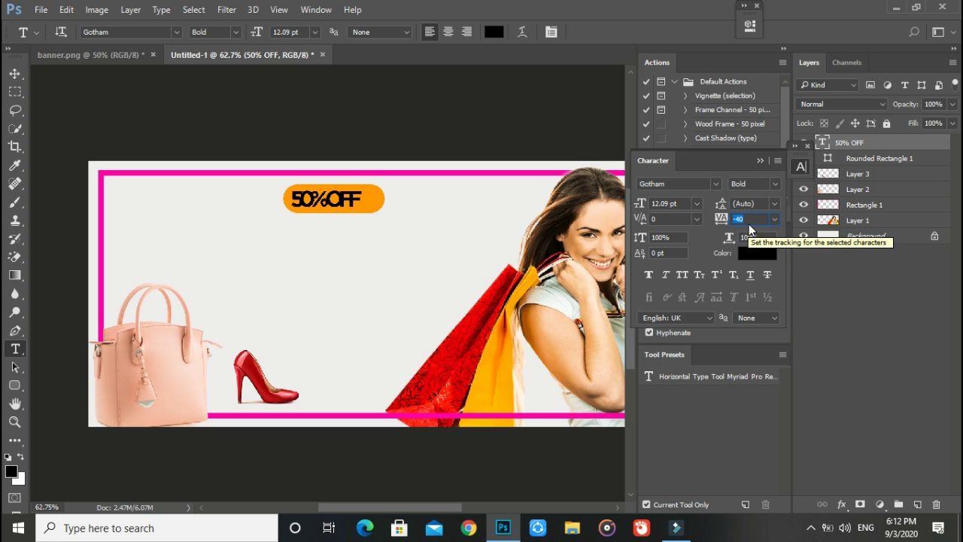
click(752, 237)
click(733, 218)
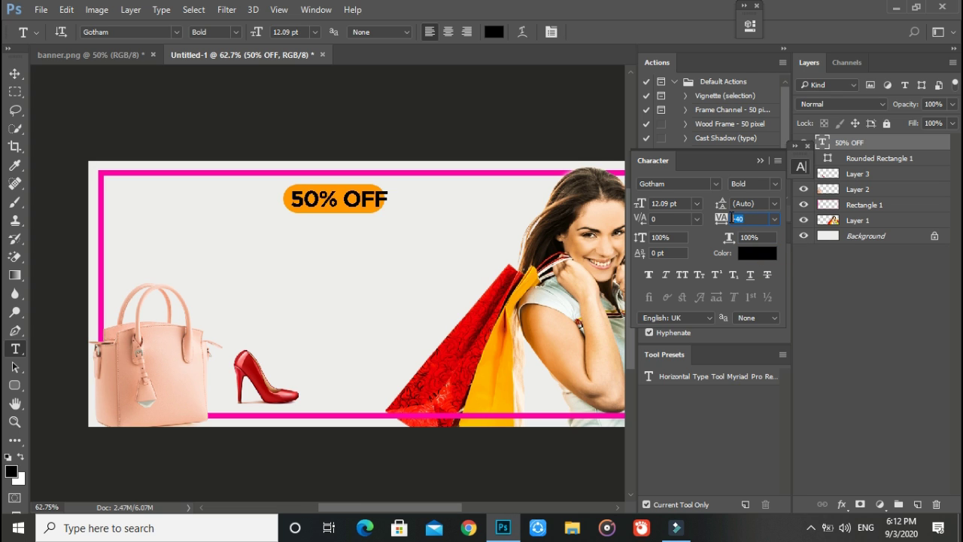
text(-100)
click(761, 237)
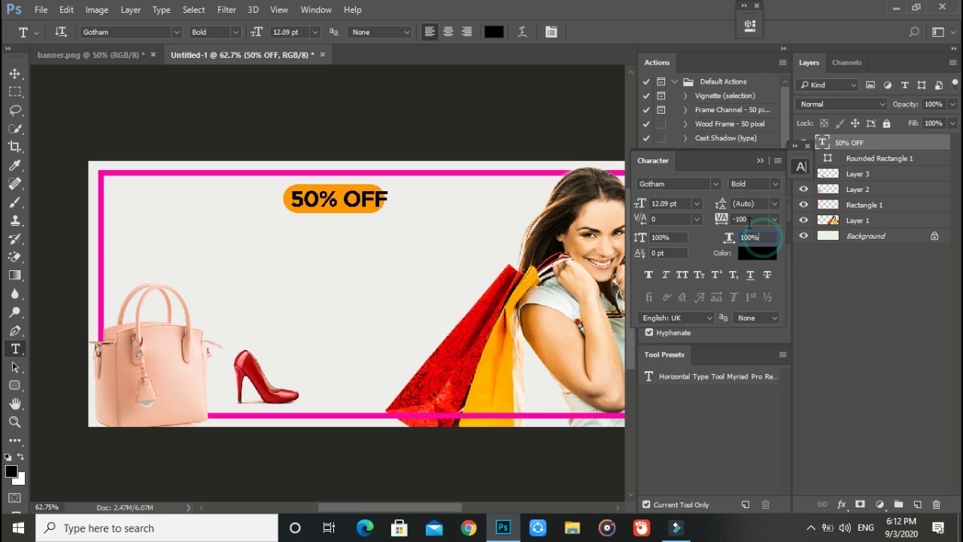
click(745, 218)
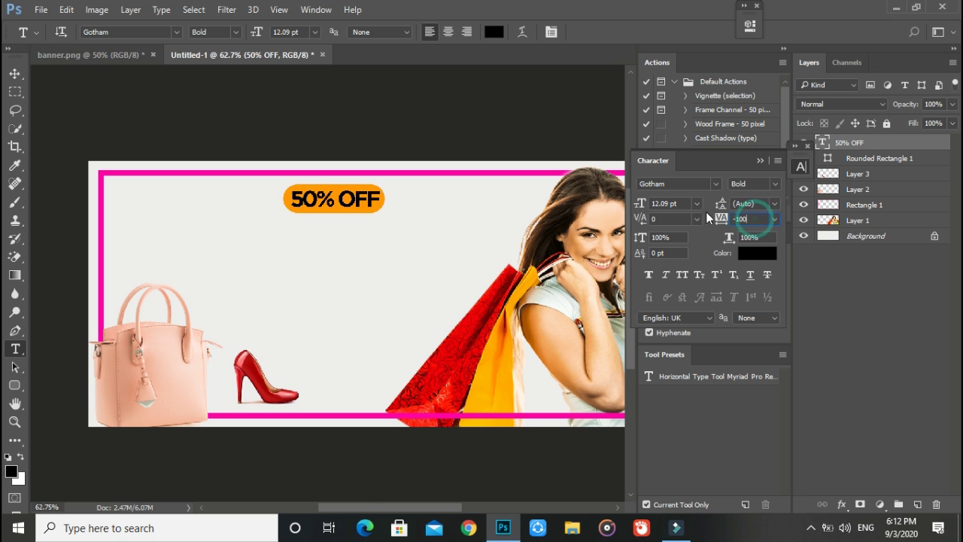
Compare with the banner.png reference and add an empty Layer 4 above 50% OFF in Untitled-1
click(90, 54)
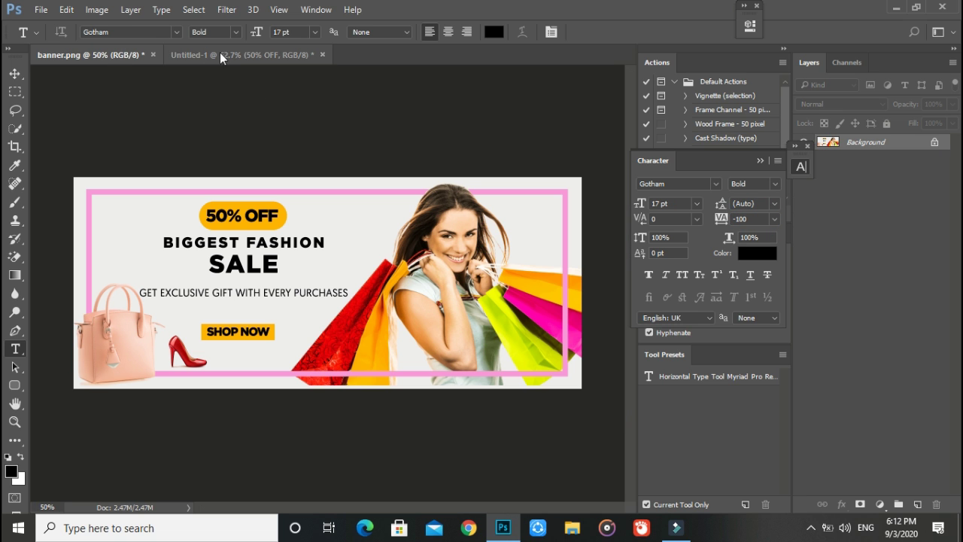
click(239, 52)
click(150, 54)
click(208, 55)
click(916, 504)
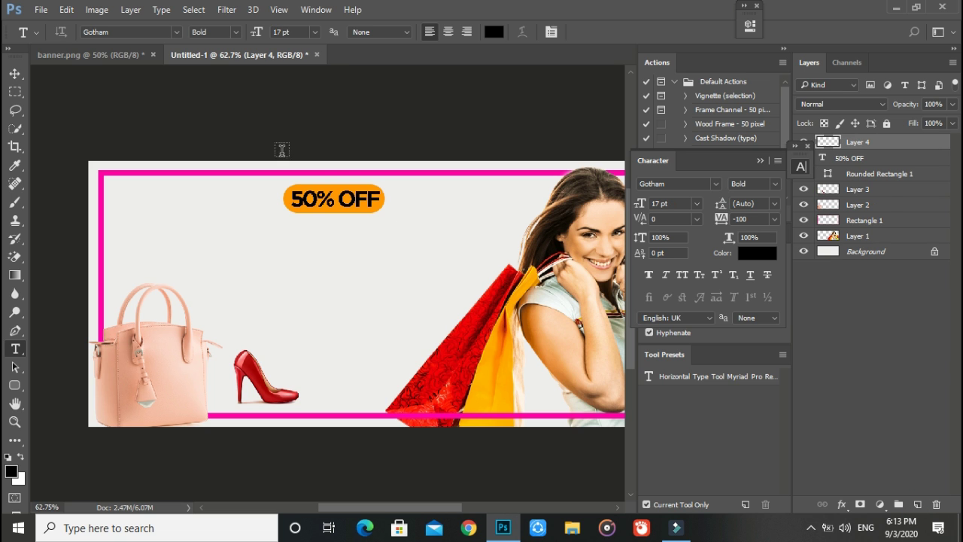
click(116, 56)
click(806, 143)
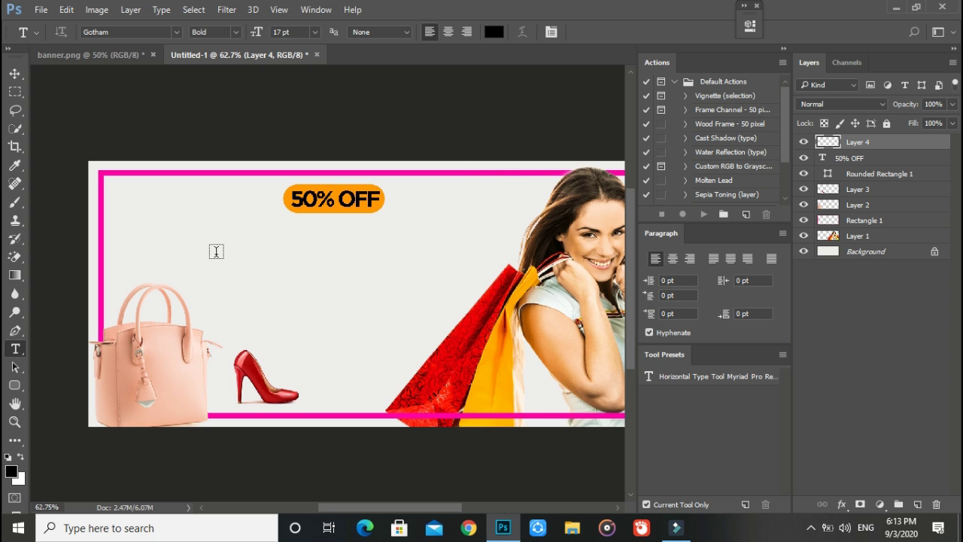
Type the centre-aligned headline 'BIGGEST FASHION' / 'SALE' on two lines below the badge
click(185, 244)
text(B)
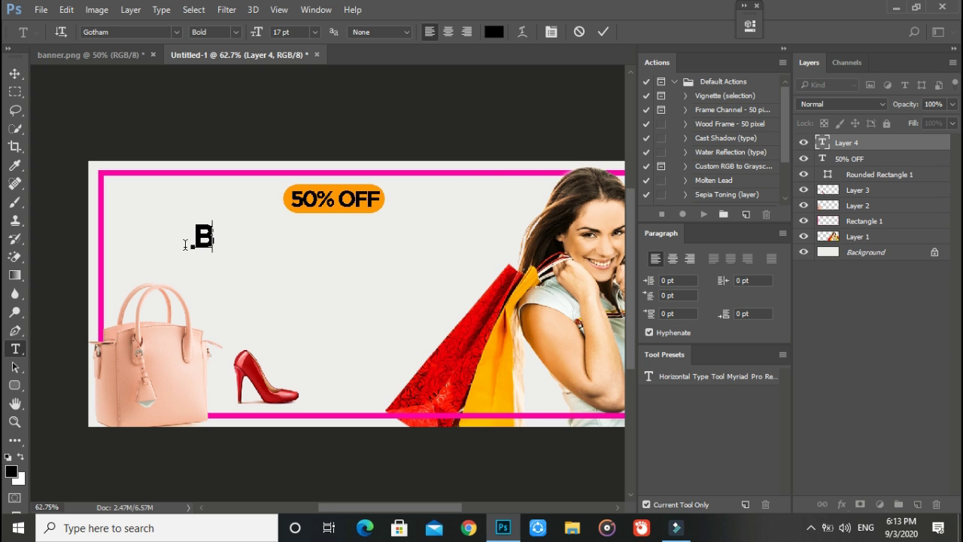
text(IGGEST)
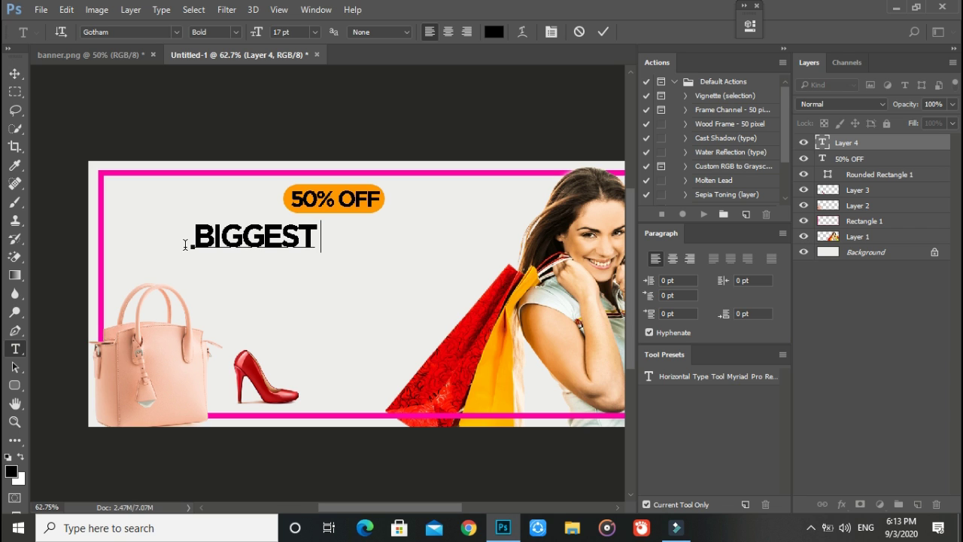
text( FASHION)
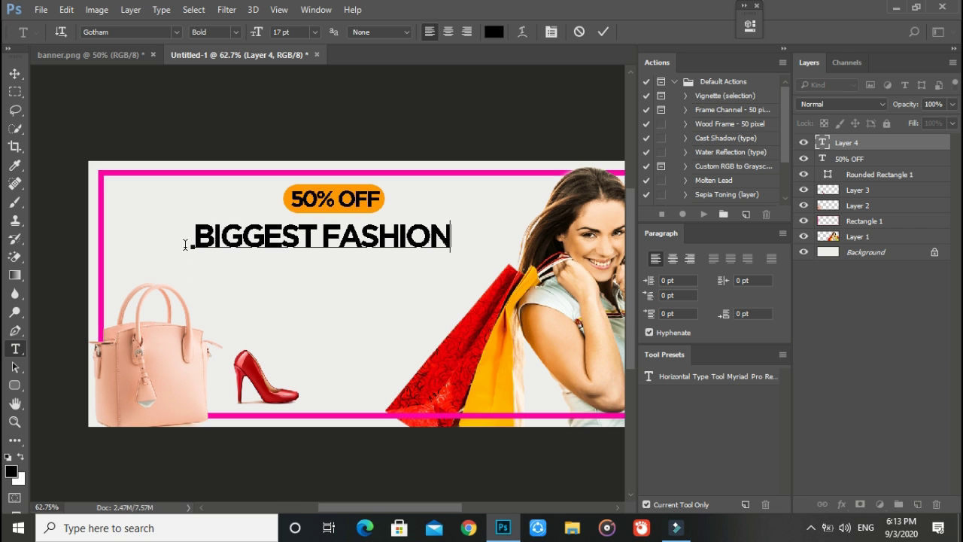
key(Return)
text(SALE)
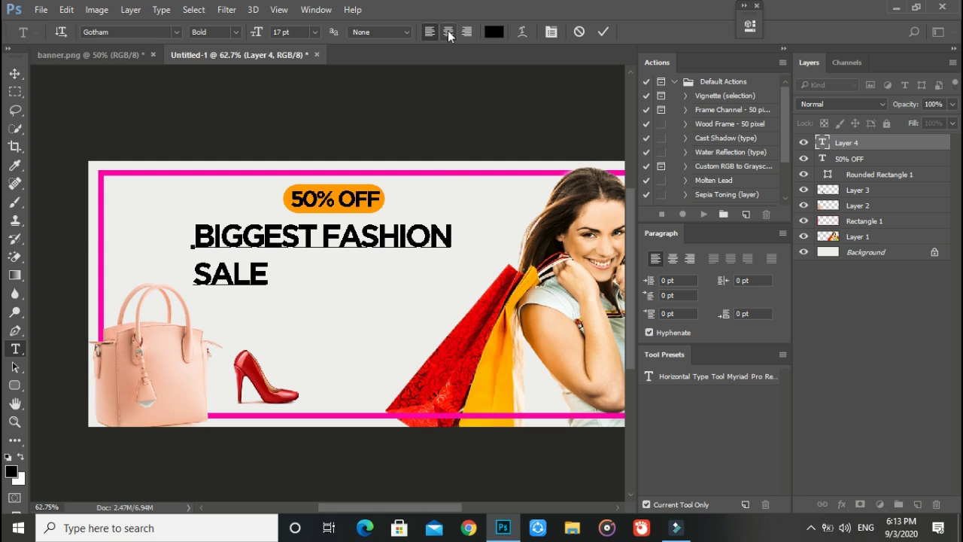
click(448, 32)
Centre the headline under the 50% OFF badge and select all its text
click(14, 73)
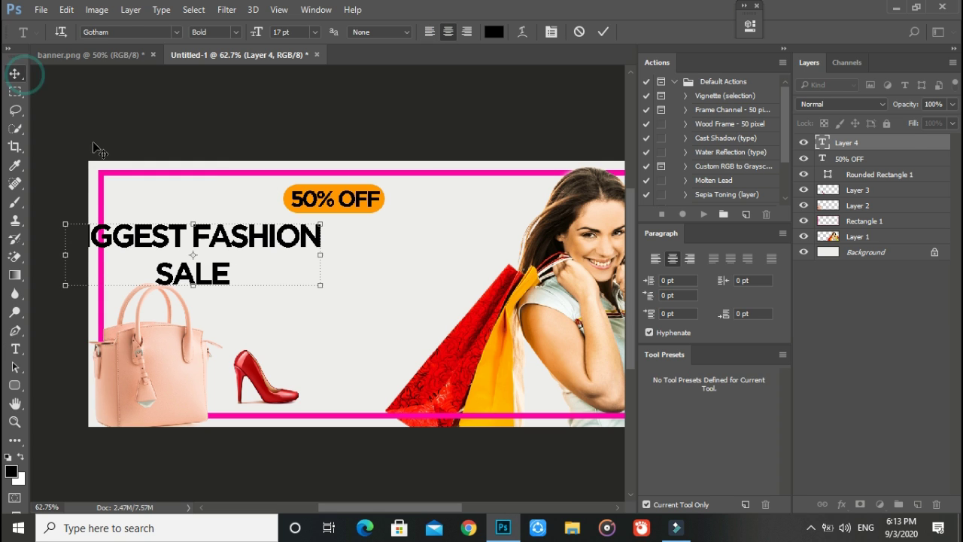
mouse_move(244, 240)
mouse_down()
mouse_move(364, 246)
mouse_move(364, 239)
mouse_up()
click(14, 348)
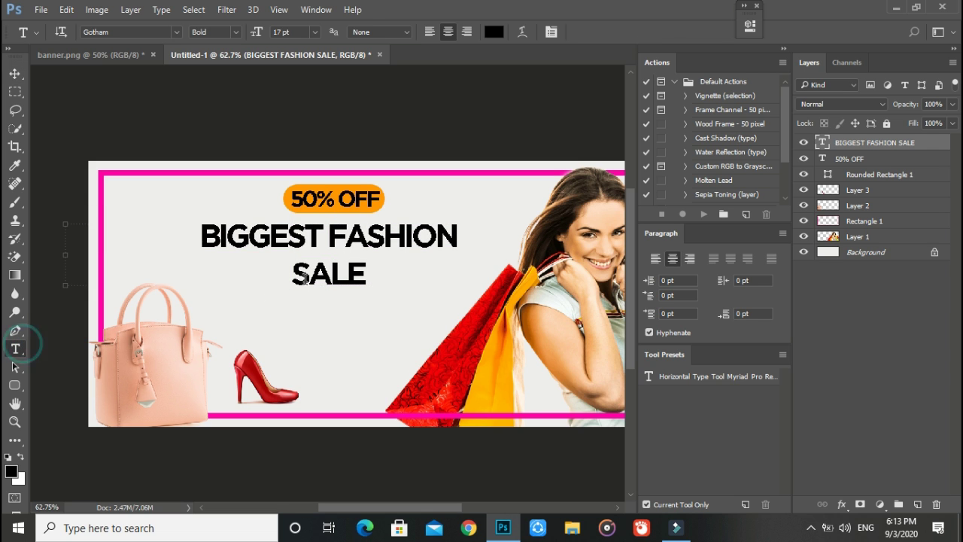
click(337, 236)
key(ctrl+a)
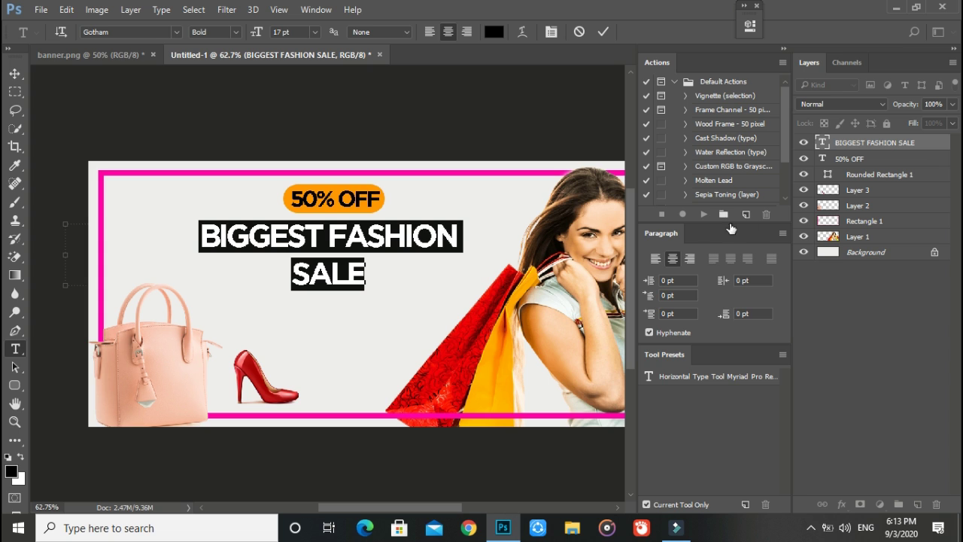
Set the headline's font style to Medium in the Character panel
click(550, 31)
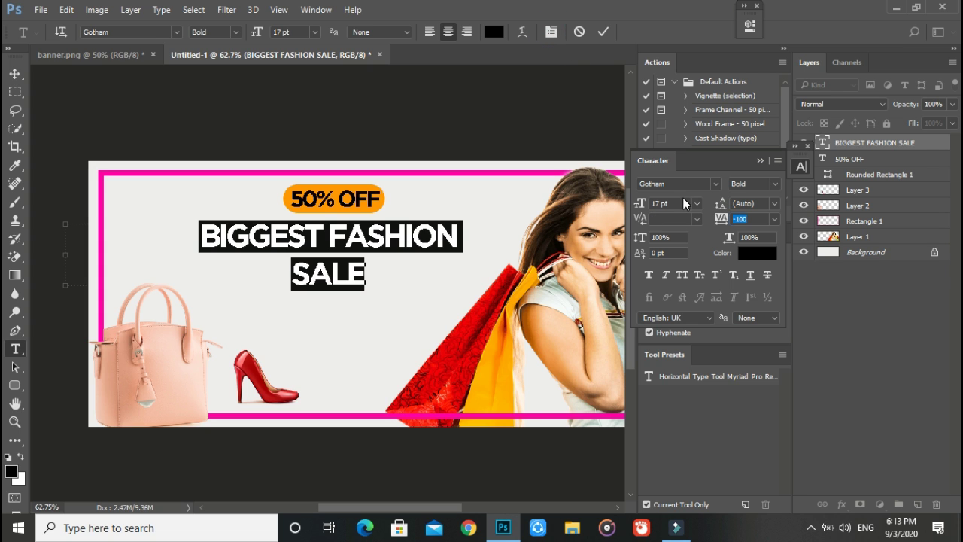
click(716, 182)
click(681, 183)
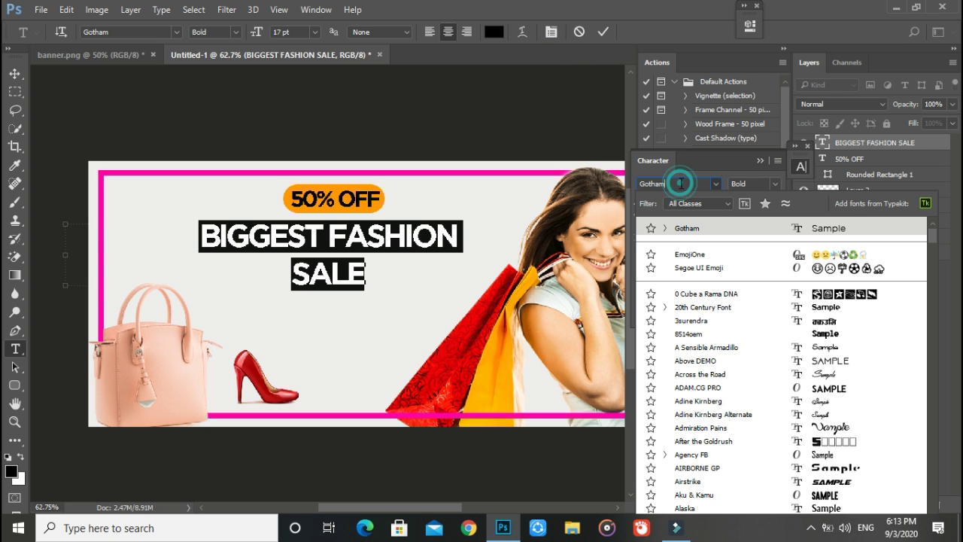
click(709, 165)
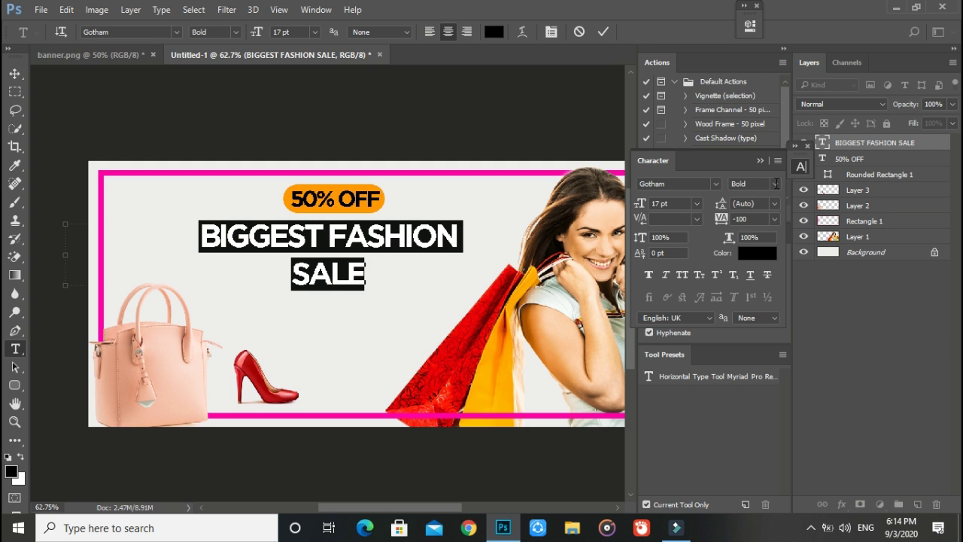
click(774, 183)
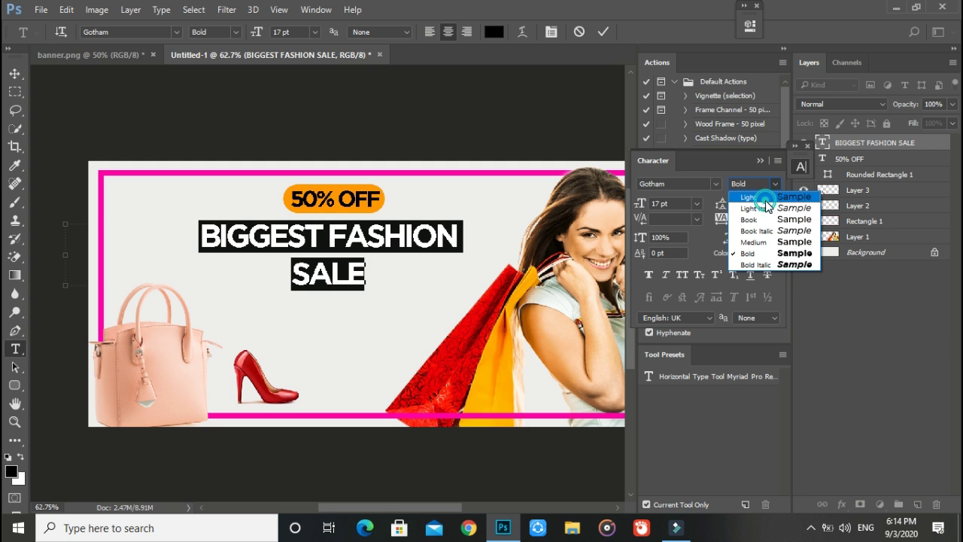
click(767, 198)
click(768, 186)
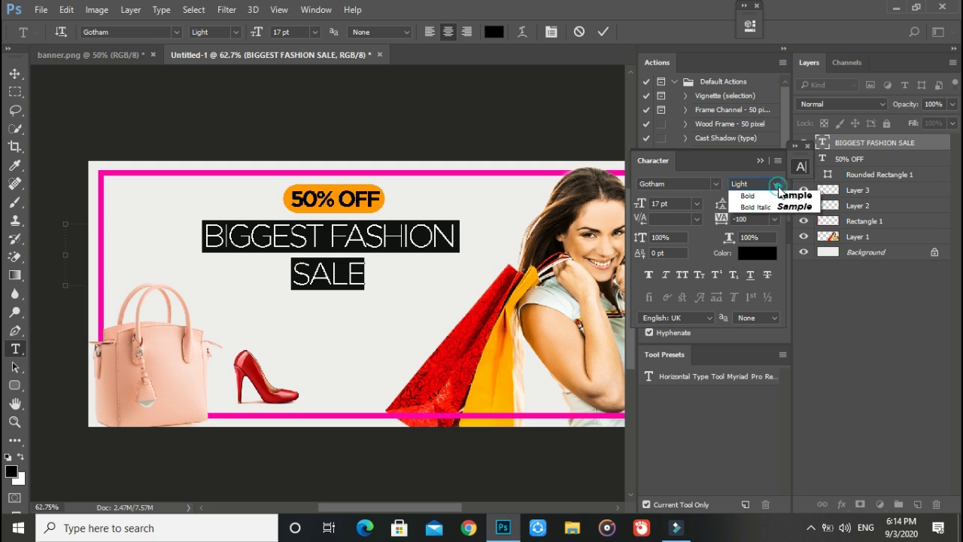
click(757, 233)
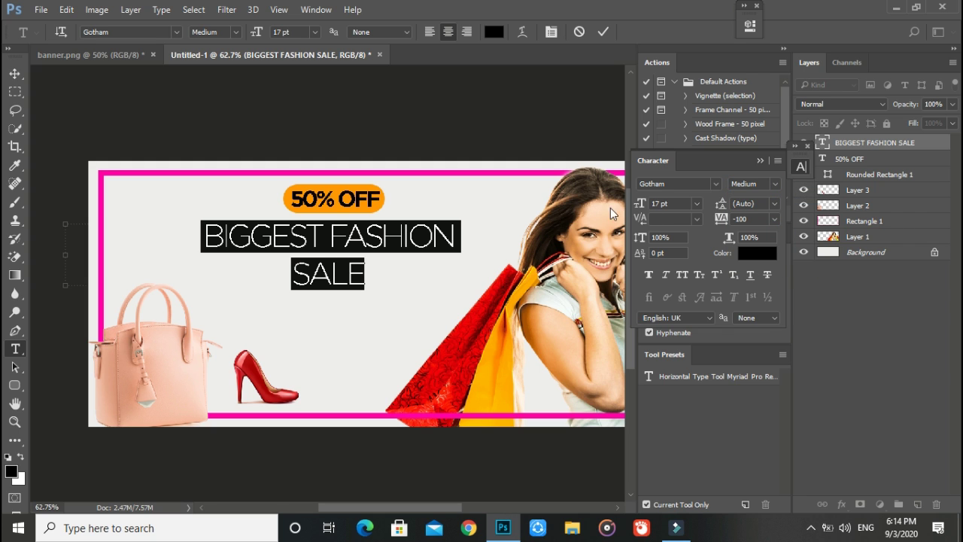
Set the headline's tracking to 40 and its size to 11 pt
click(742, 219)
text(-80)
key(Return)
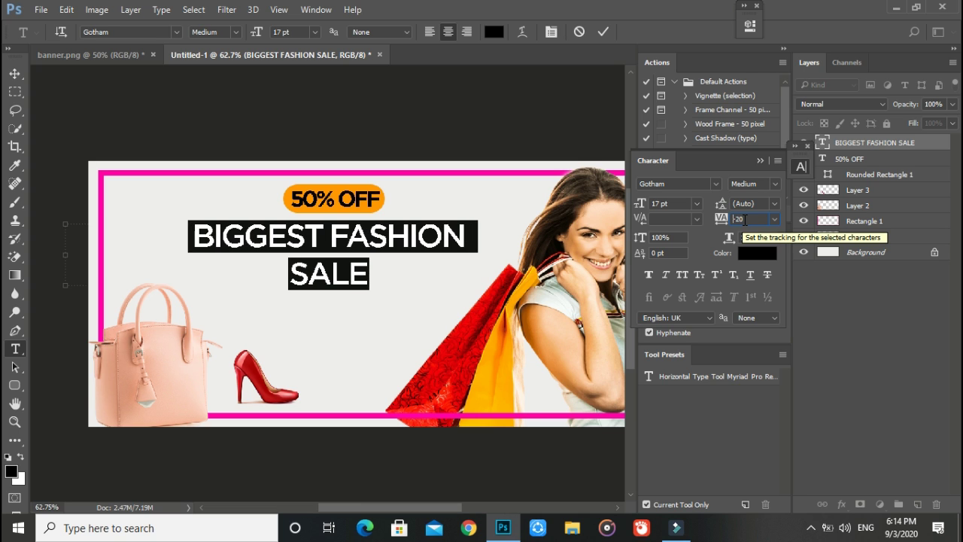
text(40)
key(Return)
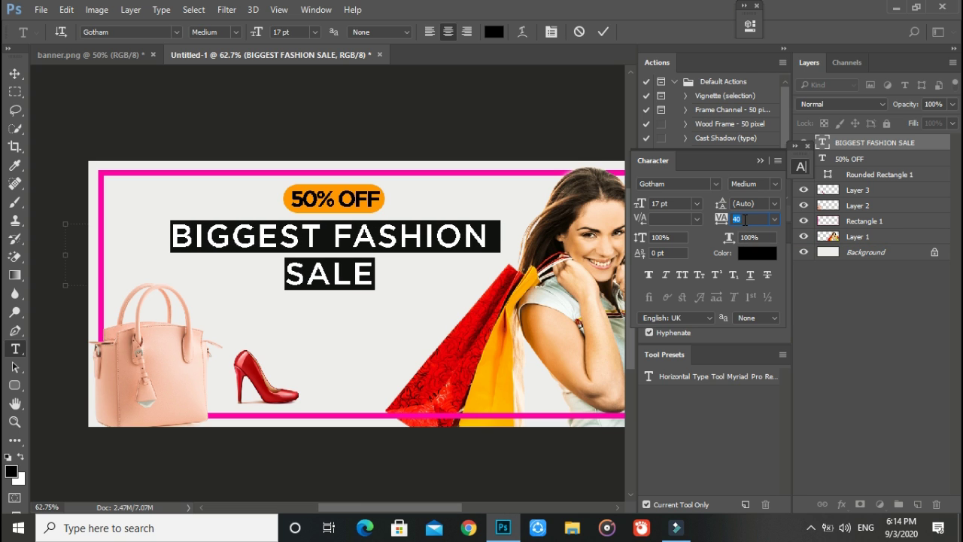
double_click(669, 203)
text(12)
key(Return)
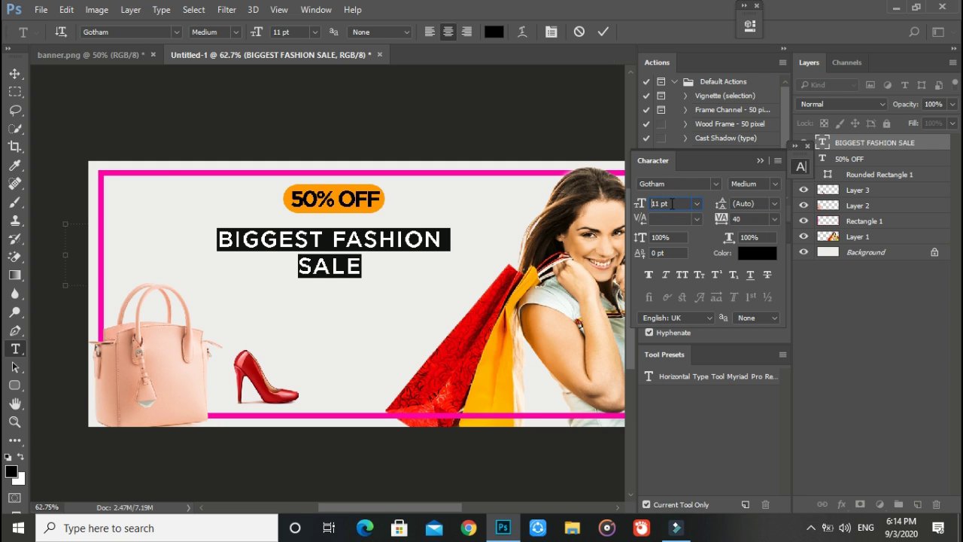
Commit the headline and nudge it slightly left with the Move tool
click(602, 31)
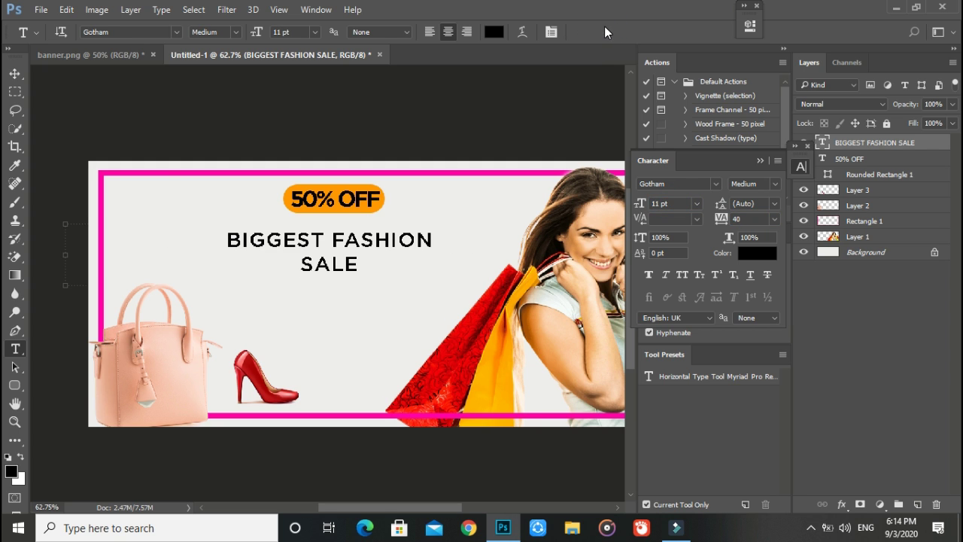
click(15, 73)
drag(362, 241, 357, 247)
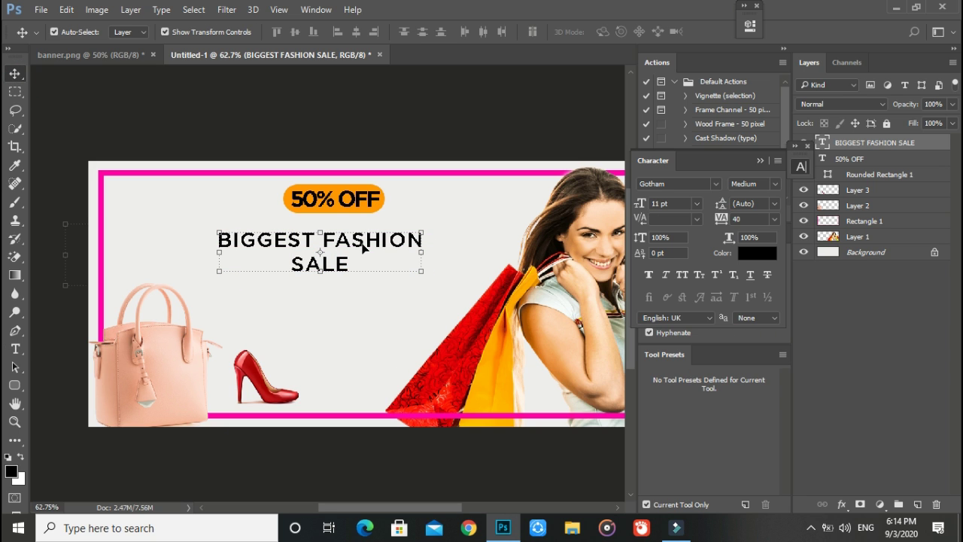
Select the word SALE and make it Bold at 15 pt
click(19, 350)
click(328, 267)
drag(350, 265, 290, 265)
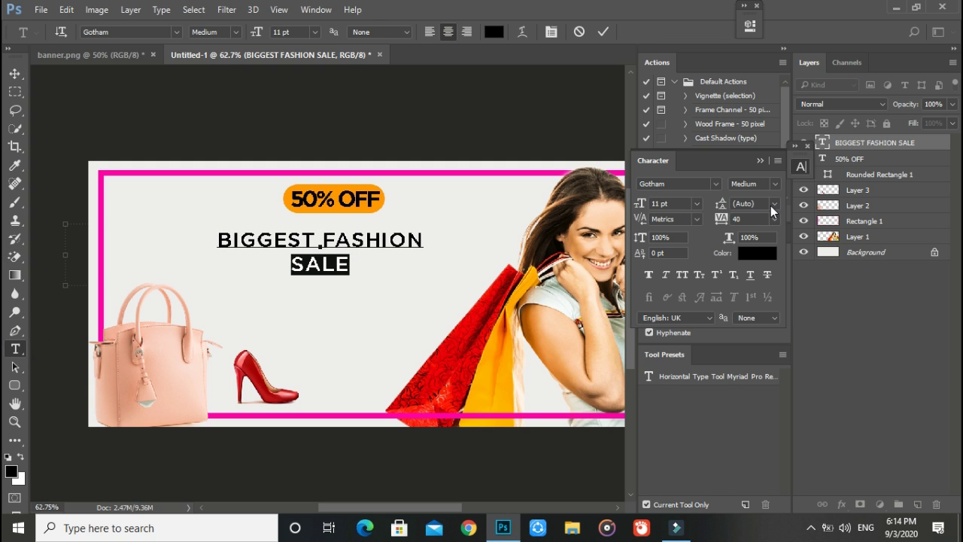
click(774, 184)
click(741, 254)
click(670, 203)
text(13)
key(Return)
text(15)
key(Return)
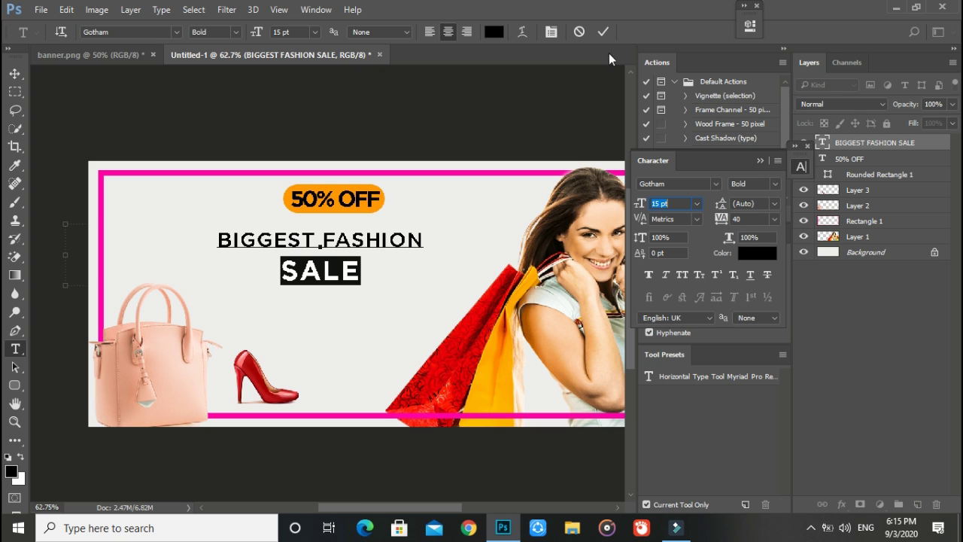
click(602, 32)
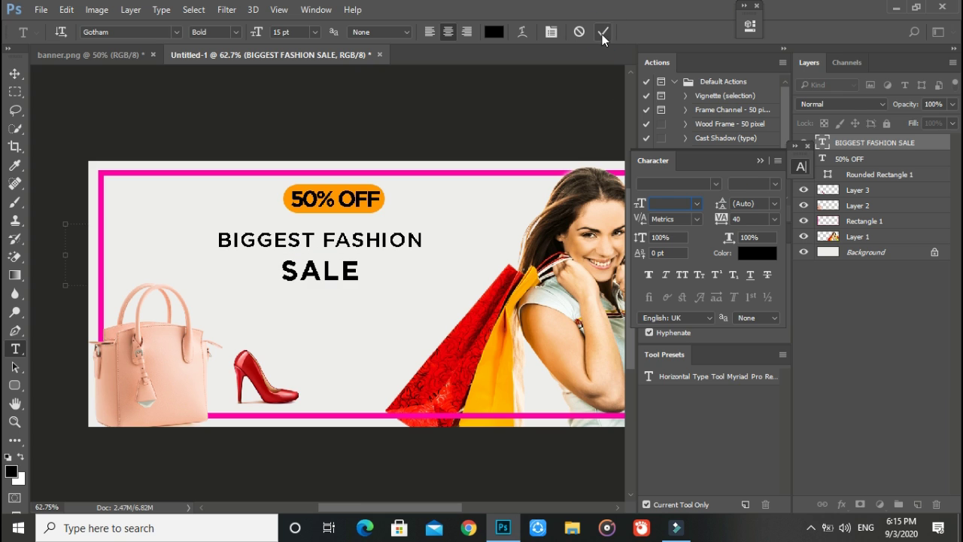
Tighten SALE's tracking to -40 and view the banner.png reference
double_click(356, 278)
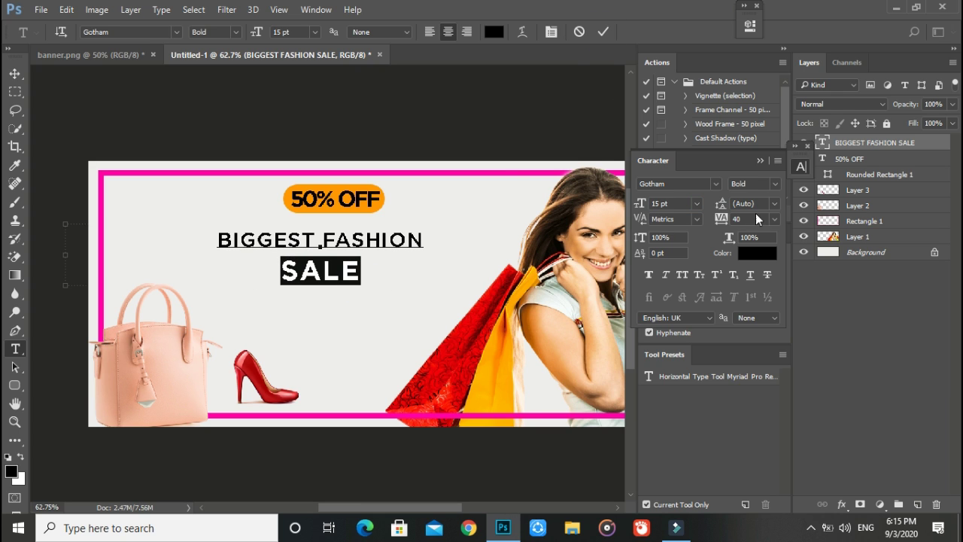
click(721, 223)
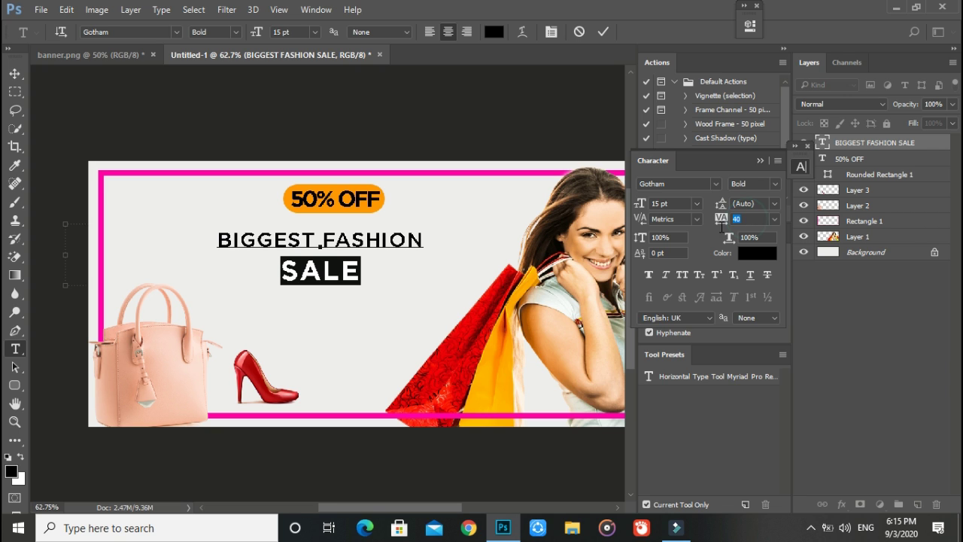
text(-20)
key(Return)
key(Down)
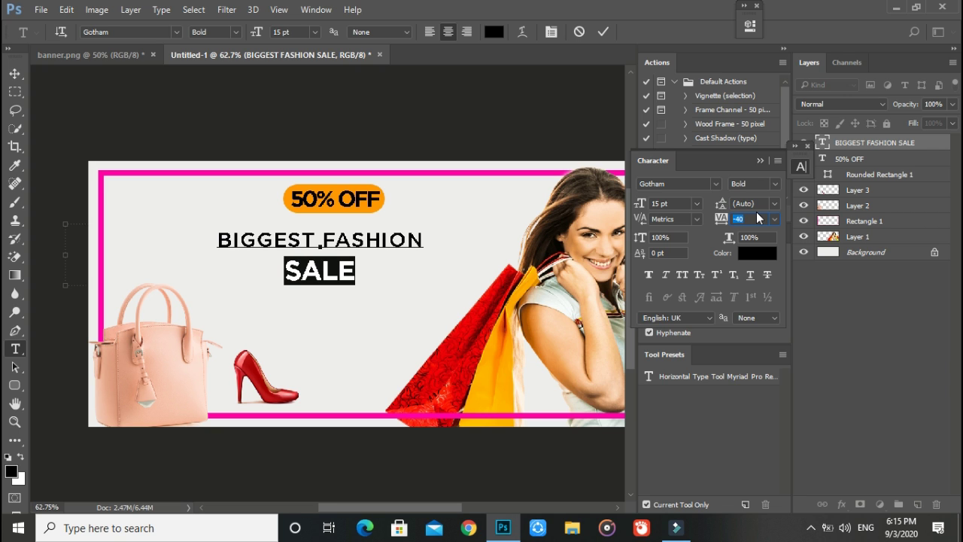
click(601, 33)
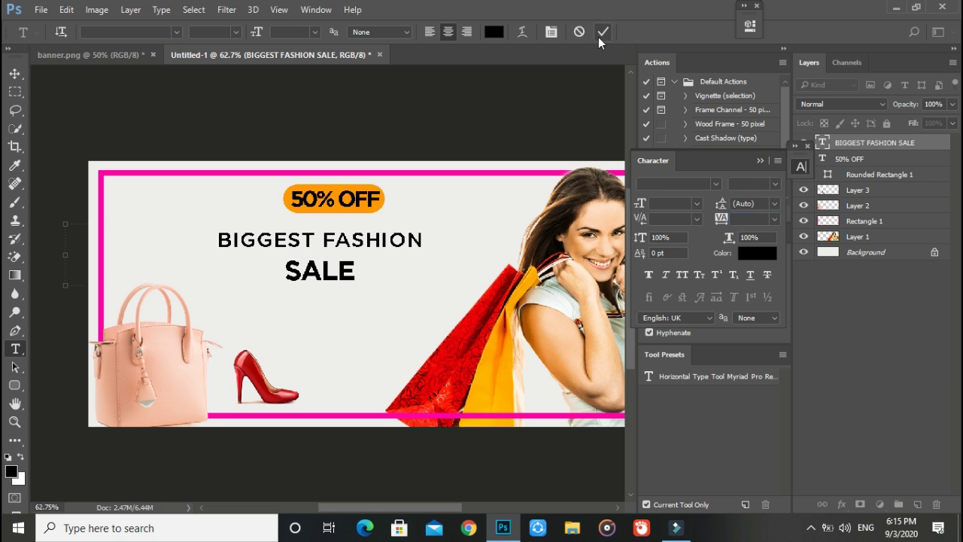
click(106, 55)
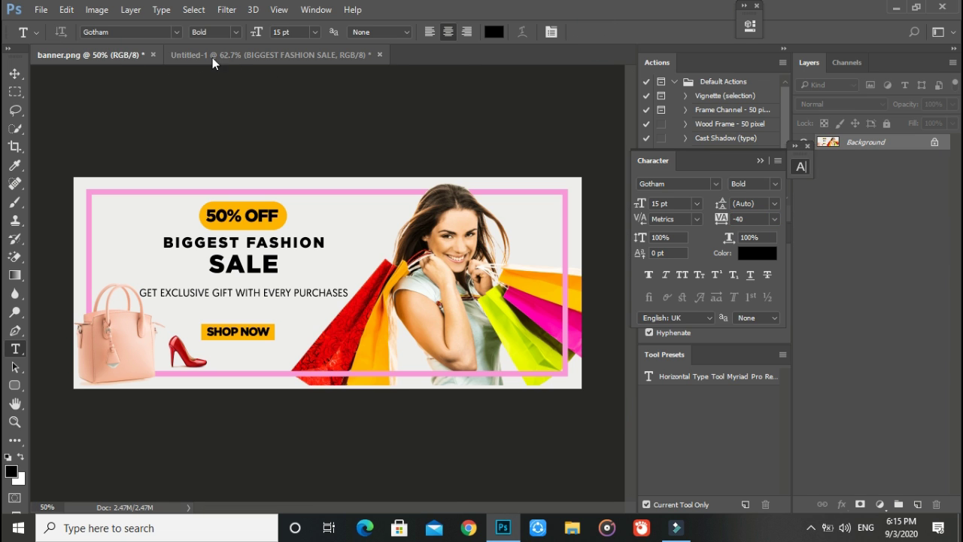
Make BIGGEST FASHION Bold in the Untitled-1 banner
click(245, 56)
drag(422, 240, 217, 241)
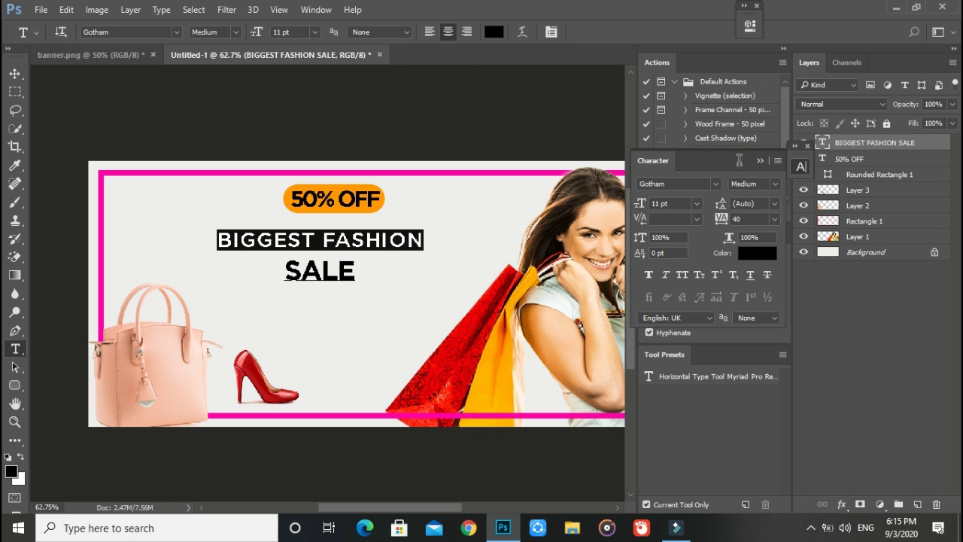
click(774, 184)
click(773, 253)
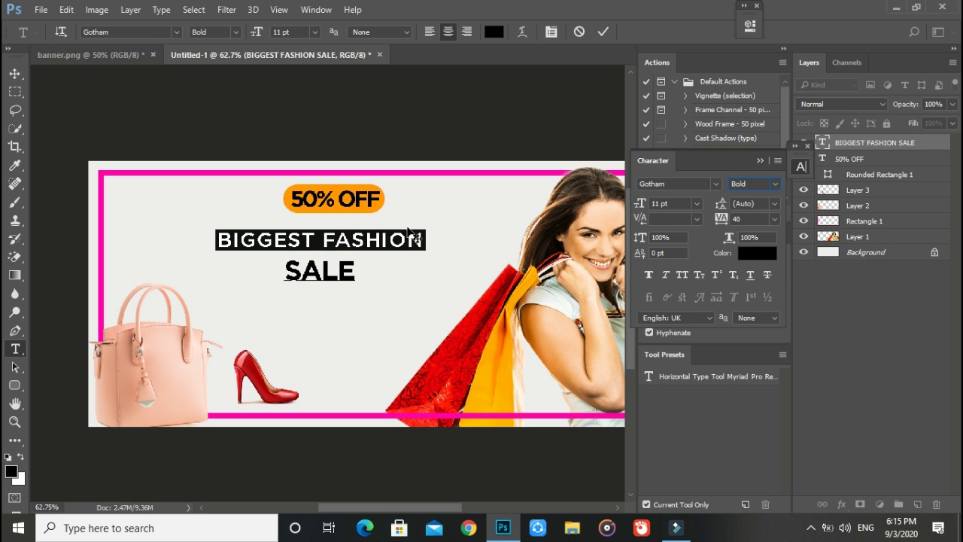
click(408, 239)
key(Down)
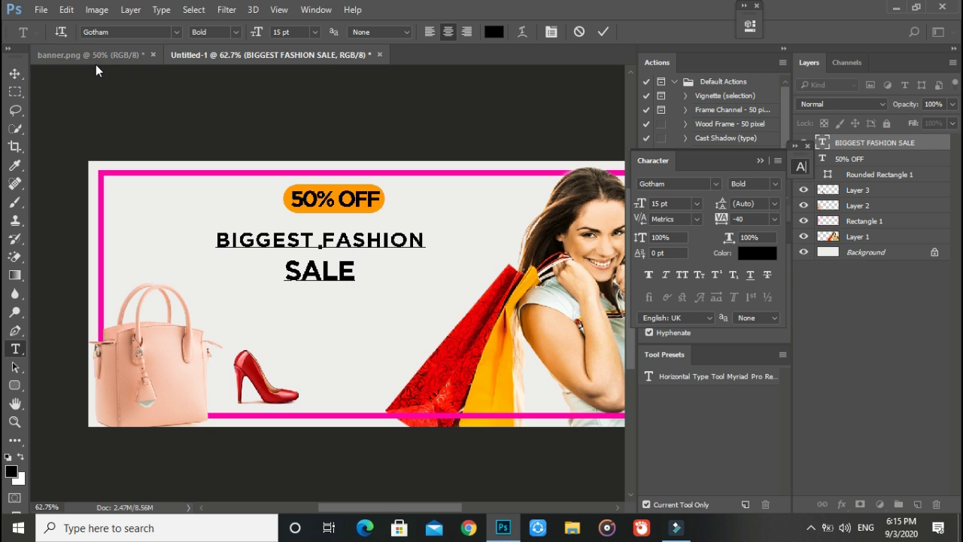
Compare against banner.png, then undo an accidental grouping of the headline layer
click(95, 59)
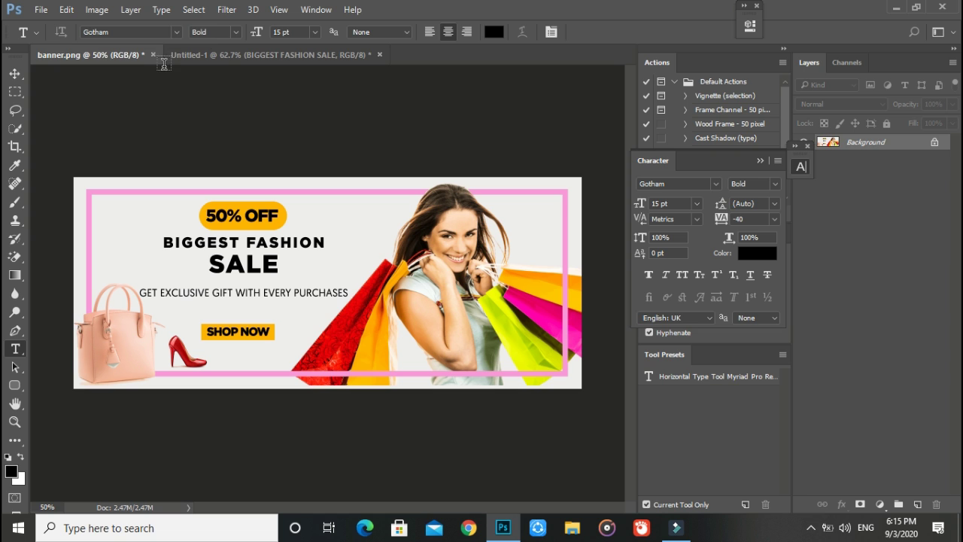
click(226, 53)
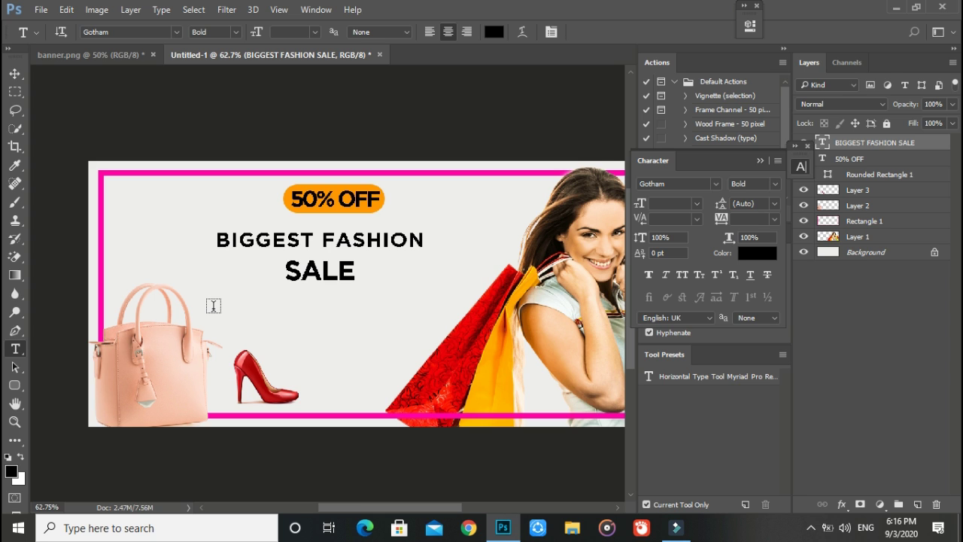
click(898, 504)
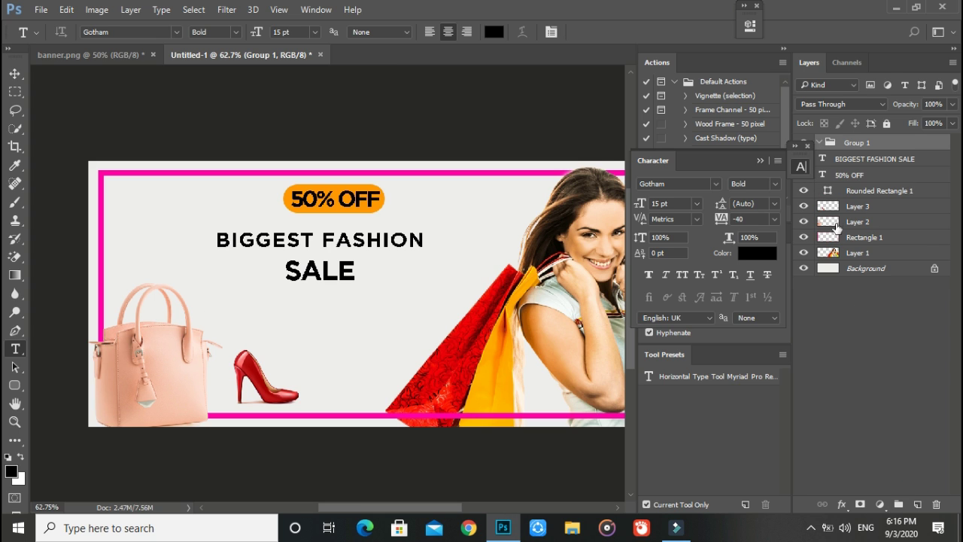
key(ctrl+z)
Type the subtitle 'GET EXCLUSIVE GIFT WITH EVERY PURCHASES' on a new line below SALE
click(917, 504)
click(230, 313)
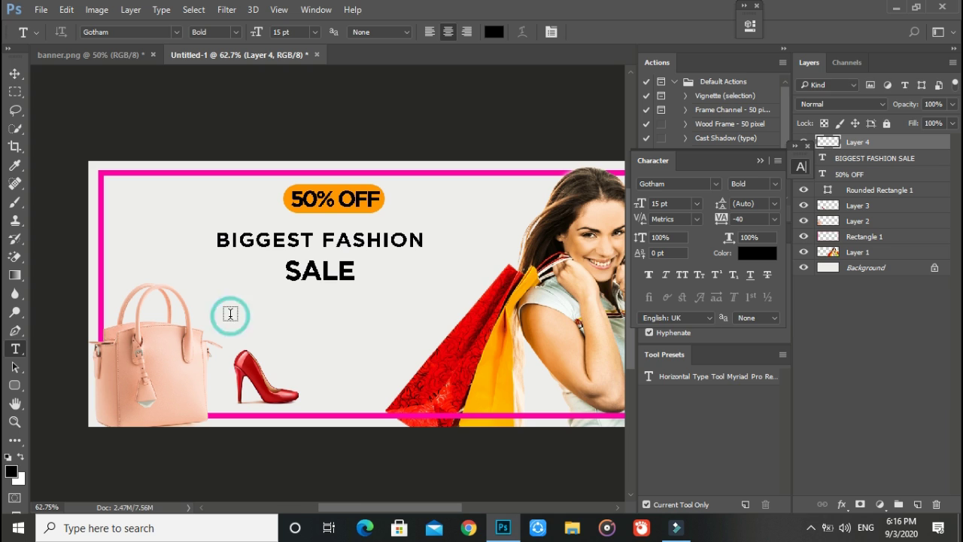
text(GET EXCLUSIVE GI)
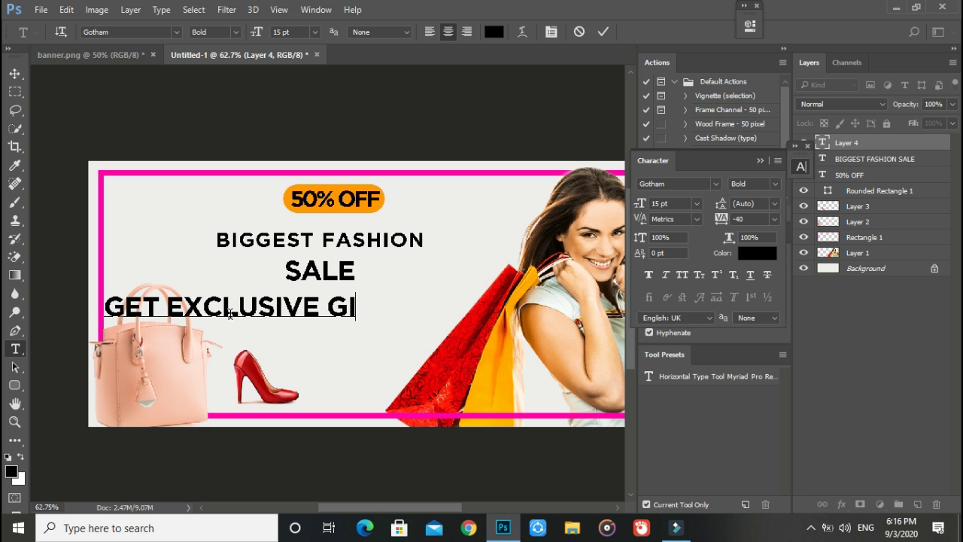
text(FT)
click(91, 54)
click(243, 57)
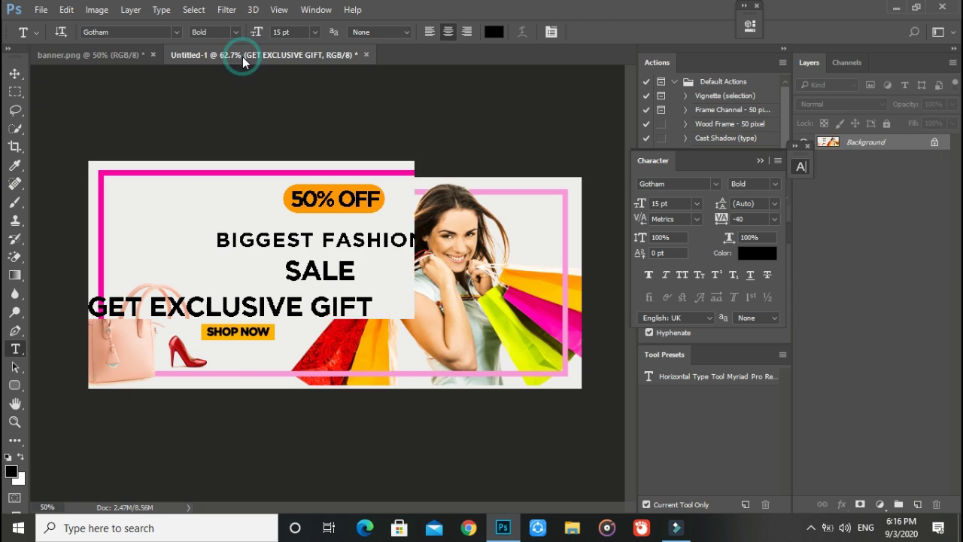
click(370, 309)
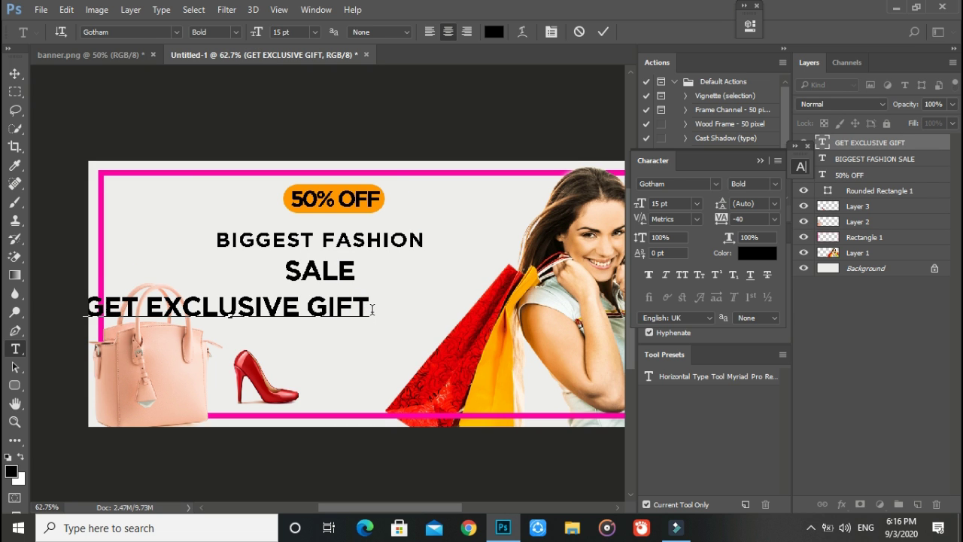
text(WITH )
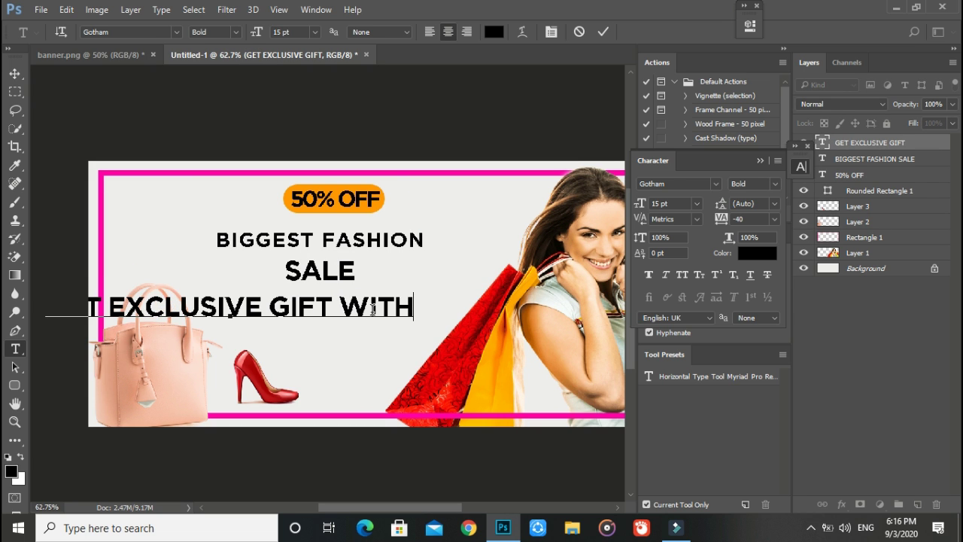
text(EVERY URP)
text(CHASES)
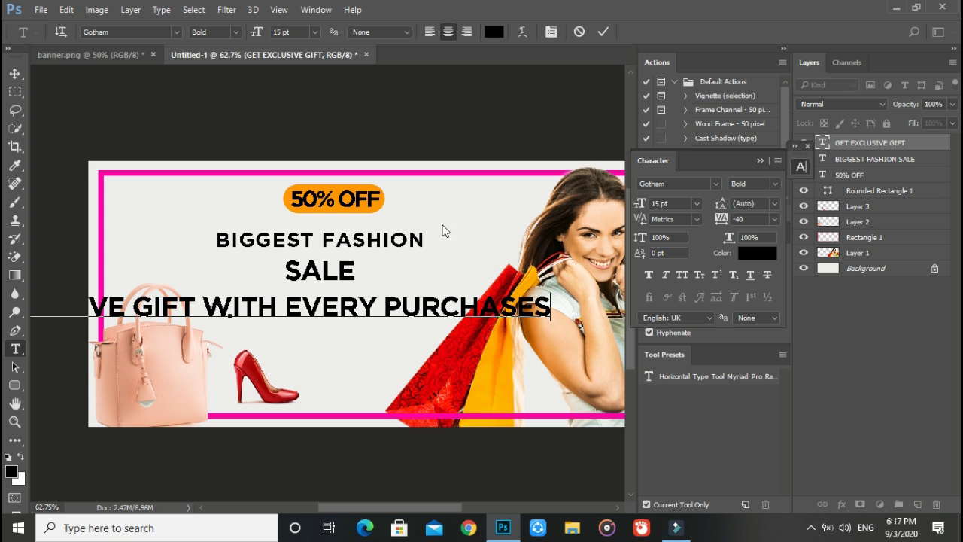
key(ctrl+a)
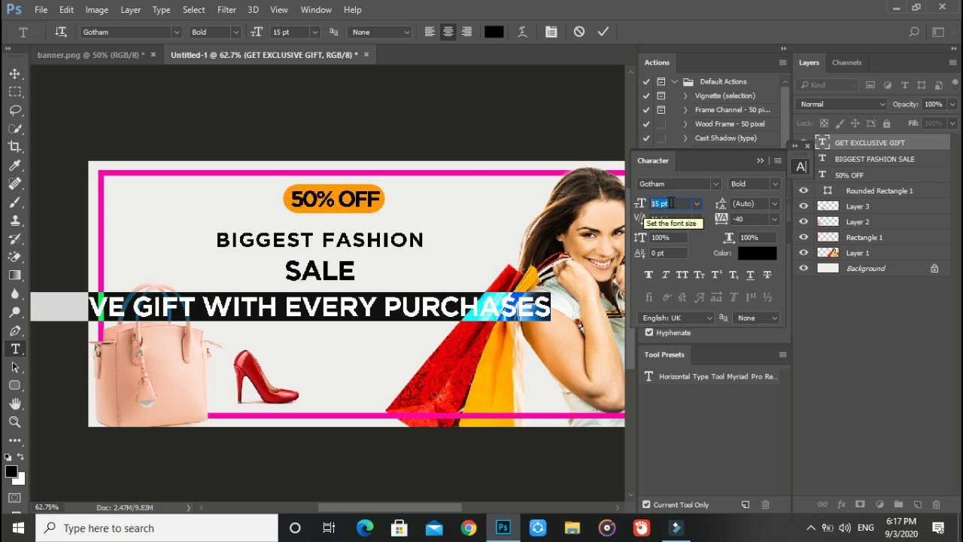
Shrink the subtitle and set it in Gotham Book
key(Down)
key(Down)
key(Down)
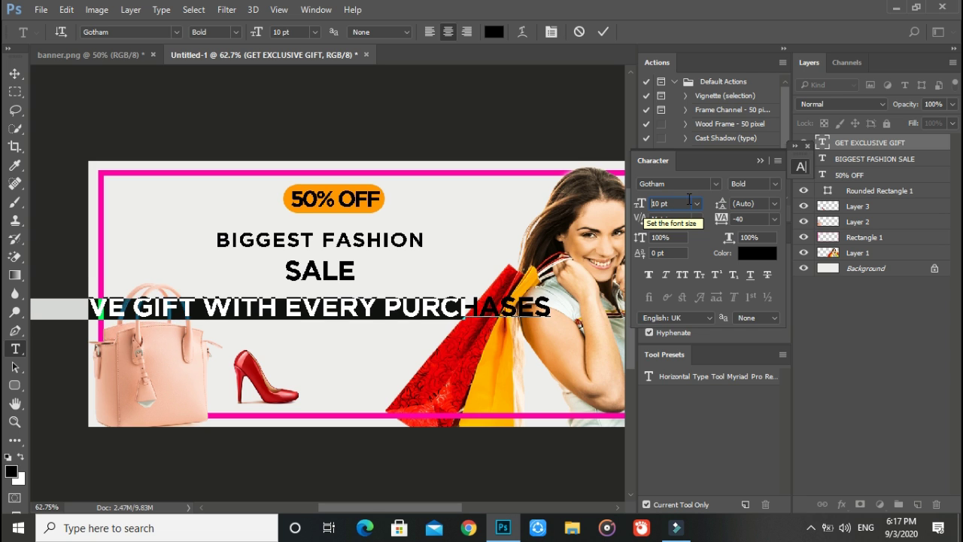
key(Down)
click(774, 184)
click(767, 215)
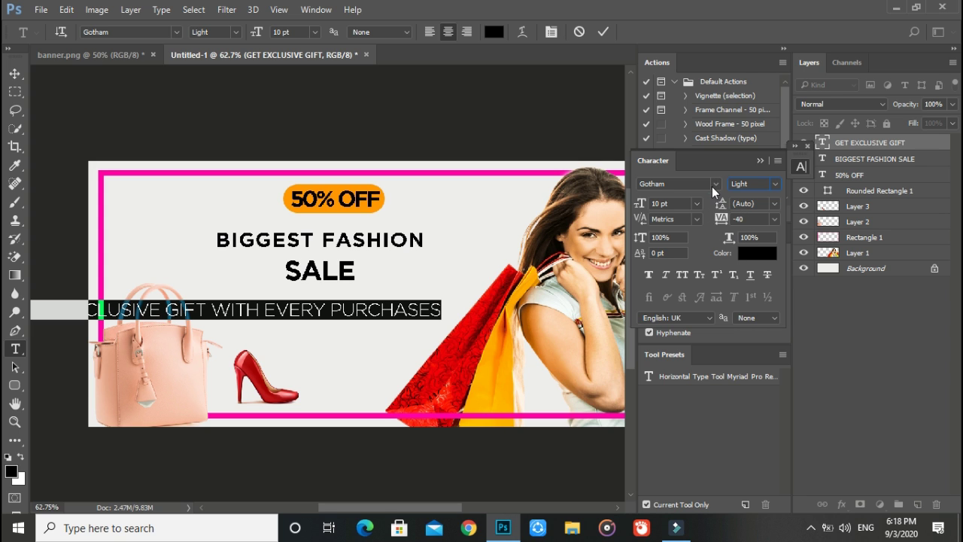
click(712, 186)
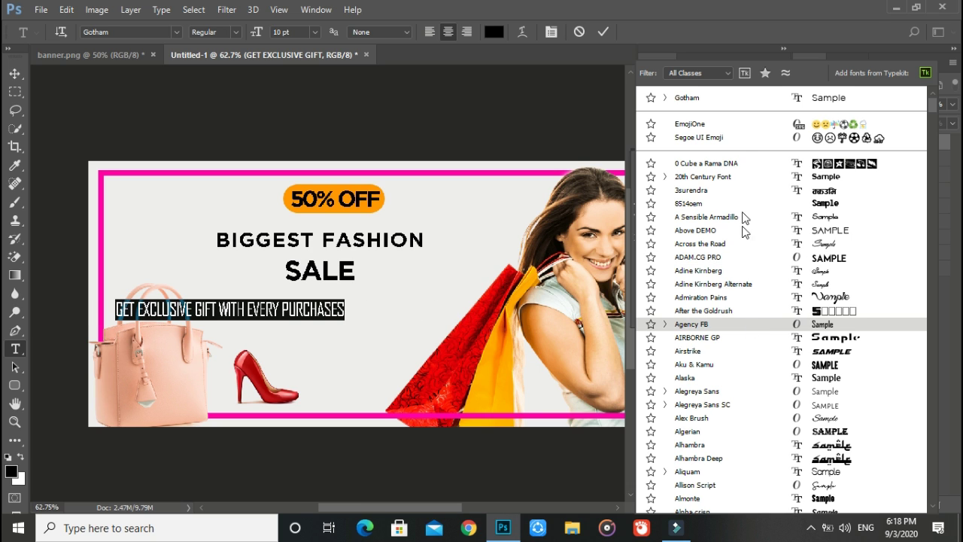
click(818, 103)
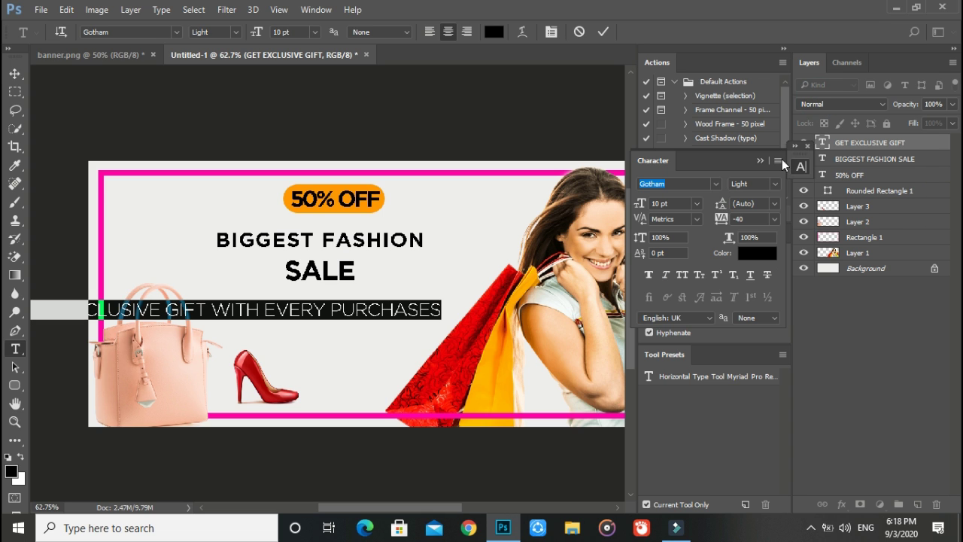
click(774, 184)
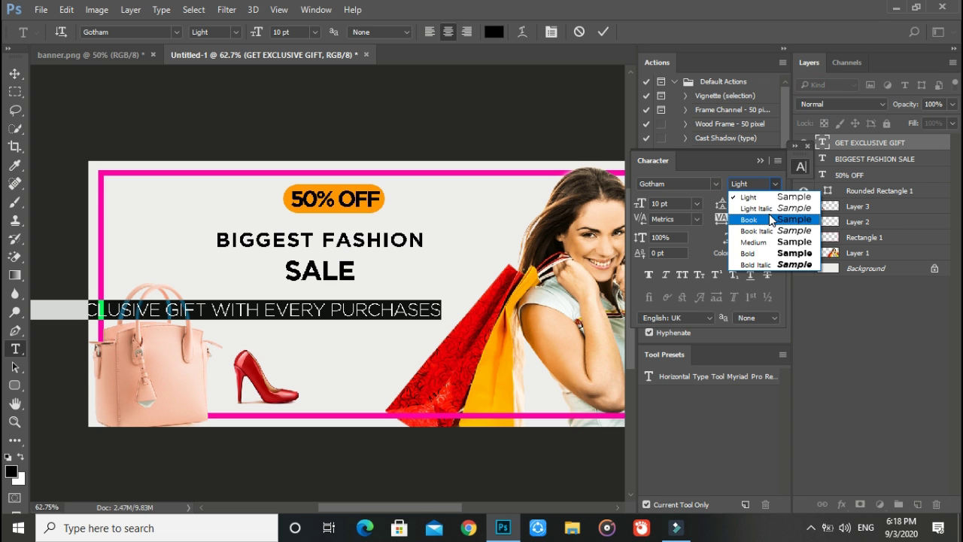
click(770, 218)
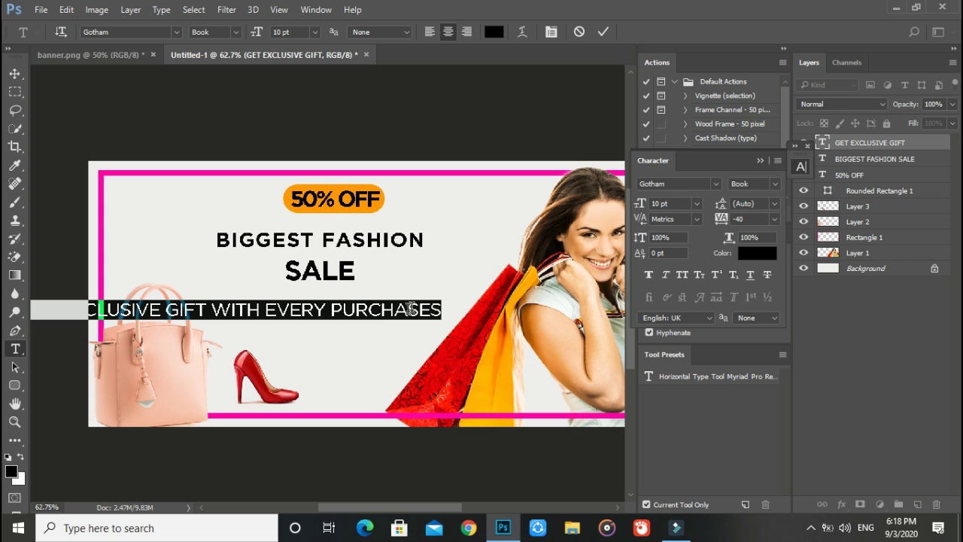
Set the subtitle size to 6 pt and commit it
click(662, 203)
text(8)
key(Return)
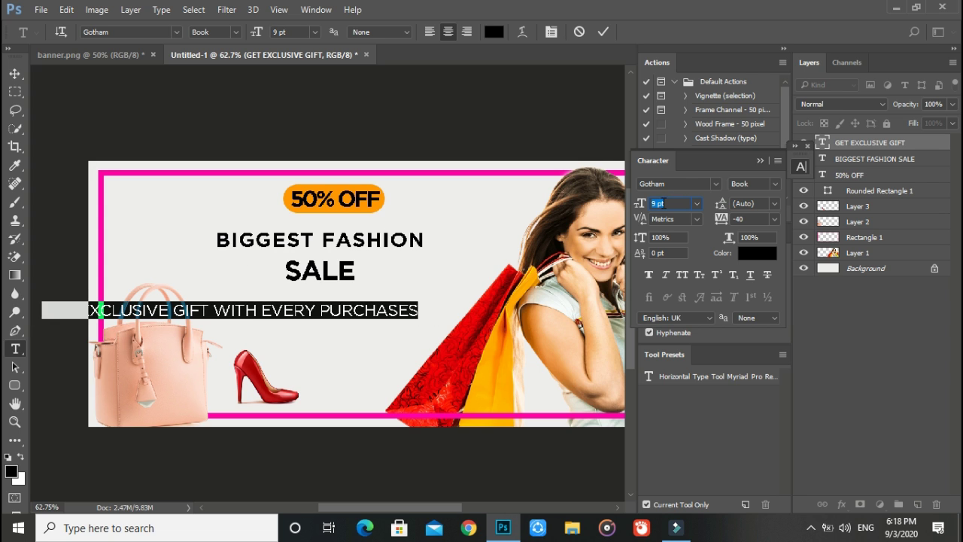
key(Down)
key(Down)
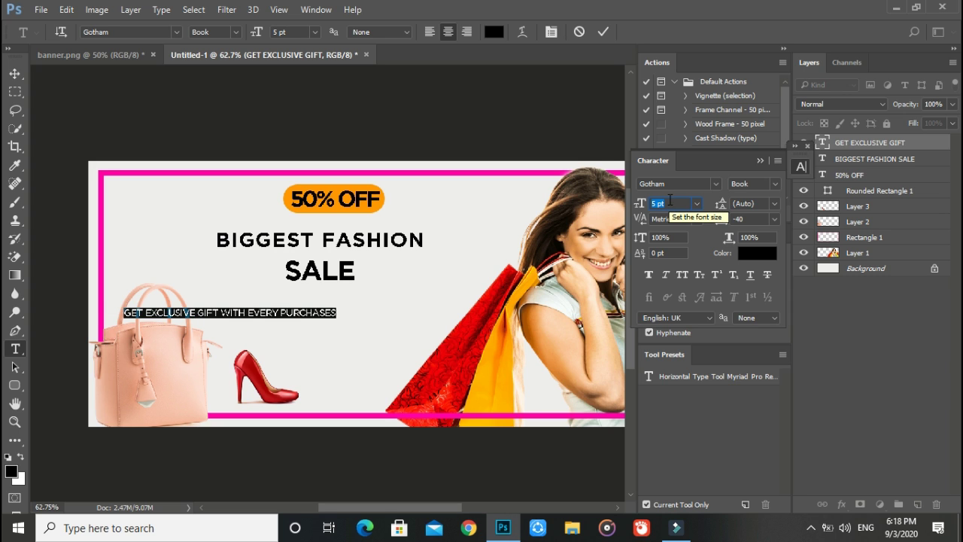
click(602, 32)
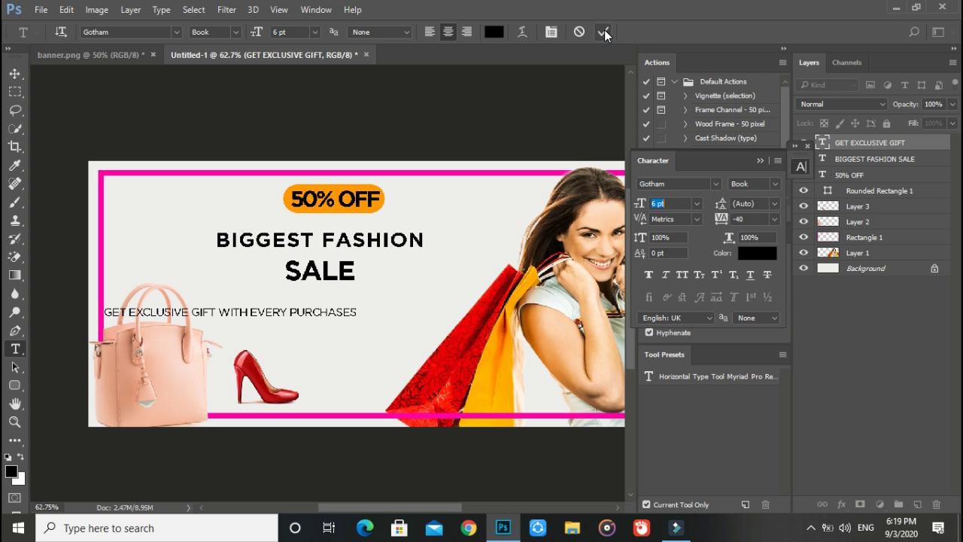
Change the subtitle to Medium style and centre it beneath SALE
click(323, 311)
key(ctrl+a)
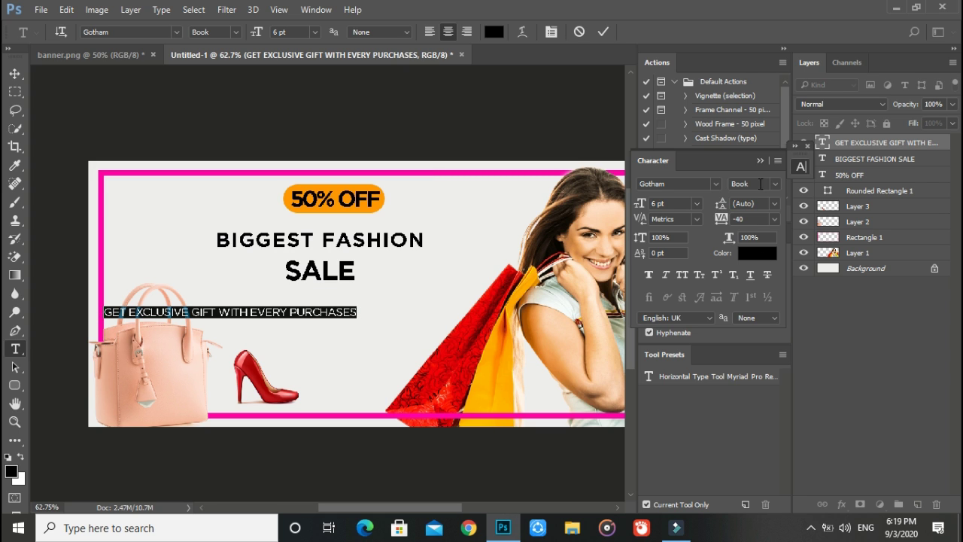
click(774, 184)
click(766, 241)
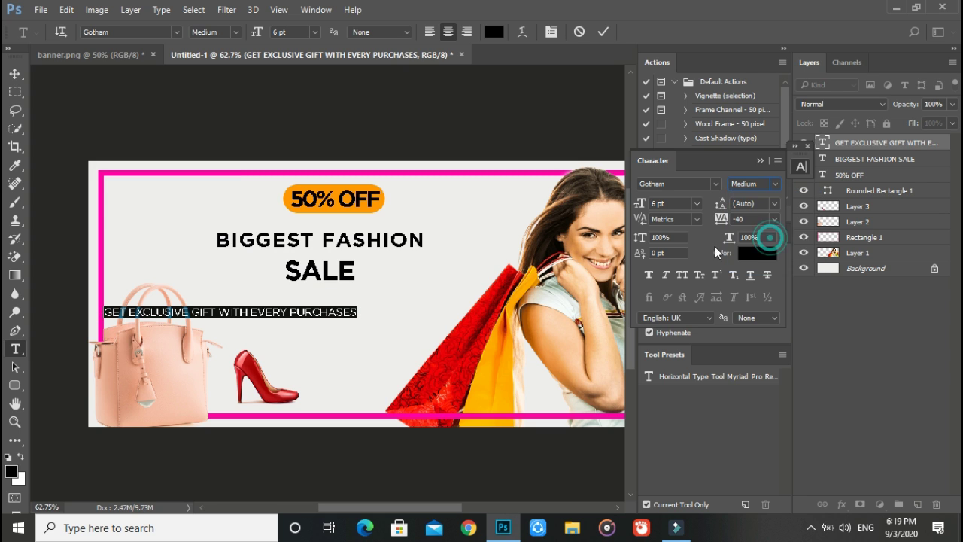
click(15, 74)
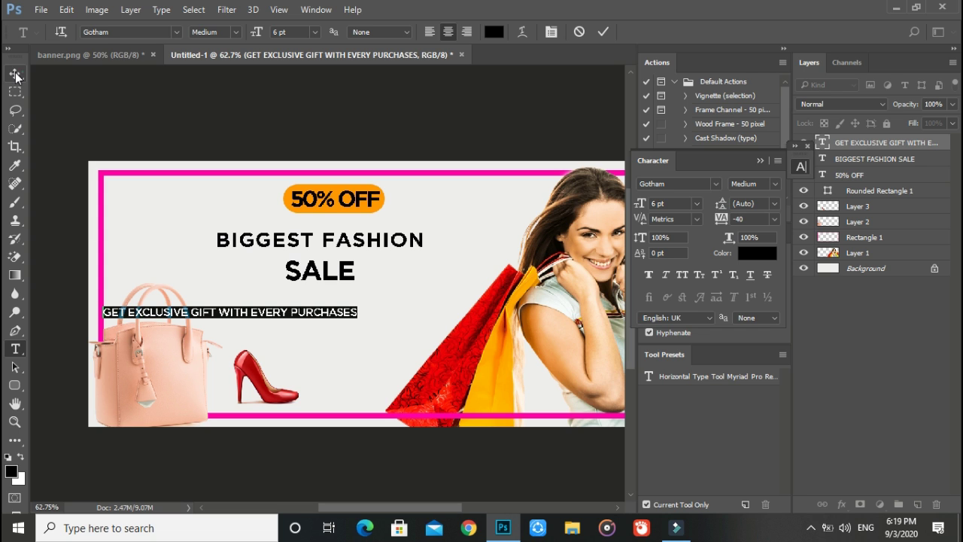
drag(267, 316, 363, 308)
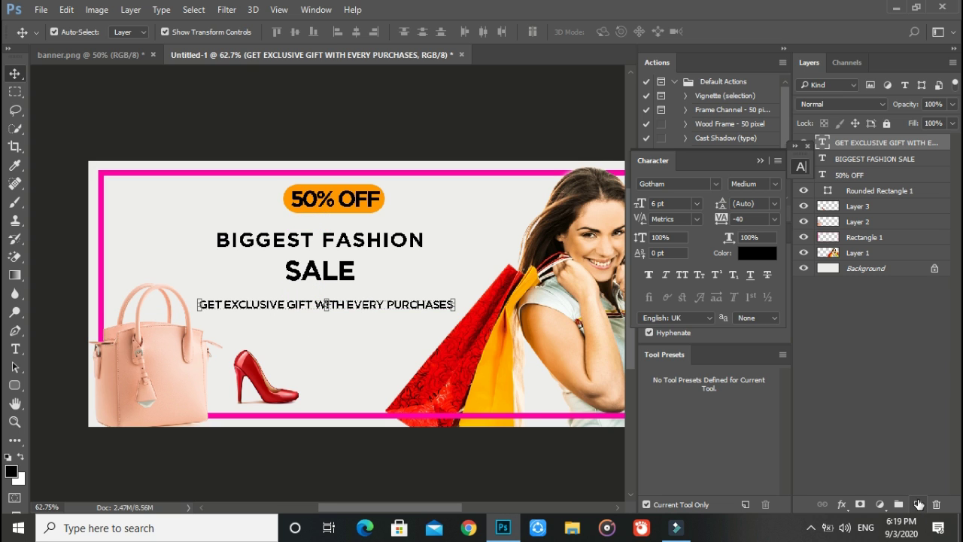
Draw an orange rounded rectangle below the subtitle on a new layer
click(917, 504)
click(14, 384)
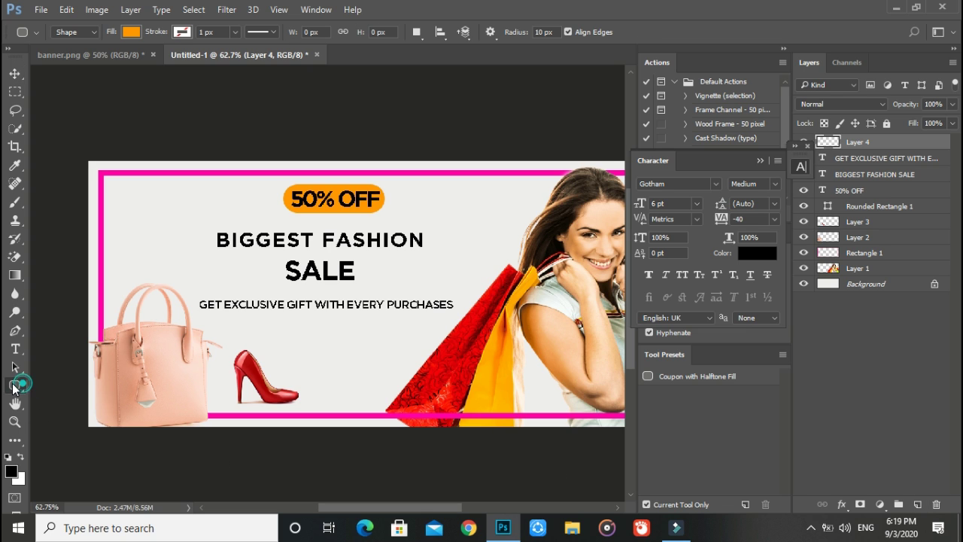
click(62, 400)
drag(271, 331, 366, 358)
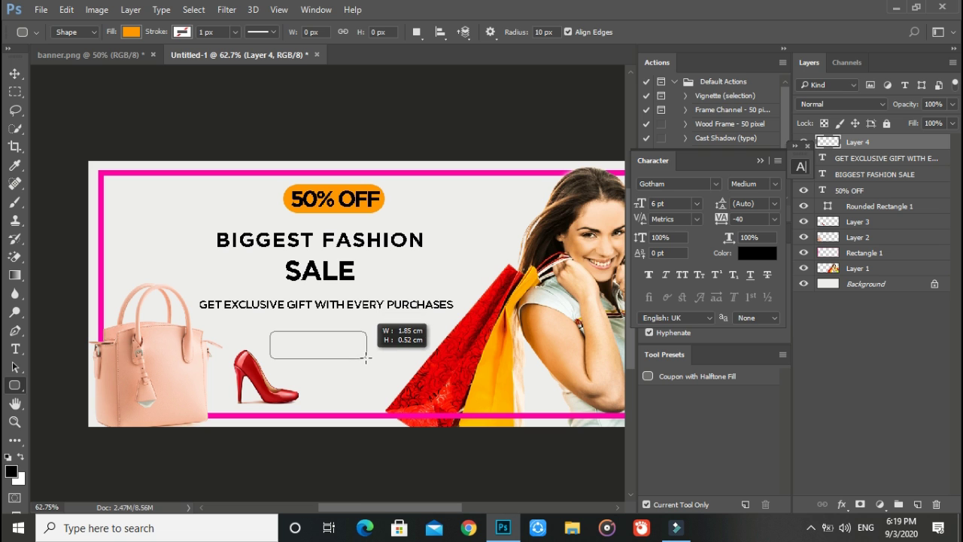
click(101, 55)
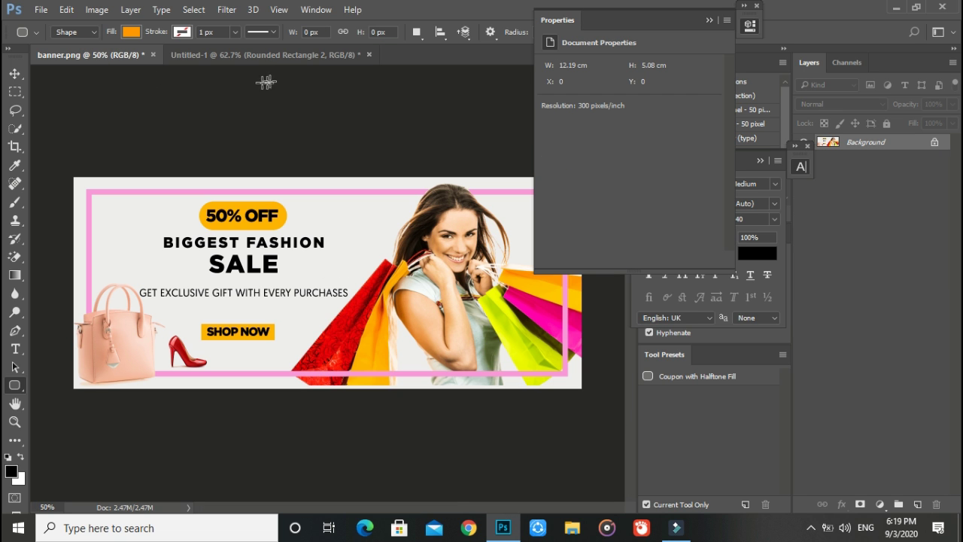
click(284, 57)
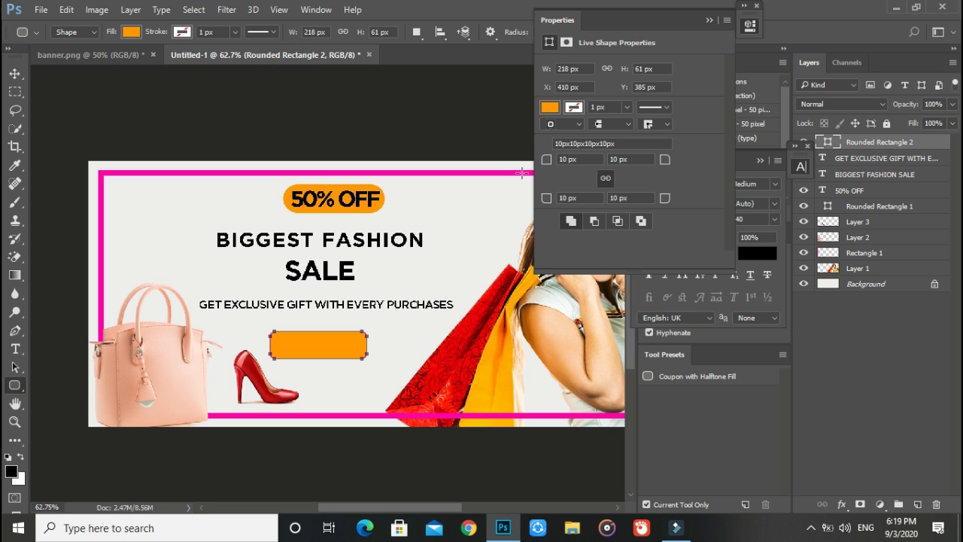
Round the corners fully to 30.5 px and centre the pill below the subtitle
click(580, 159)
text(4)
key(Return)
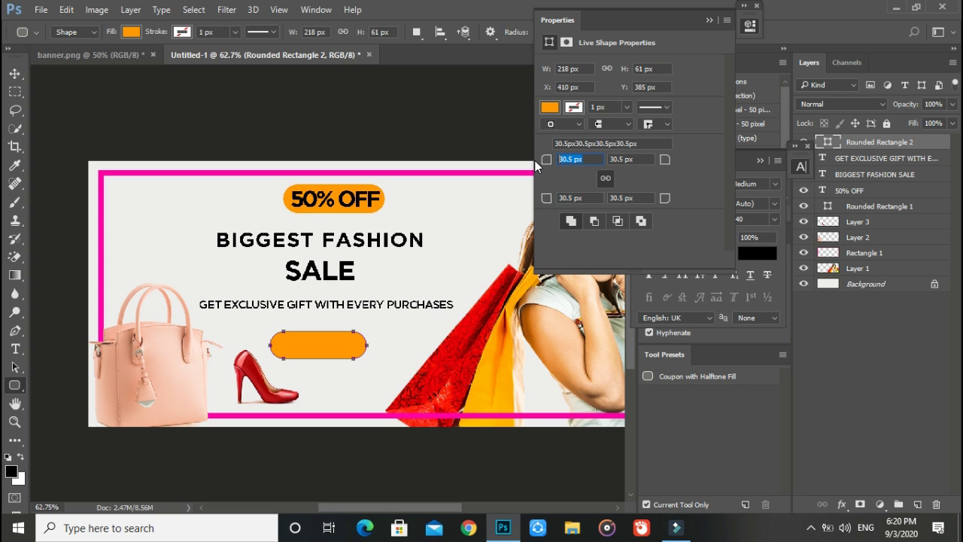
click(572, 198)
click(583, 158)
click(708, 21)
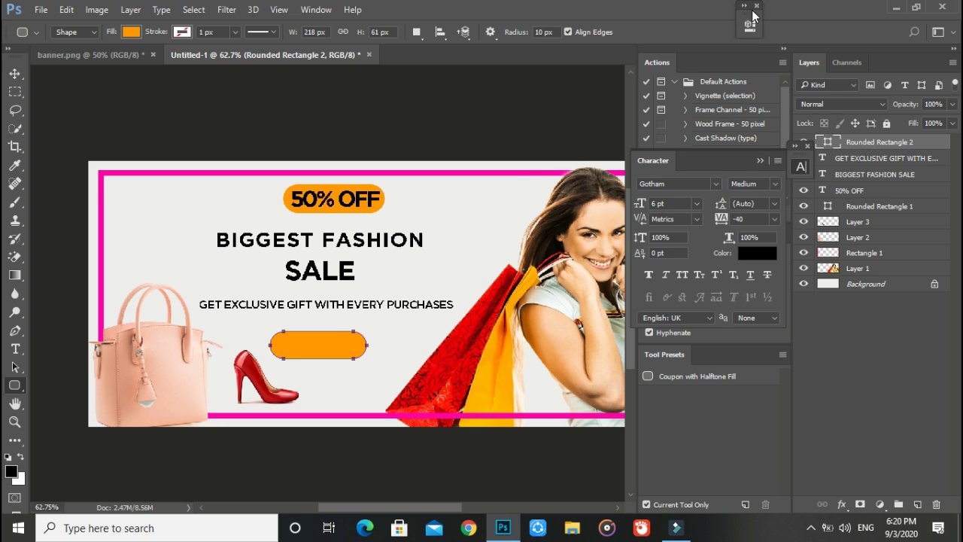
click(15, 73)
drag(341, 349, 360, 353)
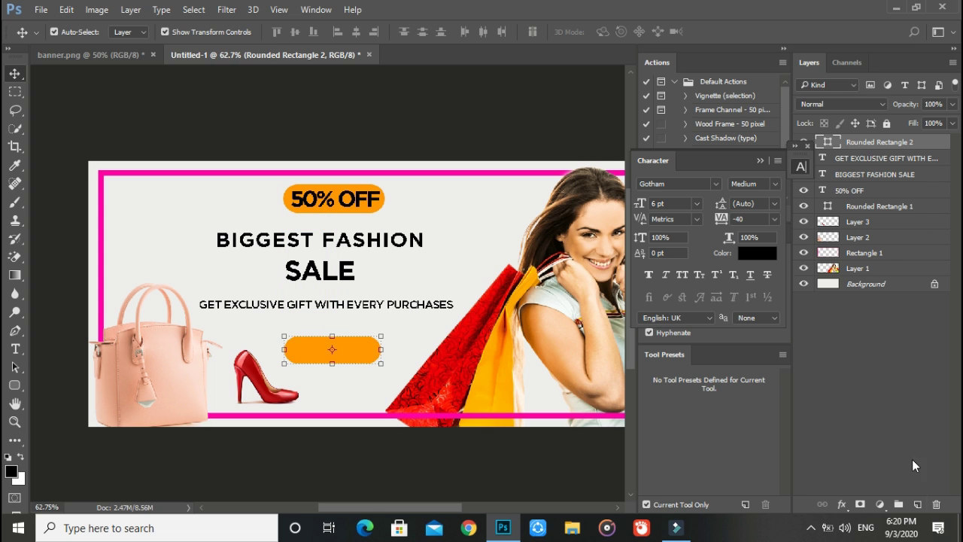
Type the SHOP NOW label on the orange pill as a new text layer
click(917, 504)
click(15, 348)
click(307, 352)
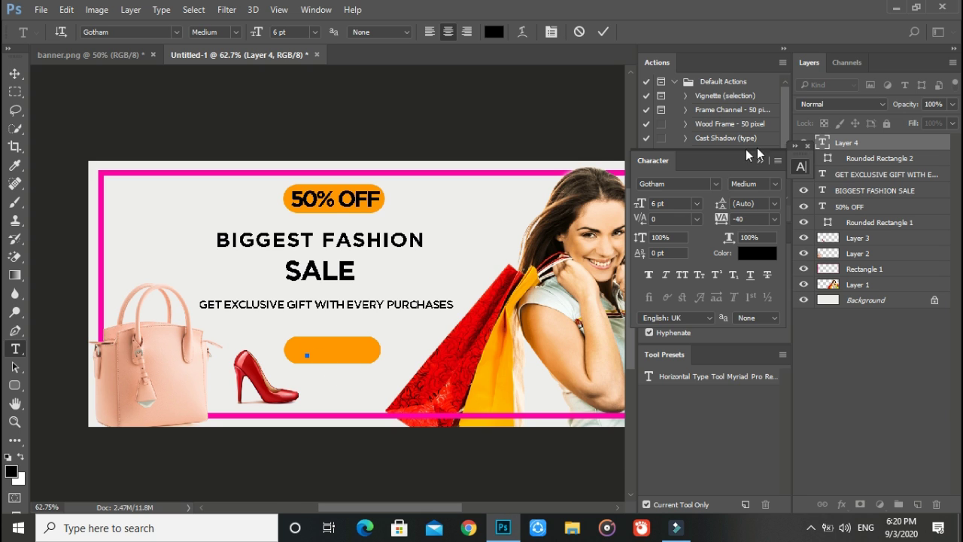
click(807, 145)
text(SHOP)
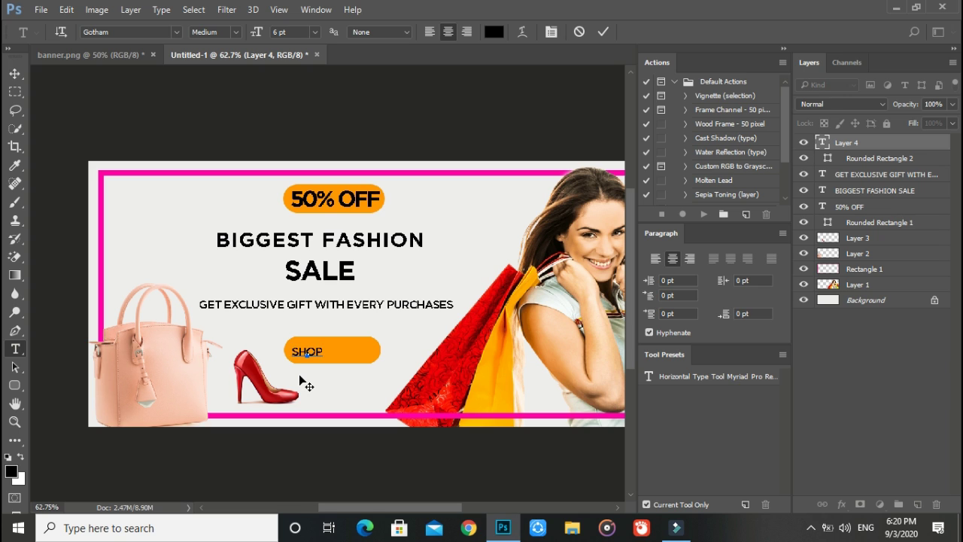
text( NOW)
Make SHOP NOW Gotham Bold 9 pt and centre it on the pill
key(ctrl+a)
click(556, 32)
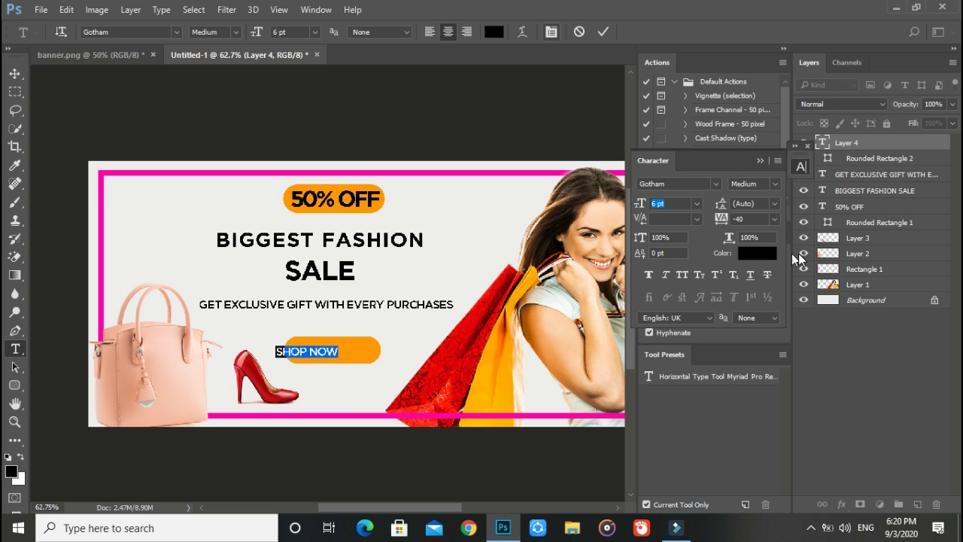
key(Up)
key(Up)
key(Up)
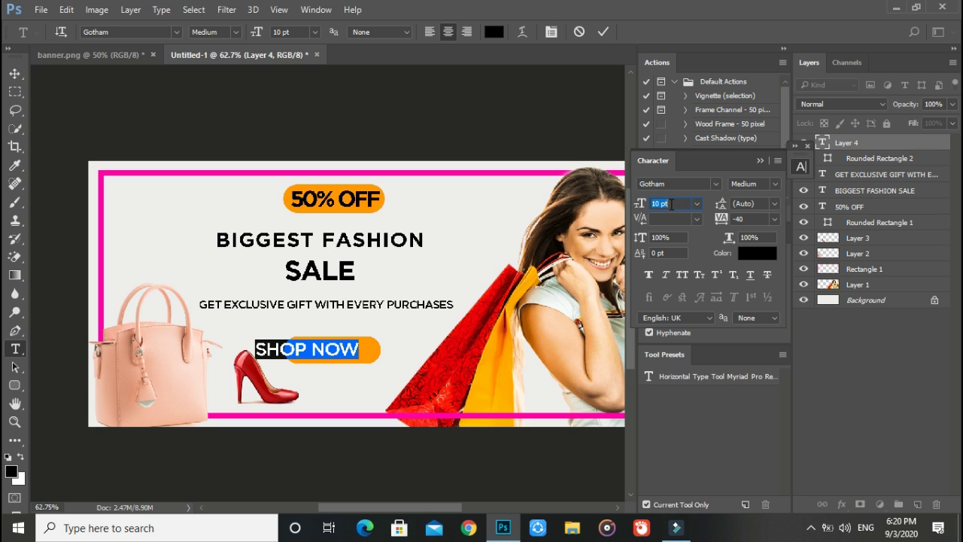
text(9)
click(767, 187)
click(769, 254)
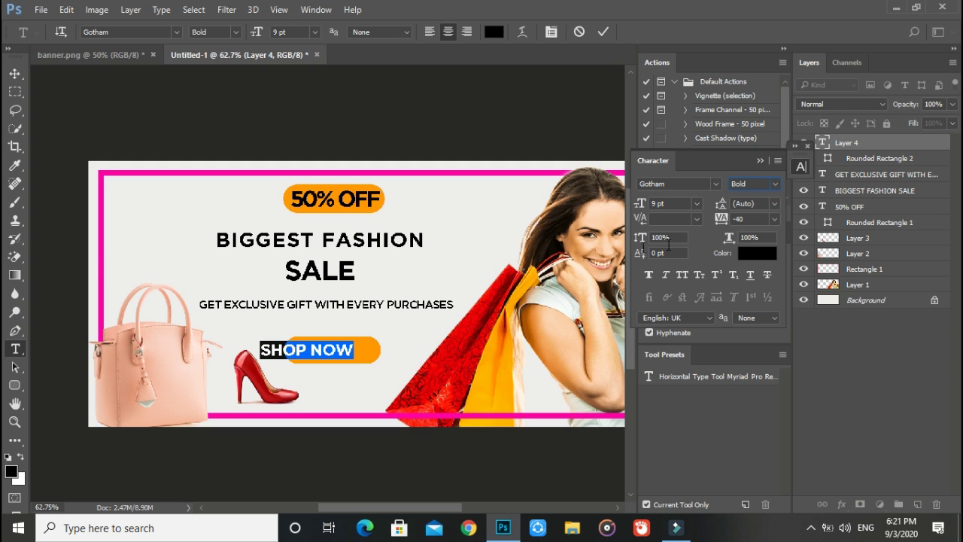
click(15, 73)
drag(337, 357, 359, 351)
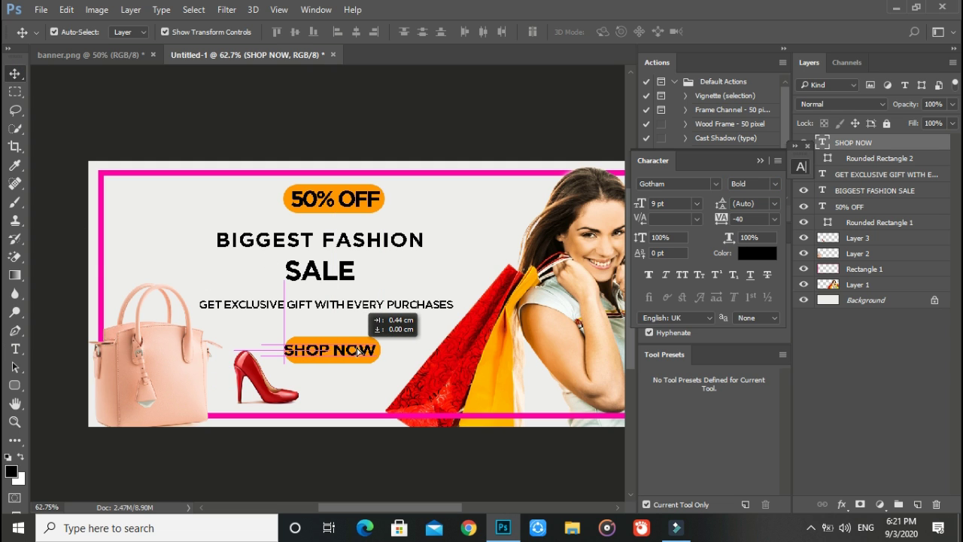
drag(359, 351, 360, 351)
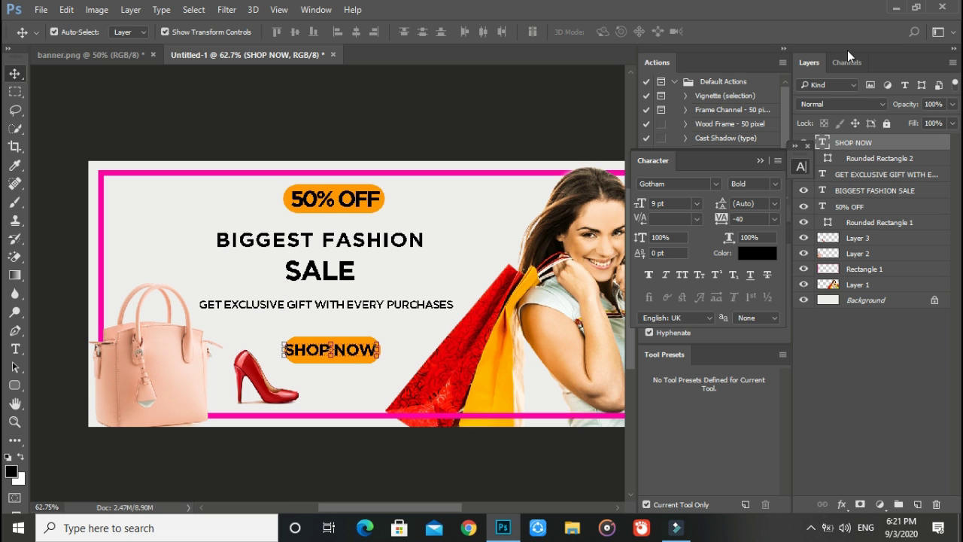
Scale the Rounded Rectangle 2 button shape to about 105% from its centre
click(872, 158)
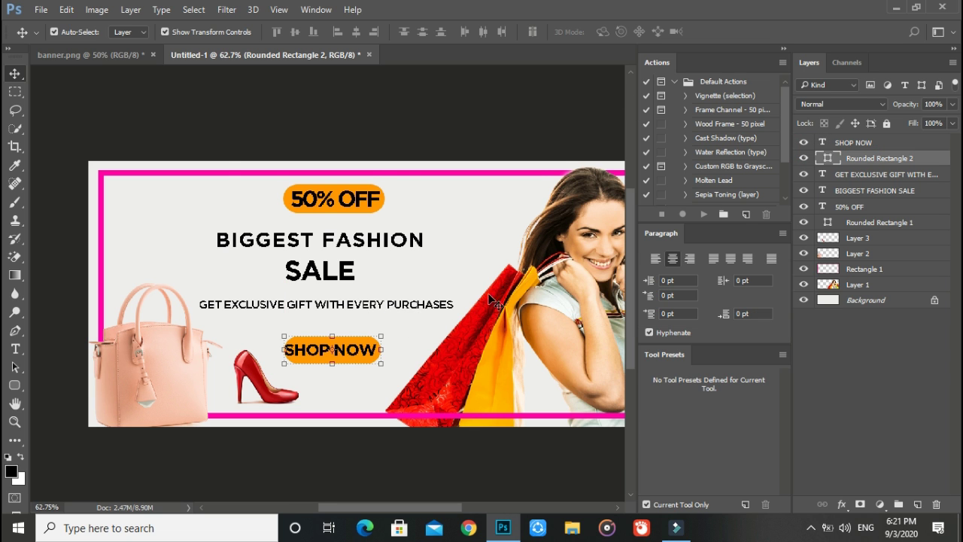
scroll(438, 308, up, 3)
key(alt)
mouse_move(349, 346)
mouse_down()
mouse_move(360, 347)
mouse_move(322, 358)
mouse_up()
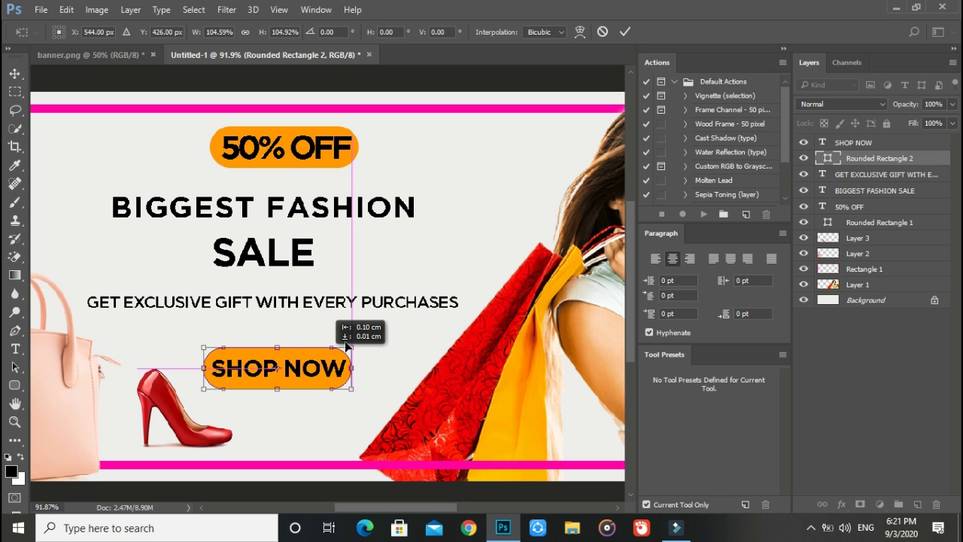
key(Return)
alt+scroll(304, 304, down, 3)
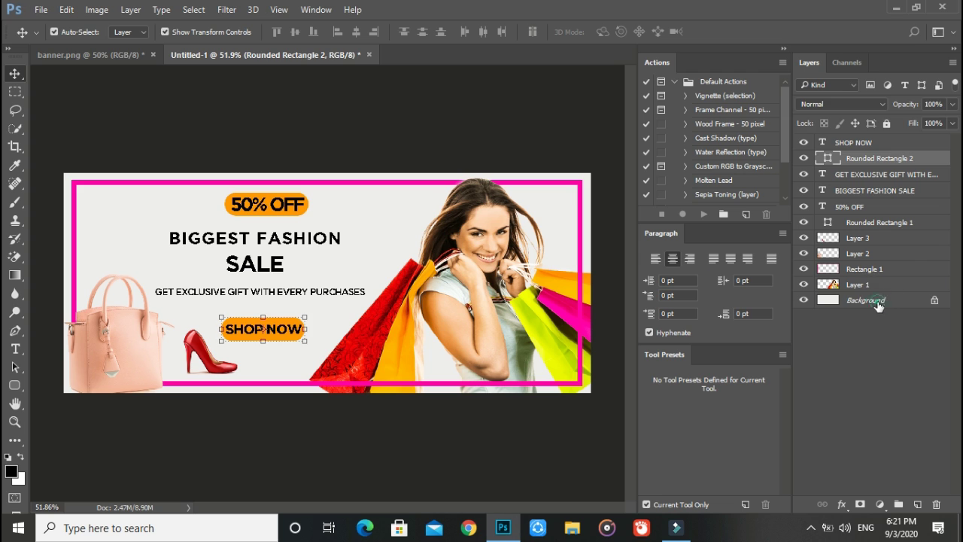
Select the SHOP NOW text layer and turn off Show Transform Controls
click(877, 300)
click(902, 143)
click(165, 32)
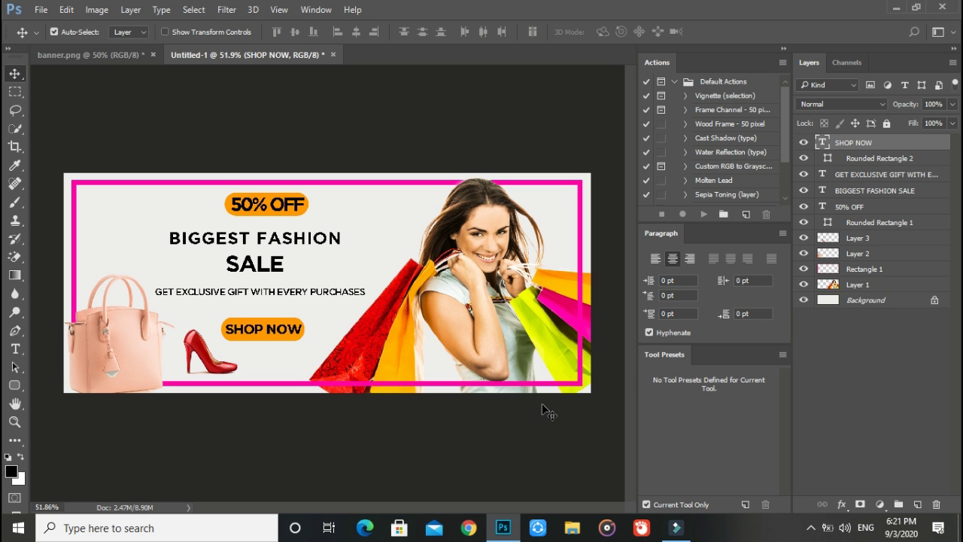
scroll(493, 299, up, 2)
scroll(466, 300, down, 2)
scroll(445, 300, down, 2)
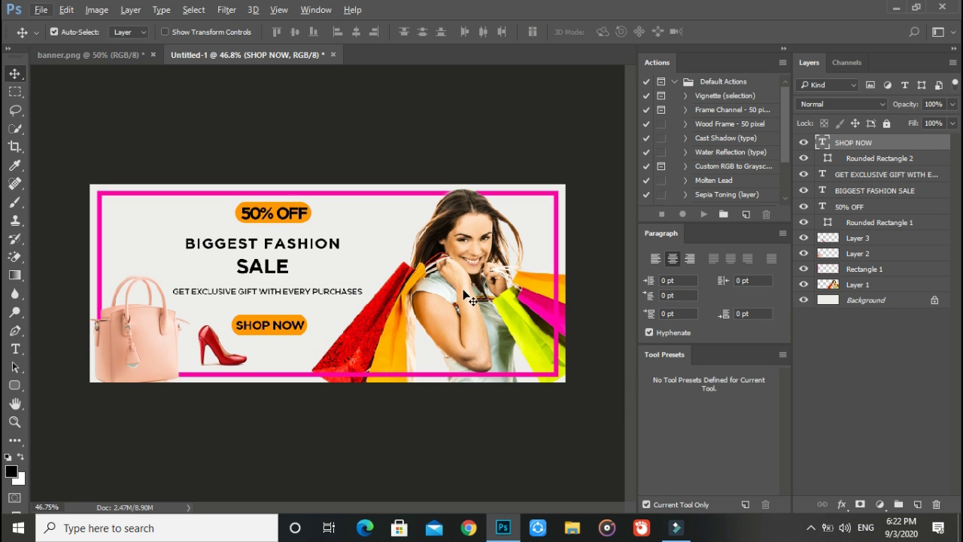